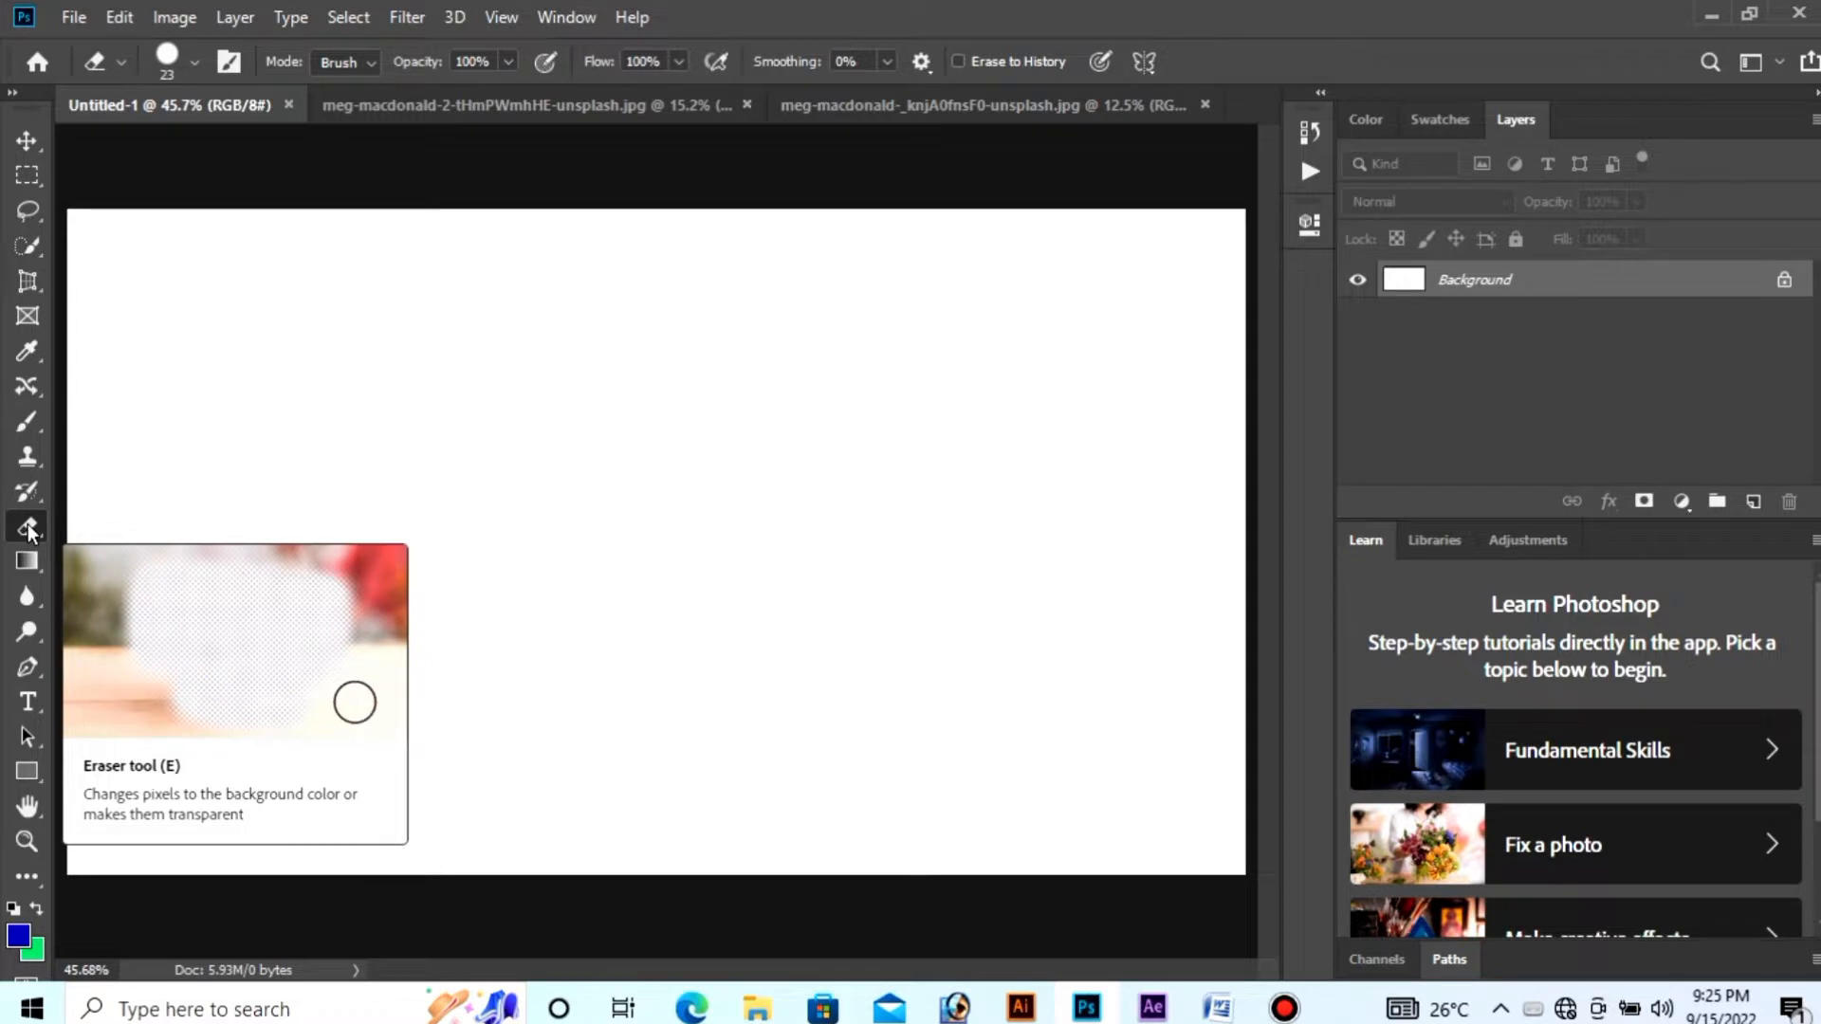
pyautogui.rightClick(28, 528)
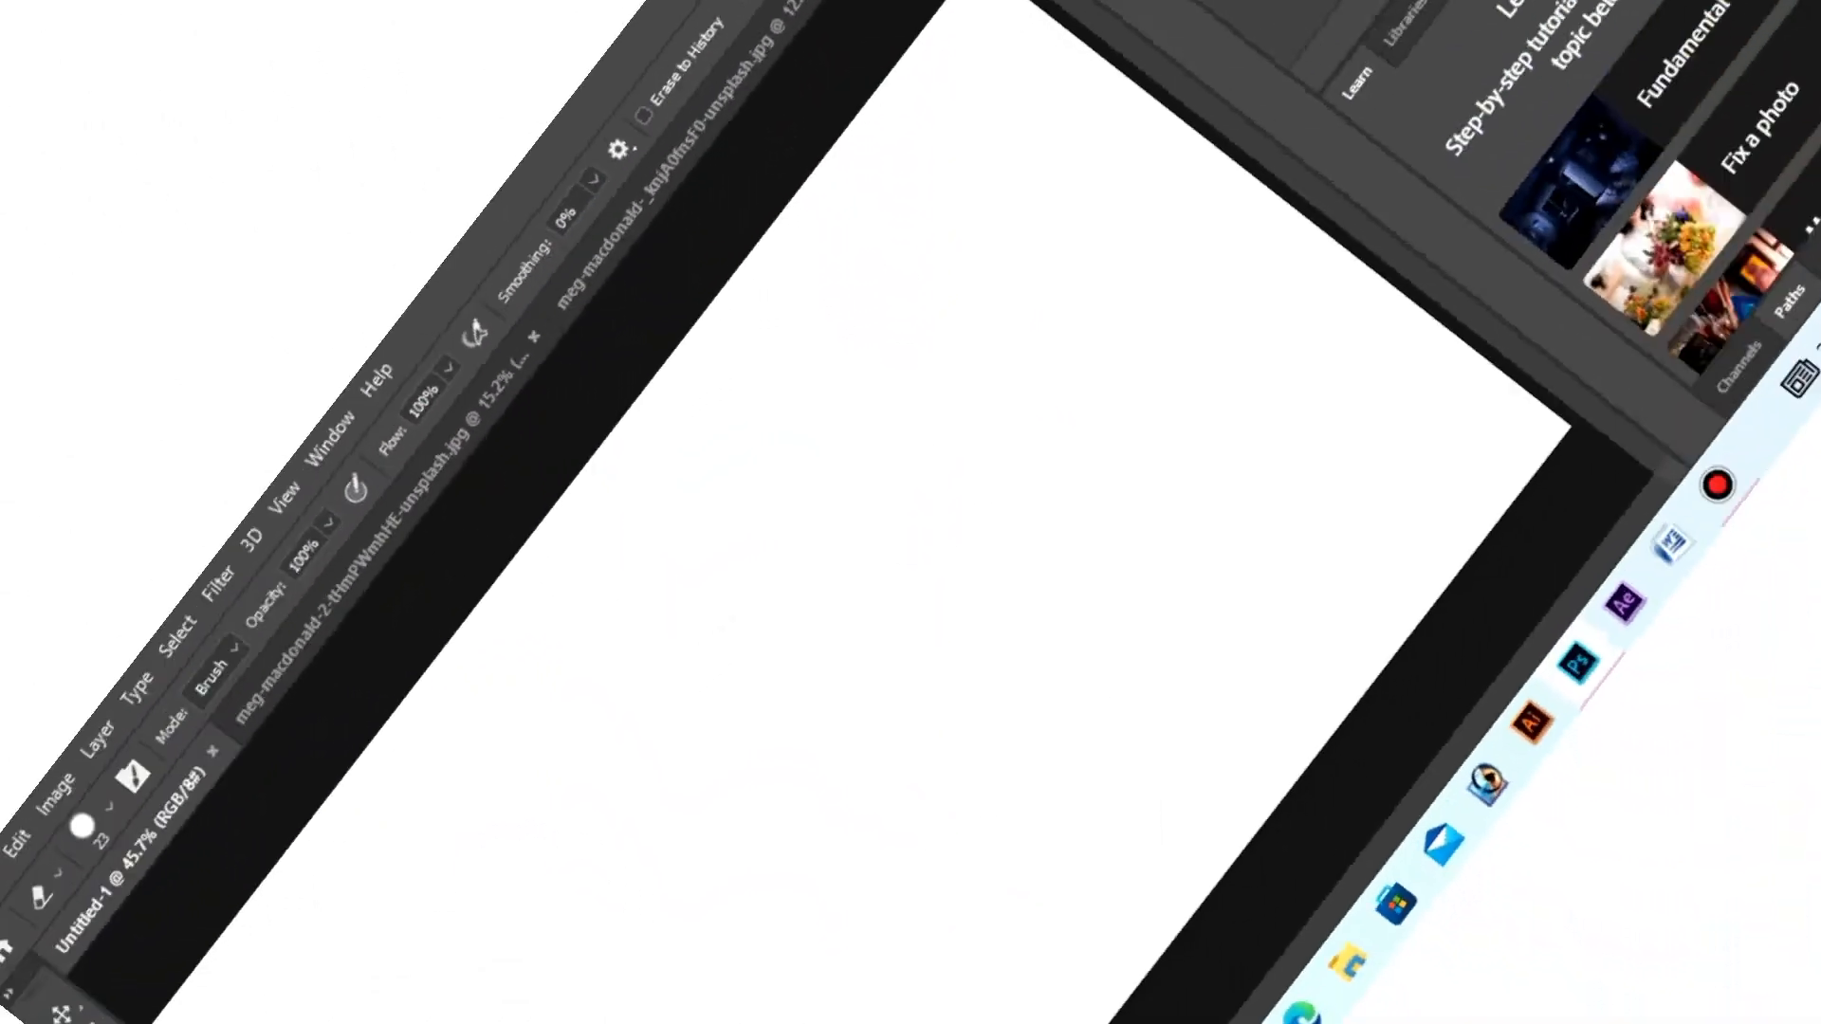
pyautogui.click(32, 526)
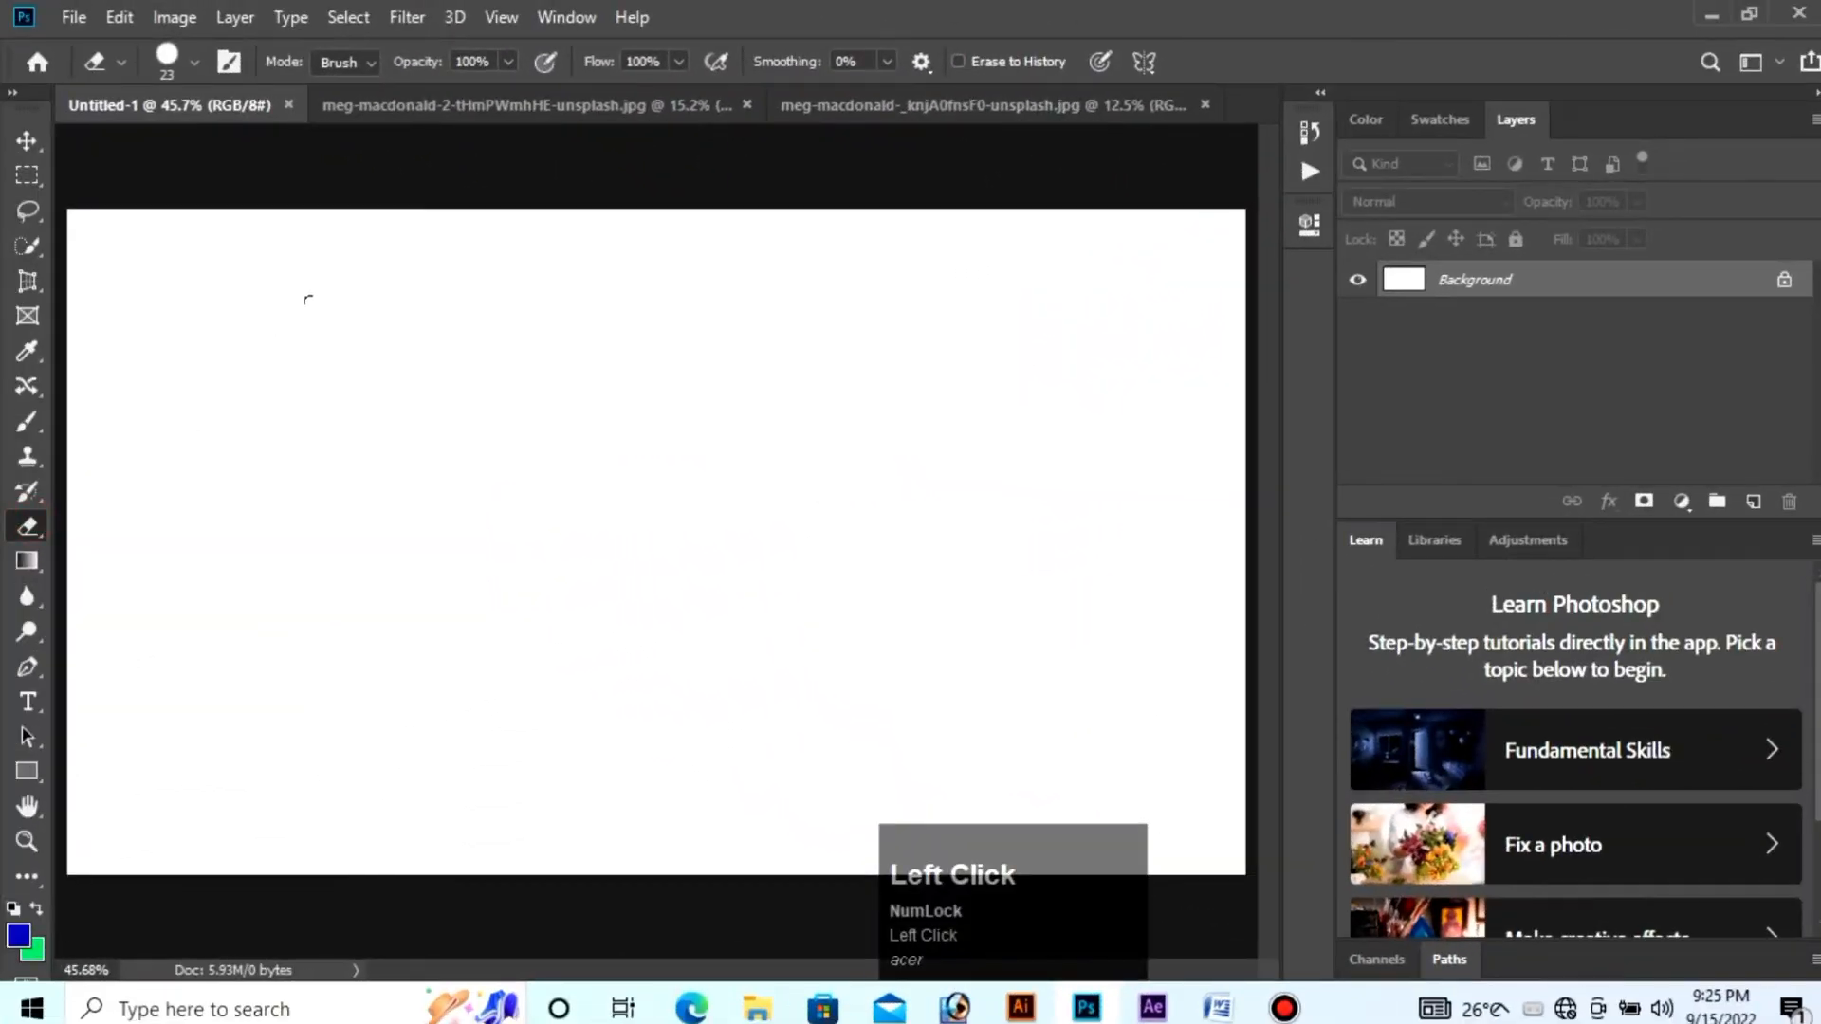
# Step: Add a new layer to the canyon photo and paint a blue zigzag stroke across it with the Brush tool
pyautogui.click(520, 106)
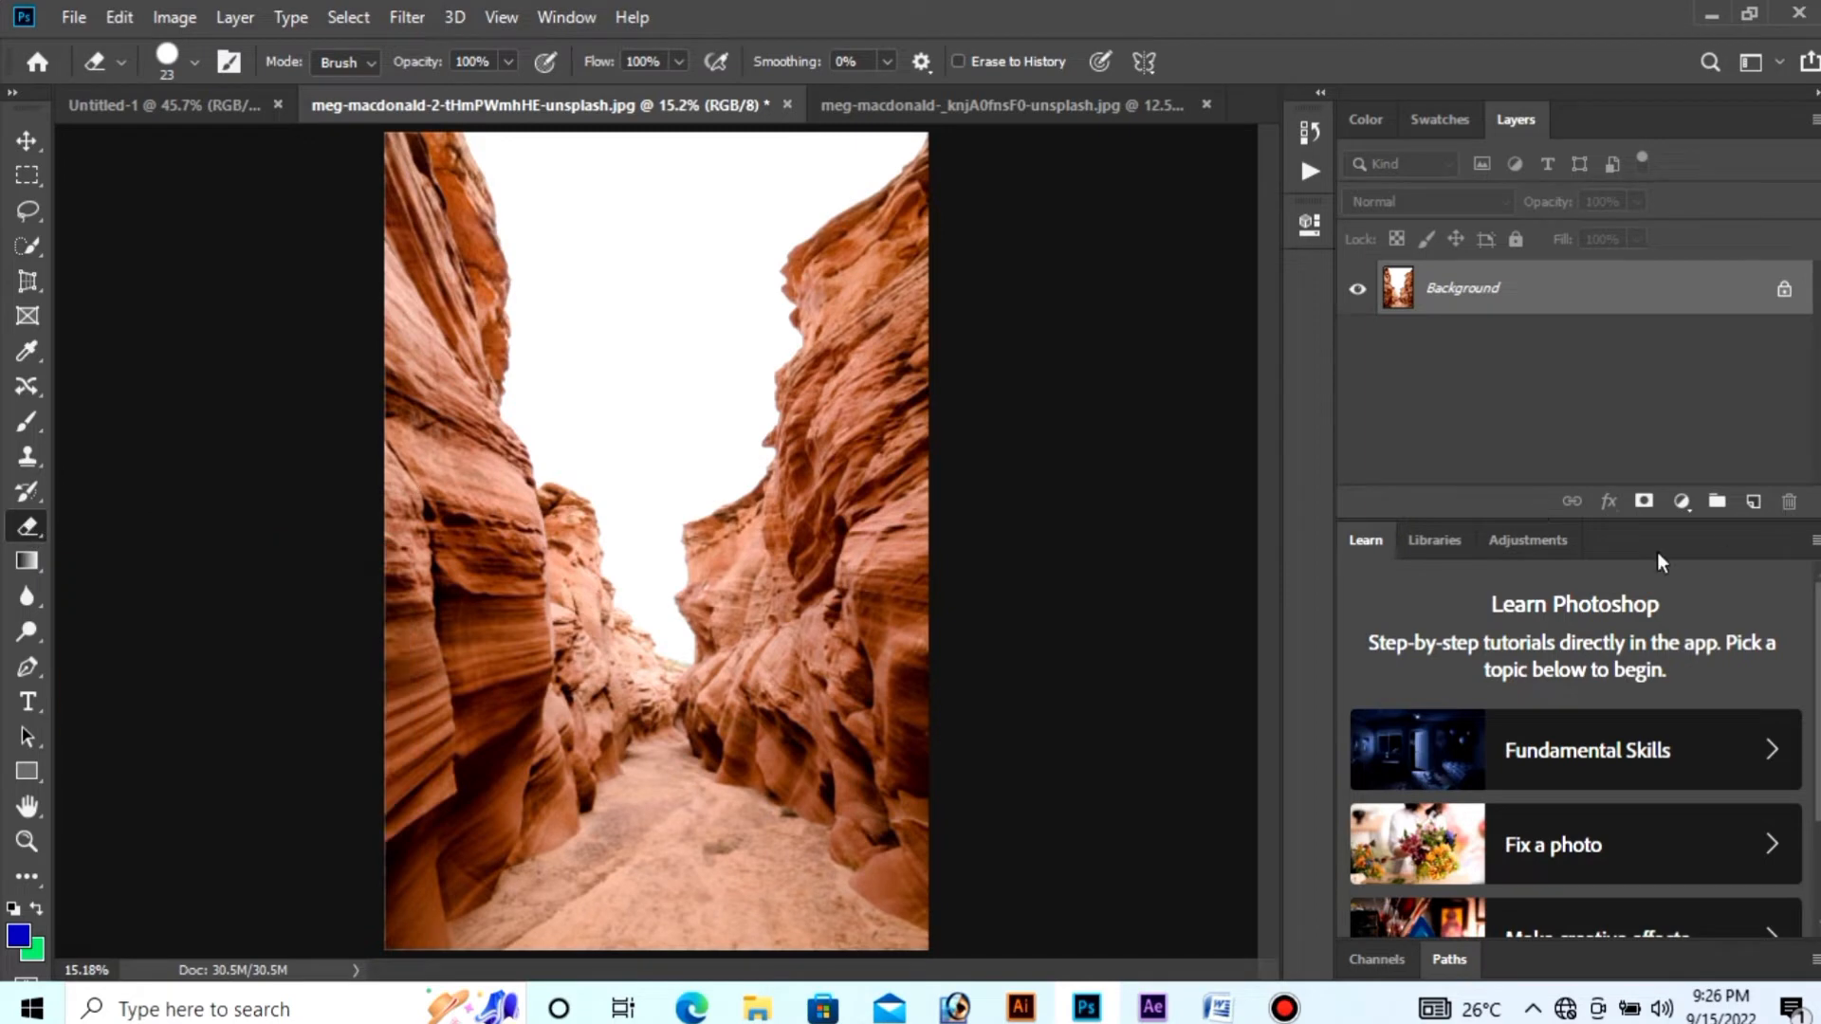
pyautogui.click(1753, 501)
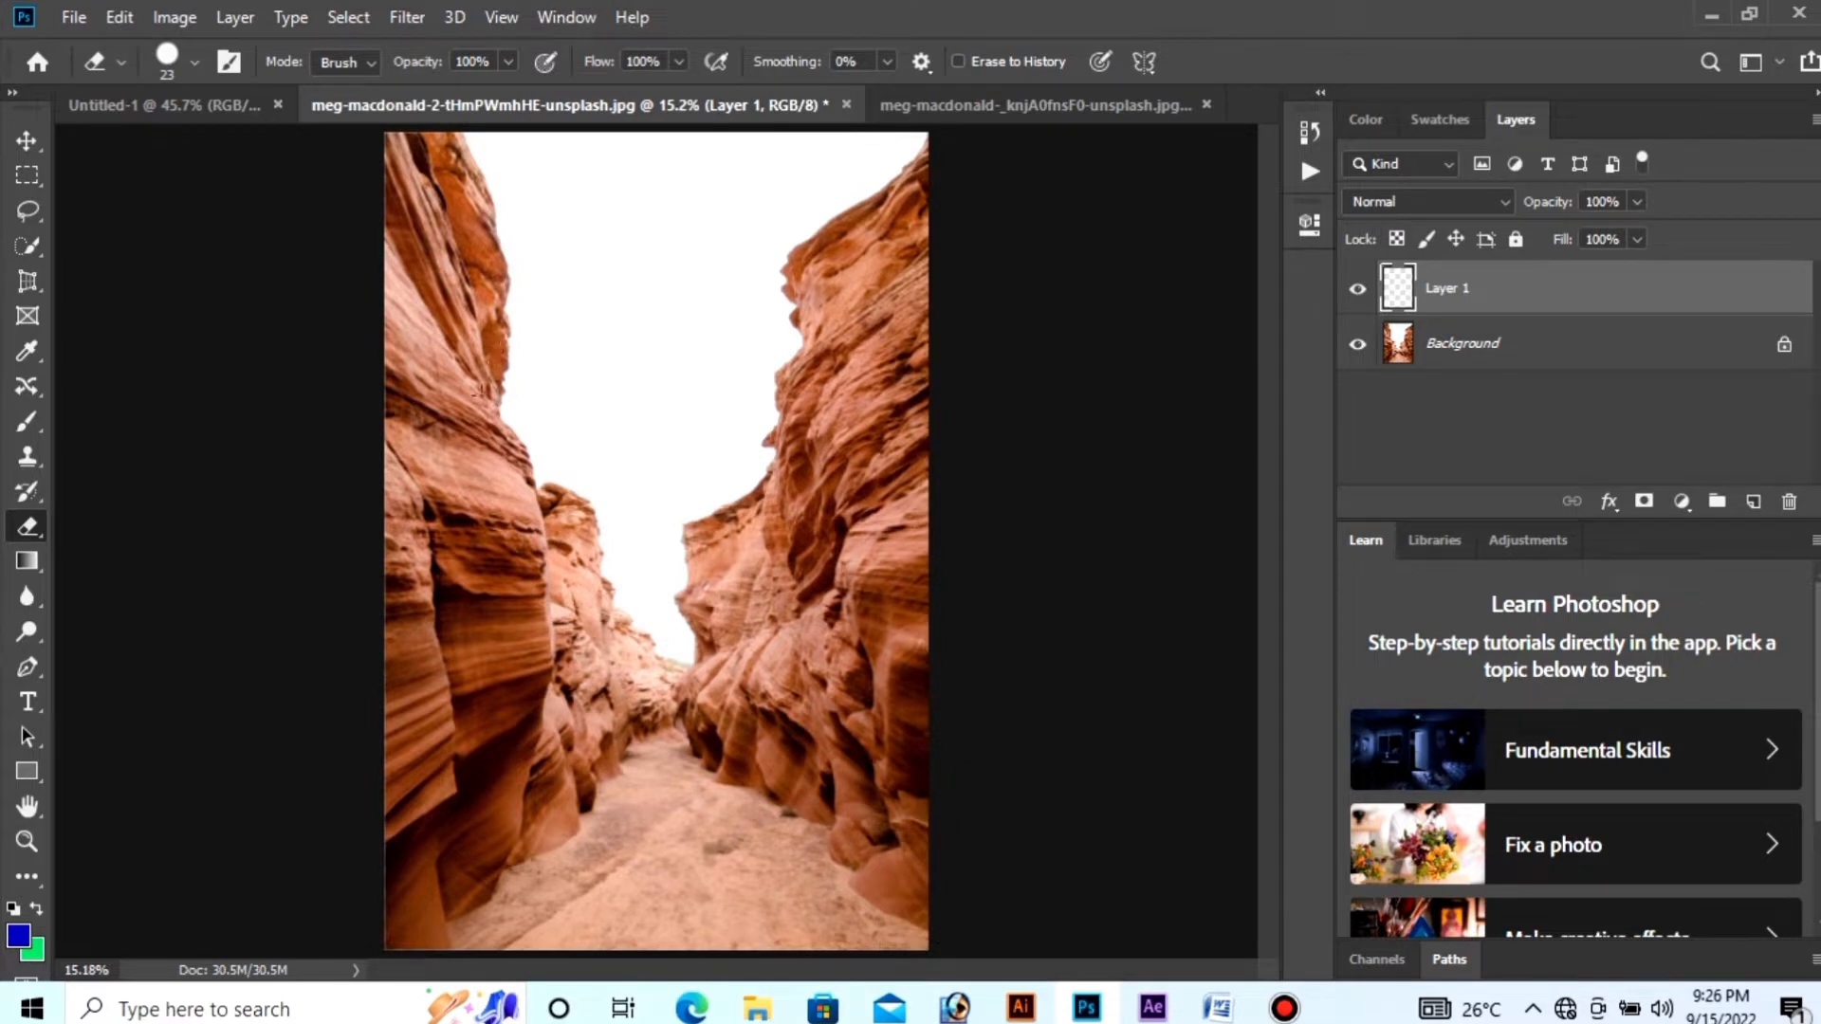
pyautogui.click(28, 419)
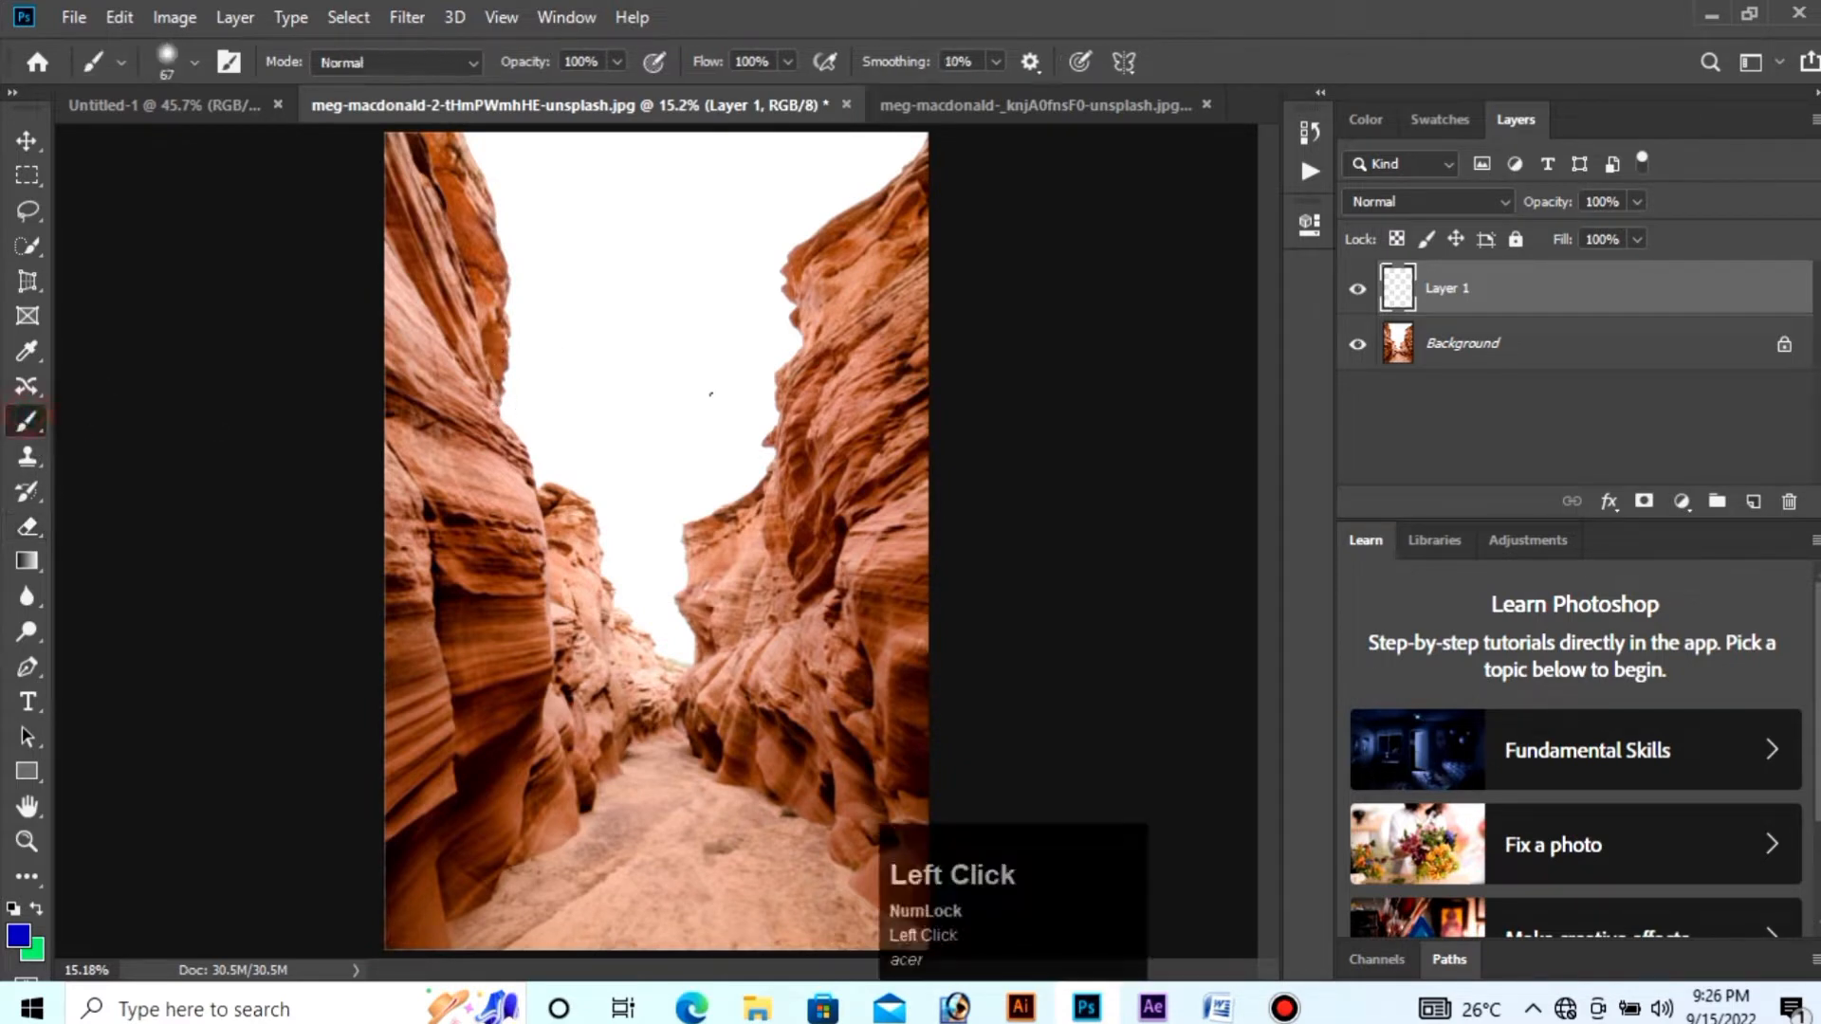
pyautogui.moveTo(626, 236)
pyautogui.mouseDown()
pyautogui.moveTo(777, 246)
pyautogui.moveTo(768, 376)
pyautogui.moveTo(866, 355)
pyautogui.moveTo(705, 384)
pyautogui.moveTo(591, 306)
pyautogui.moveTo(837, 418)
pyautogui.moveTo(662, 499)
pyautogui.moveTo(876, 524)
pyautogui.moveTo(798, 512)
pyautogui.moveTo(871, 524)
pyautogui.moveTo(541, 554)
pyautogui.moveTo(759, 626)
pyautogui.moveTo(692, 702)
pyautogui.moveTo(542, 728)
pyautogui.moveTo(758, 745)
pyautogui.moveTo(779, 794)
pyautogui.moveTo(568, 830)
pyautogui.moveTo(431, 595)
pyautogui.moveTo(417, 479)
pyautogui.mouseUp()
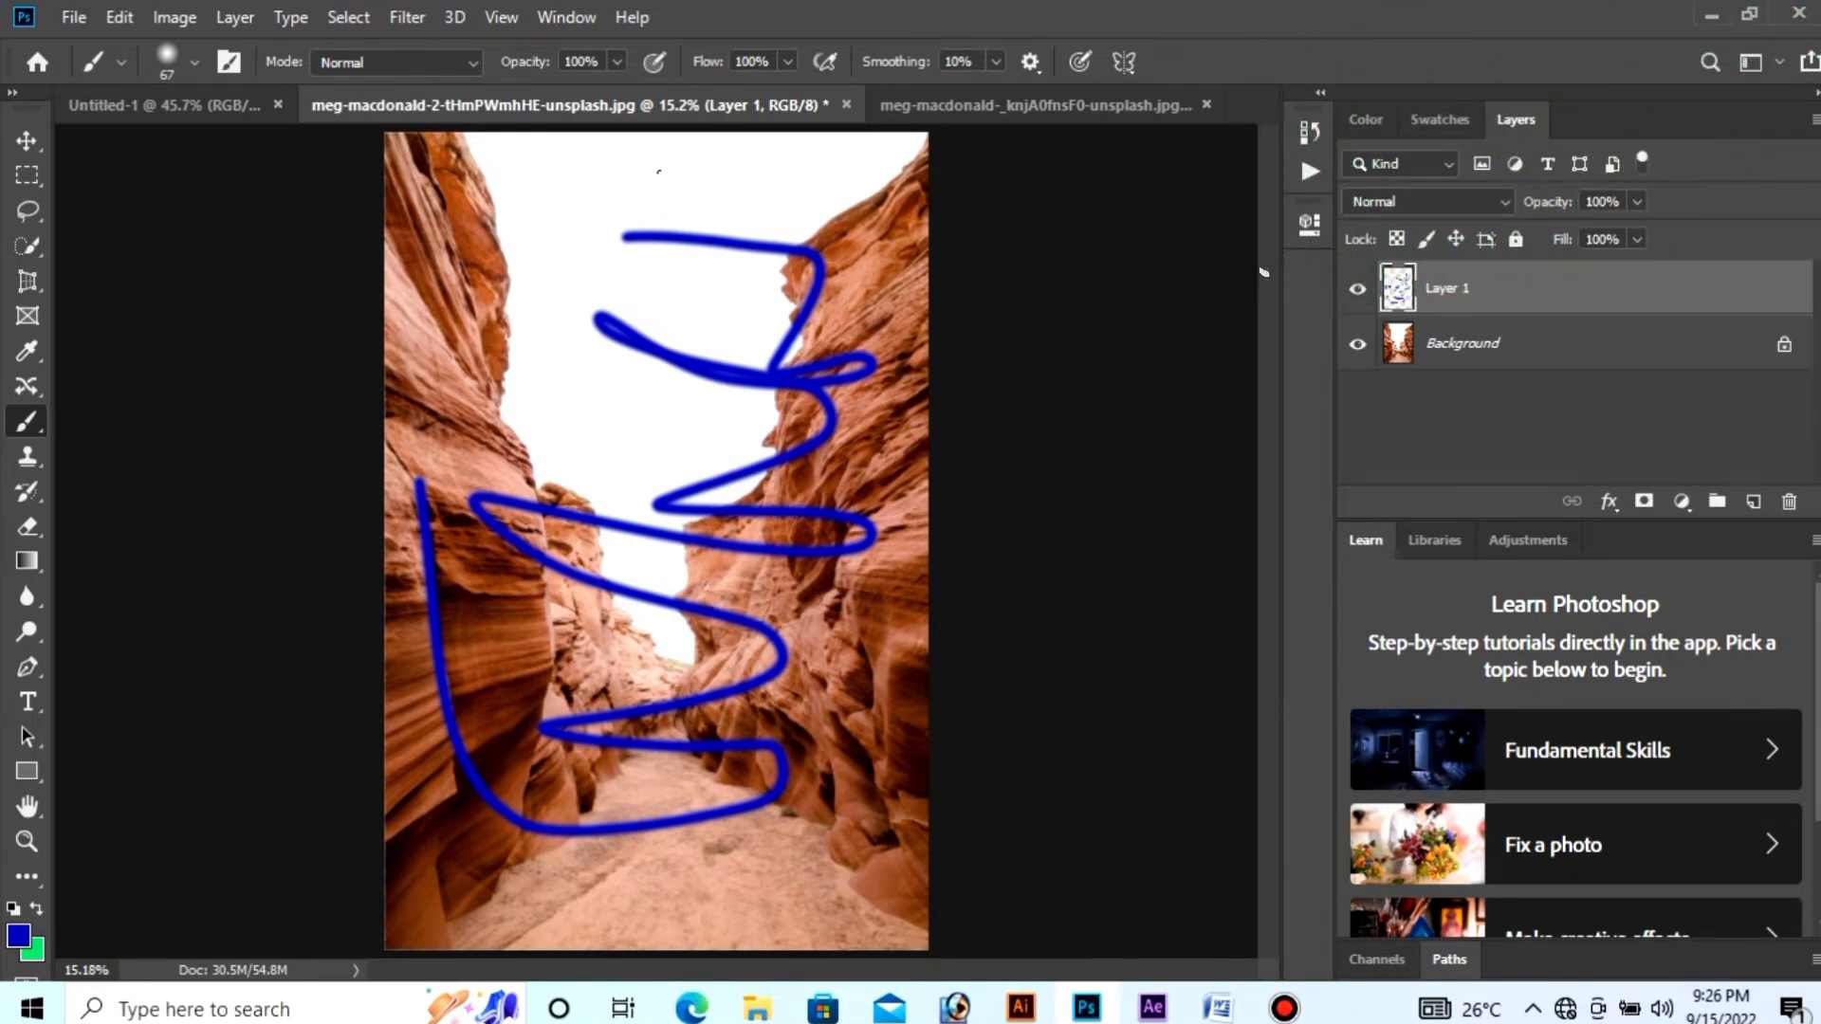
# Step: Switch to the Eraser tool, look through its General Brushes presets and set the brush size to 155 px
pyautogui.click(34, 531)
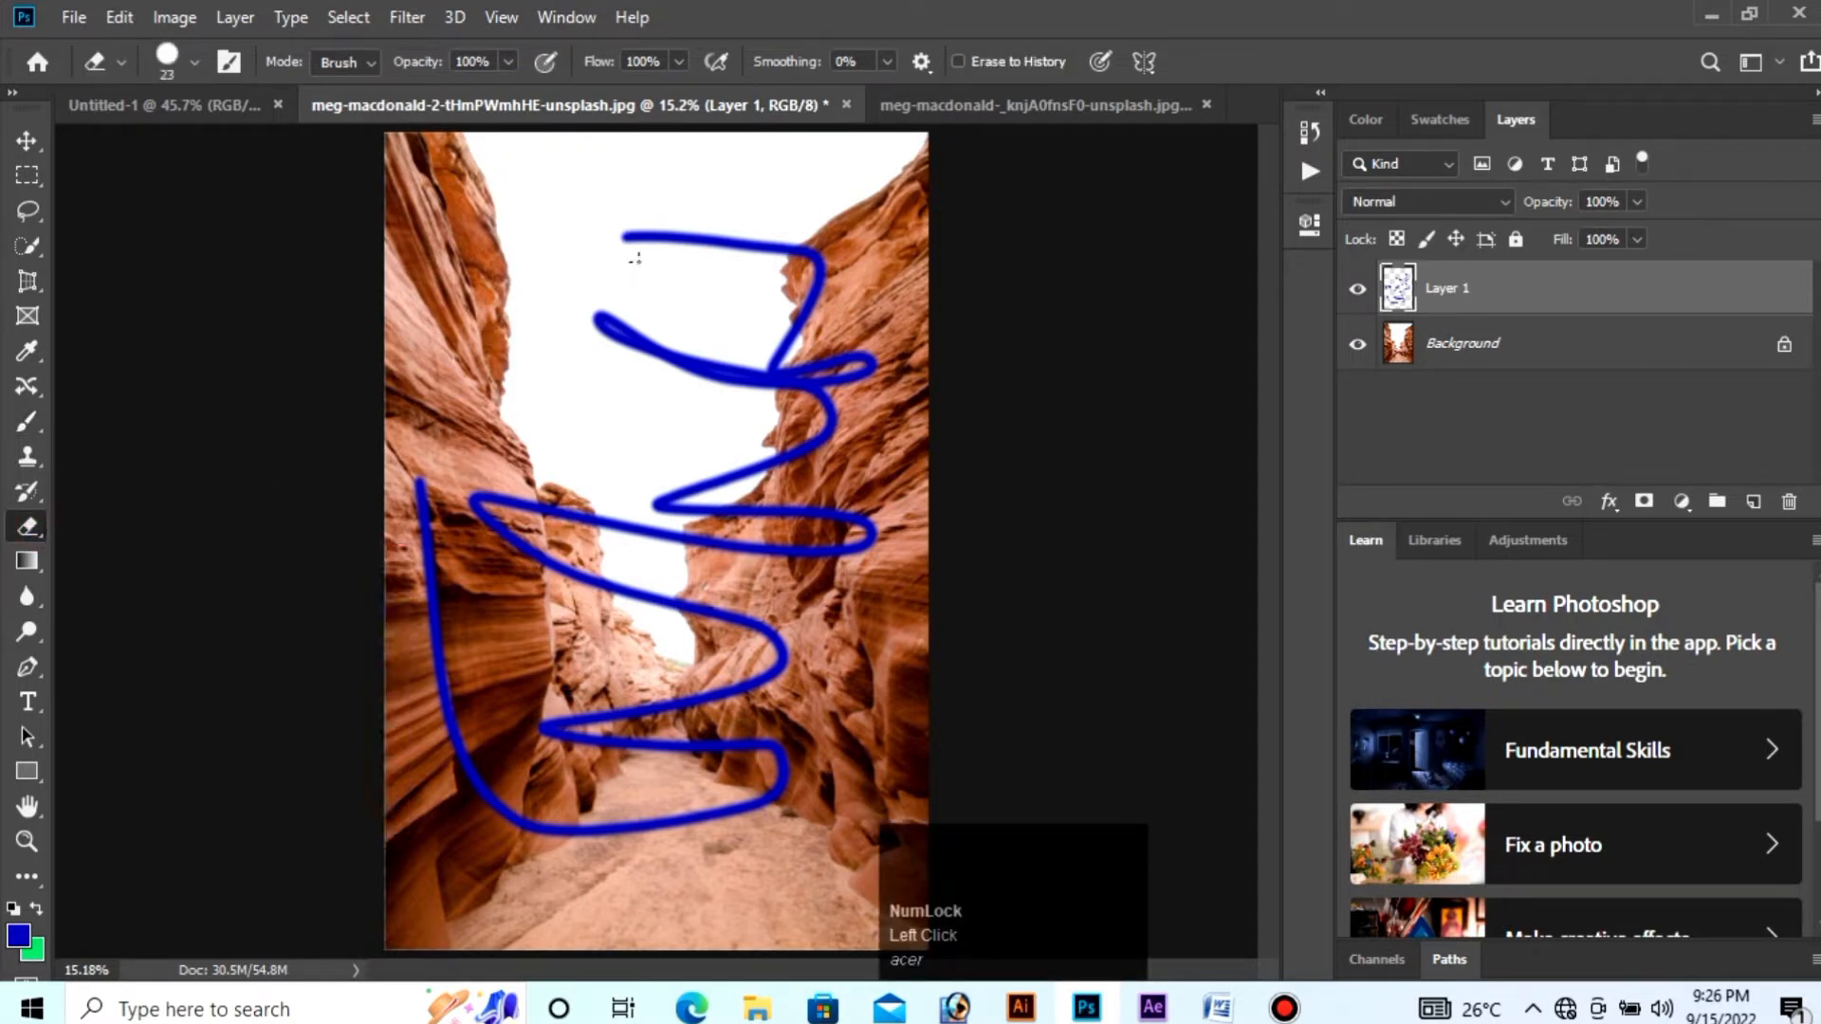
pyautogui.rightClick(615, 201)
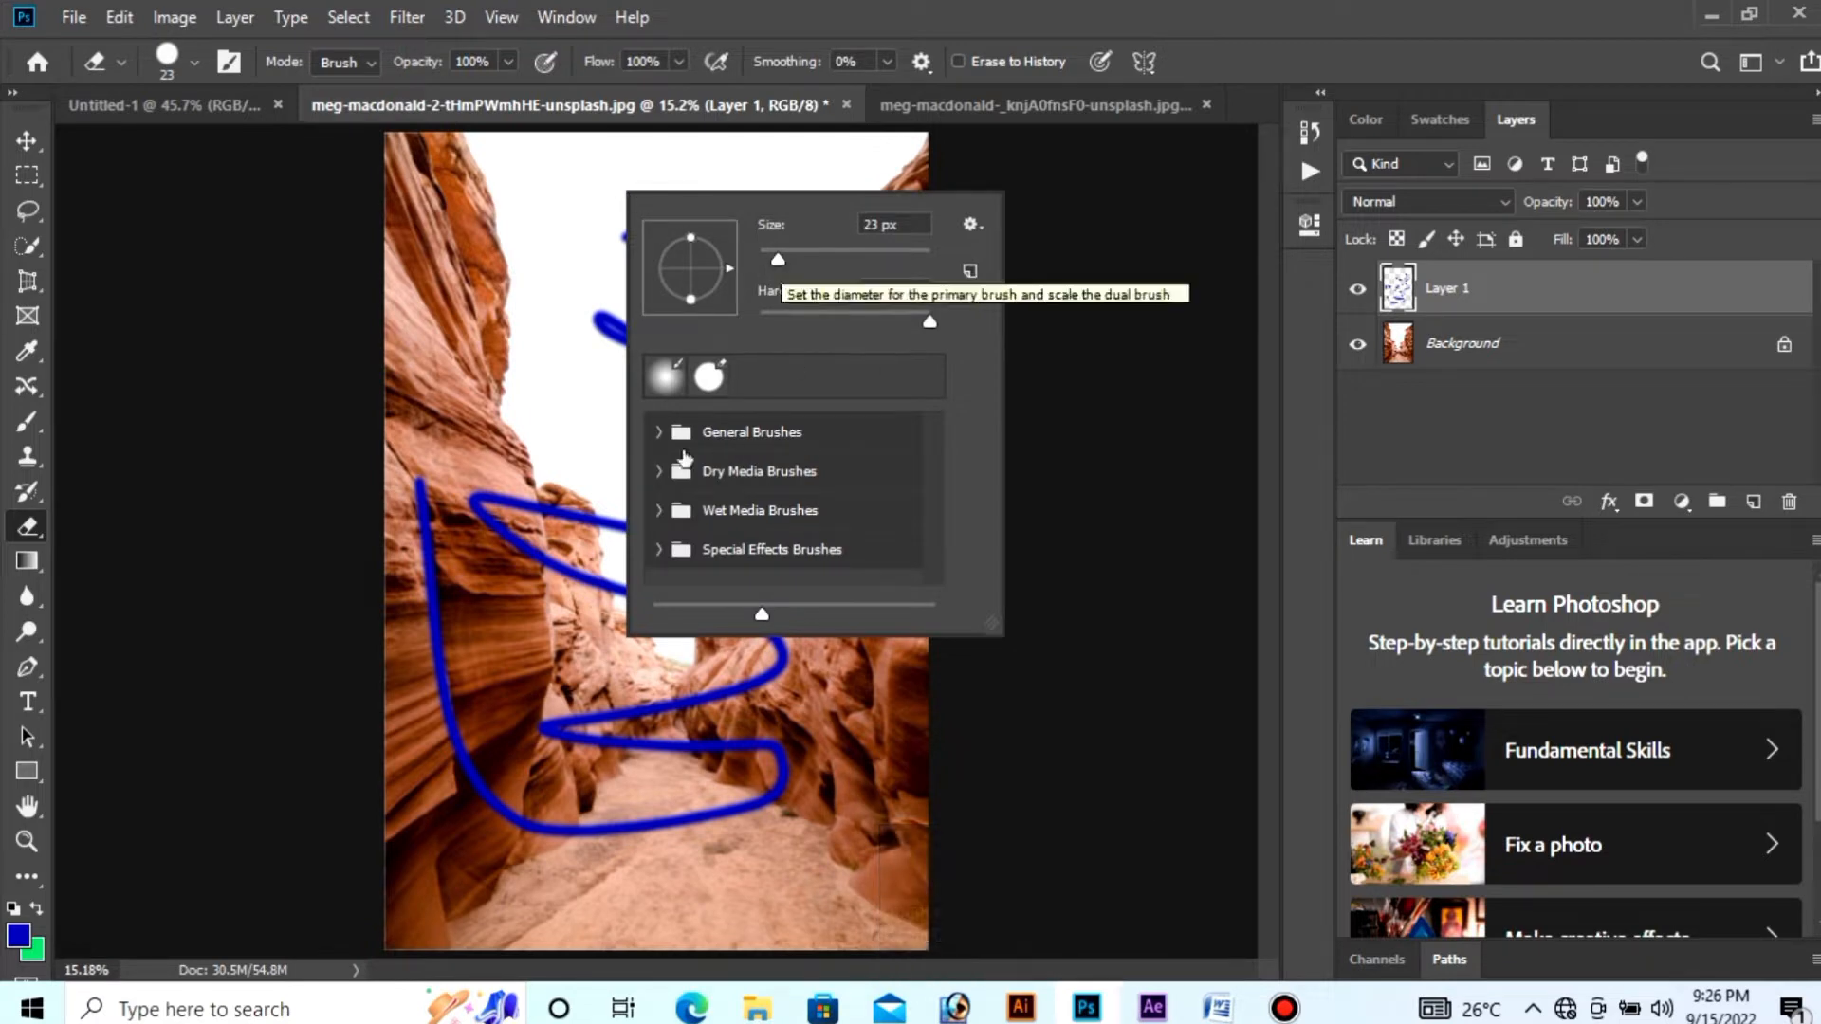
pyautogui.click(661, 432)
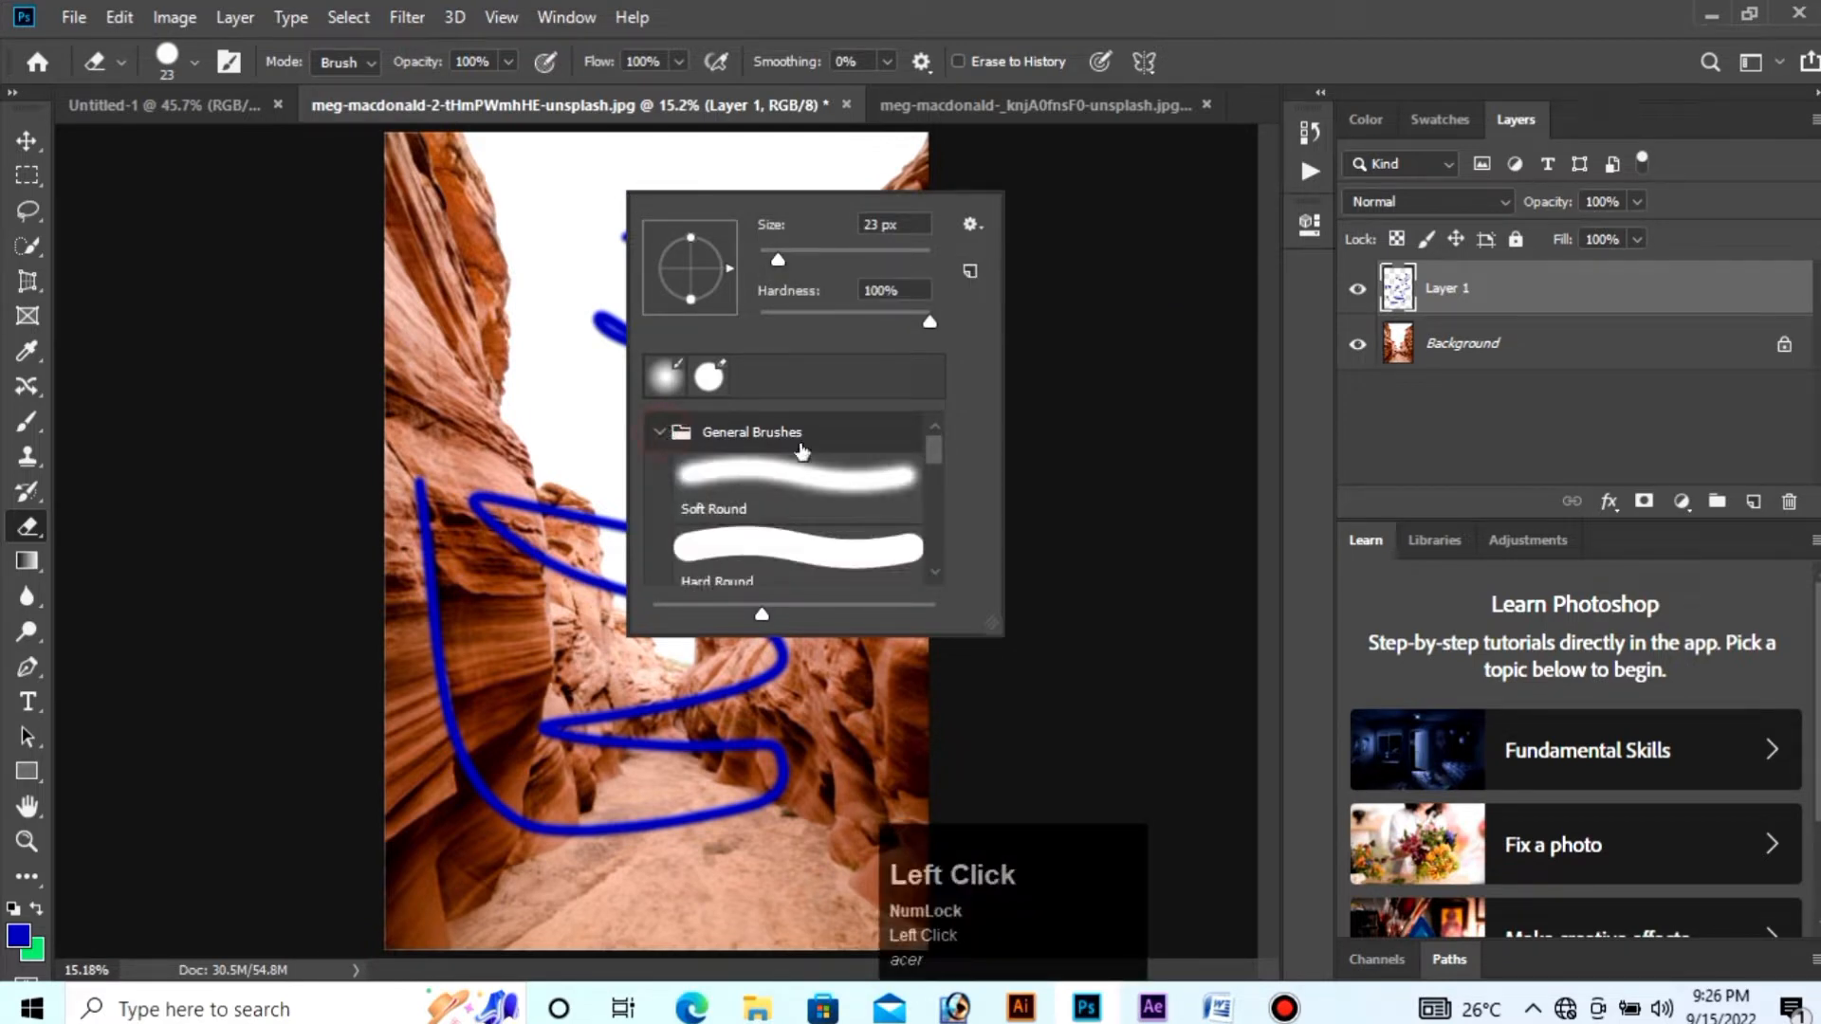
pyautogui.scroll(-2, 813, 462)
pyautogui.scroll(3, 815, 475)
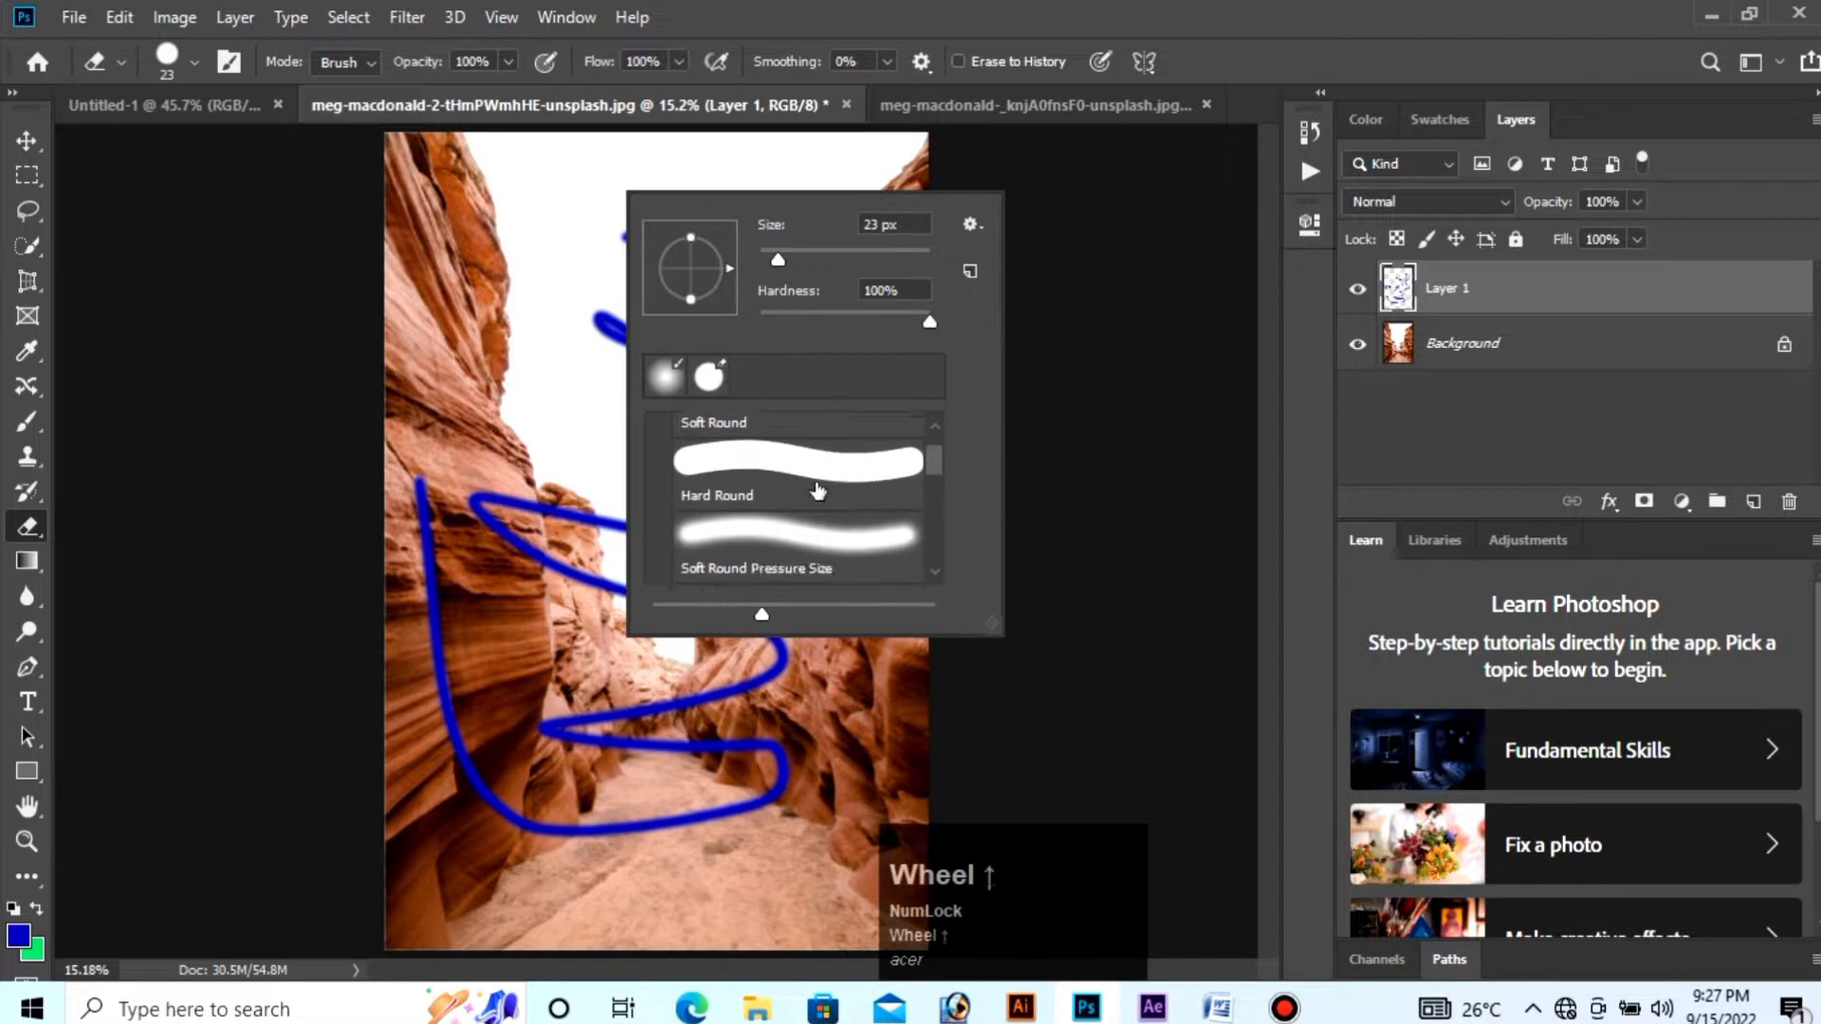
pyautogui.scroll(1, 815, 489)
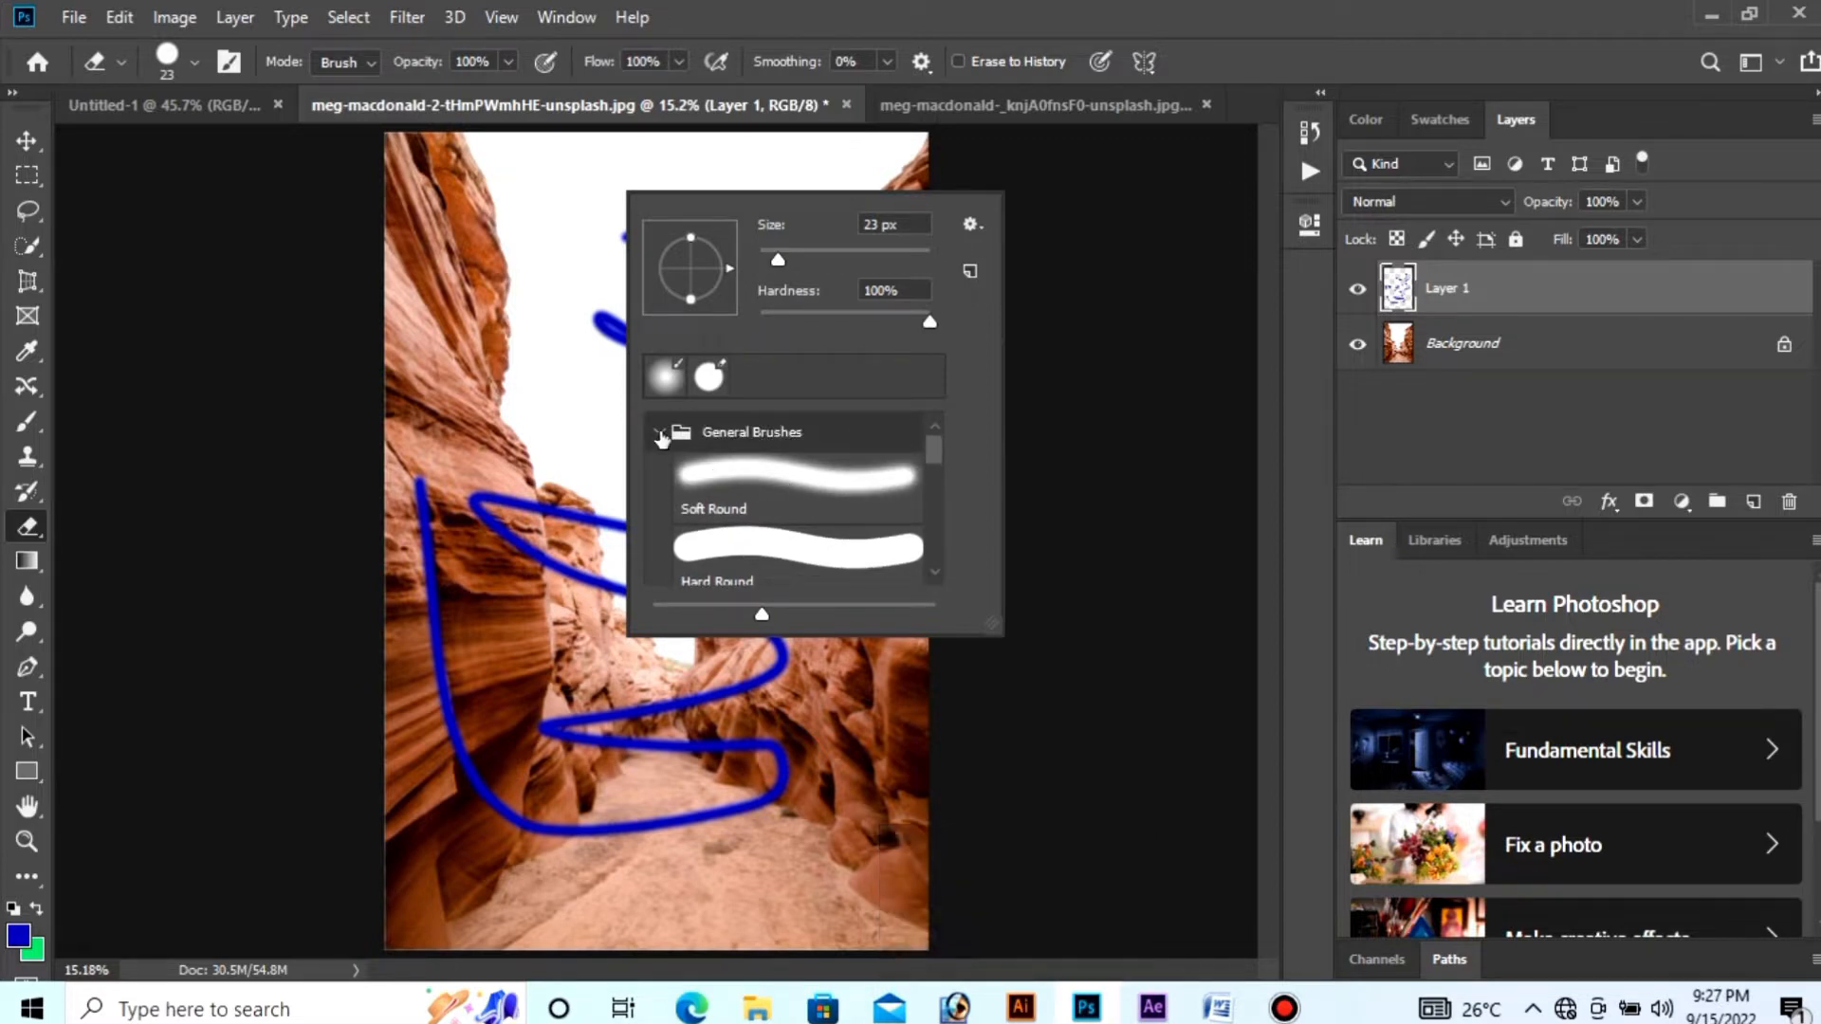
pyautogui.click(659, 435)
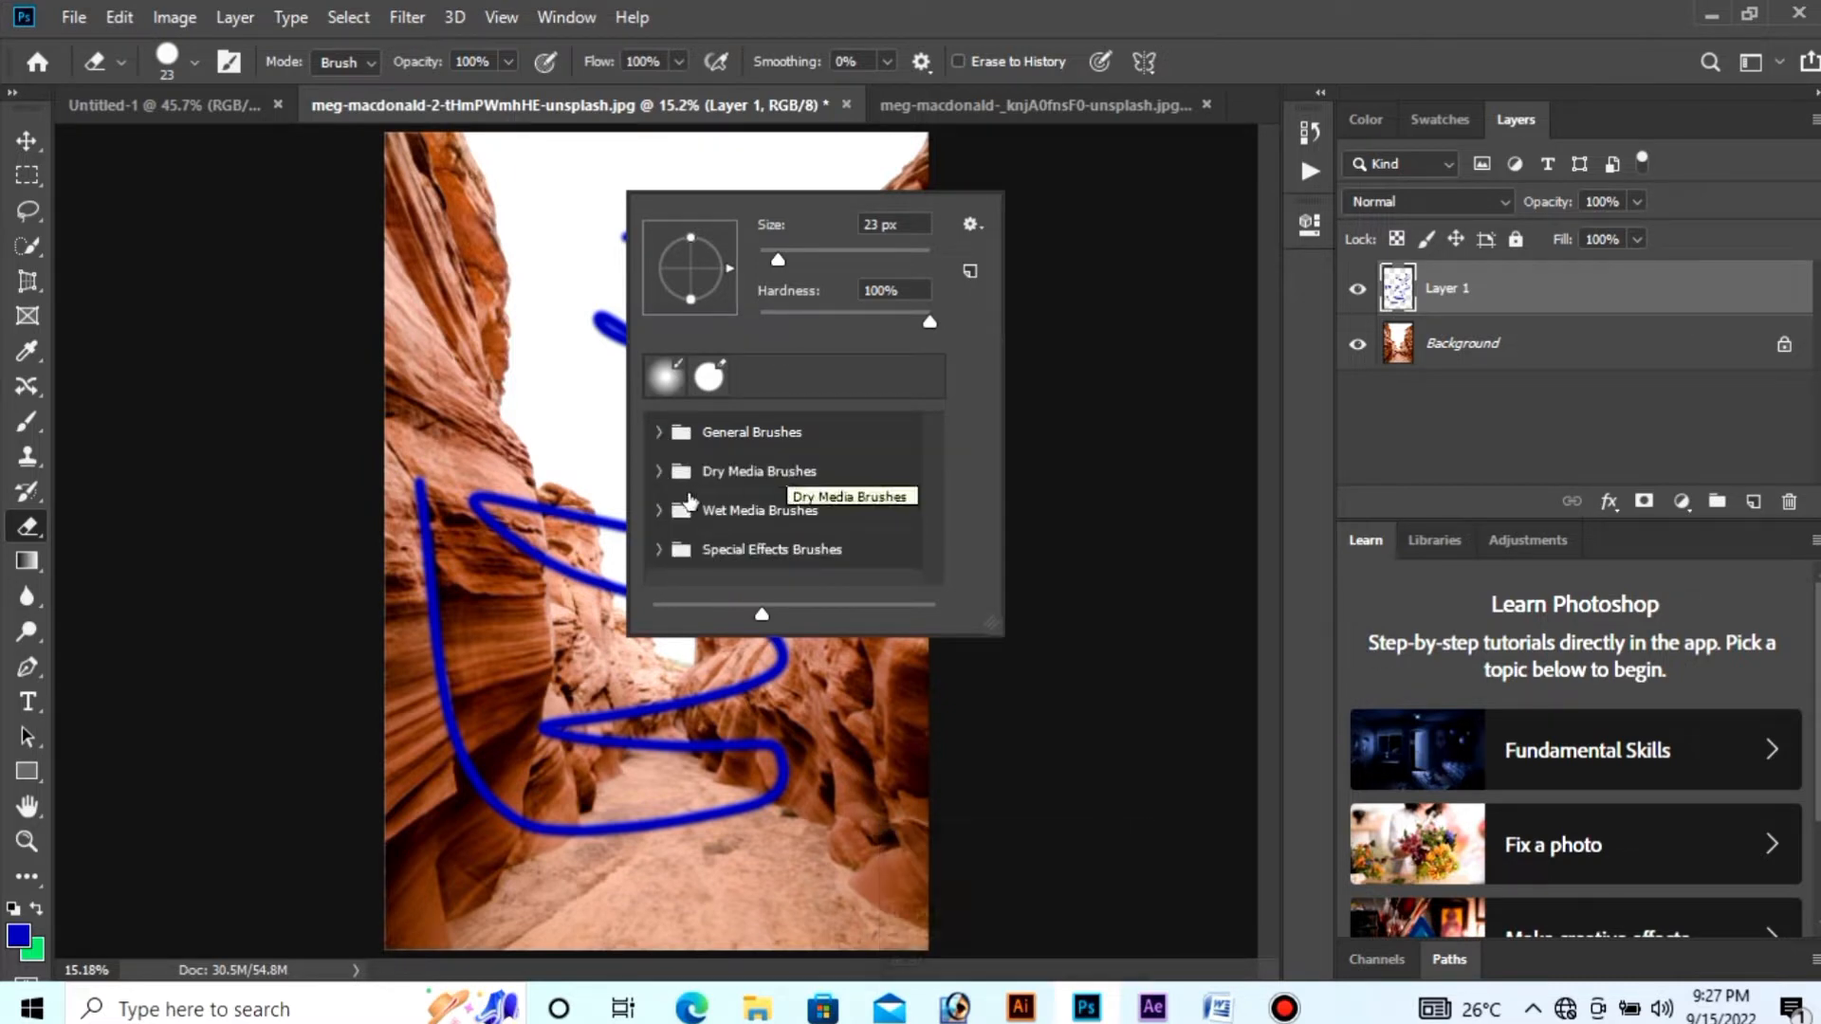
pyautogui.scroll(-1, 689, 501)
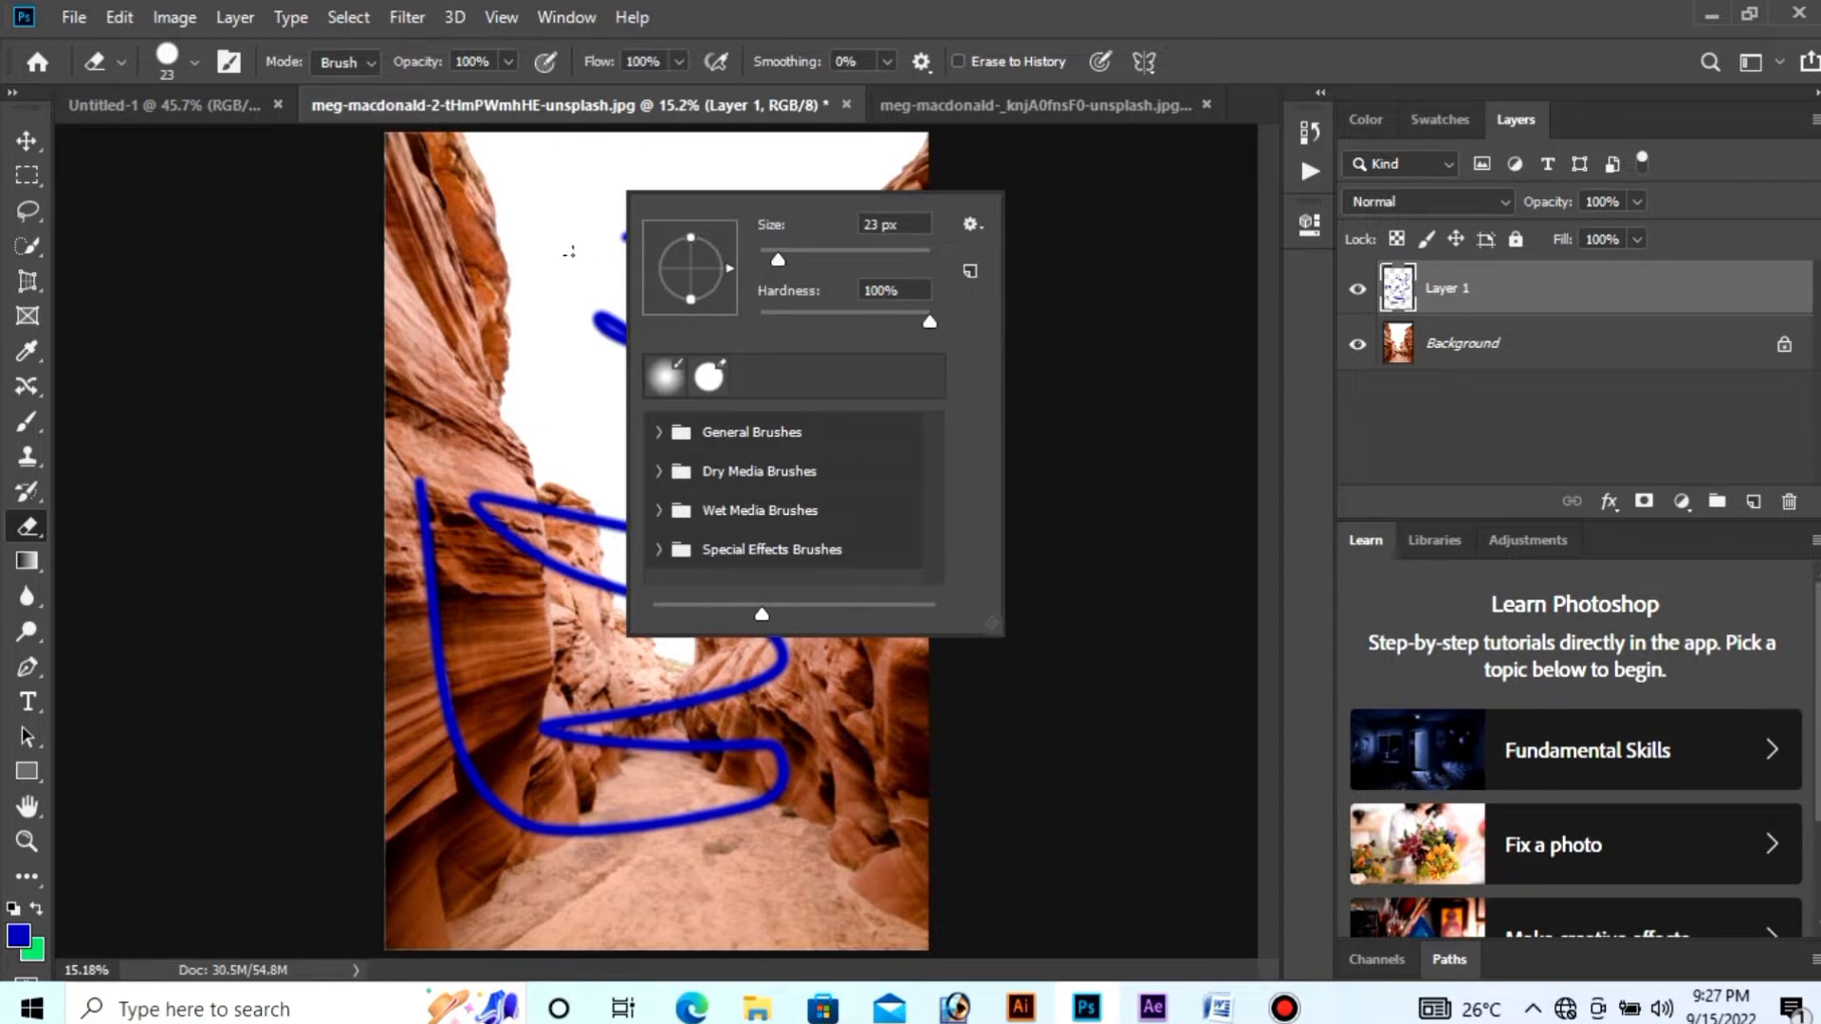
pyautogui.moveTo(784, 262); pyautogui.dragTo(867, 256)
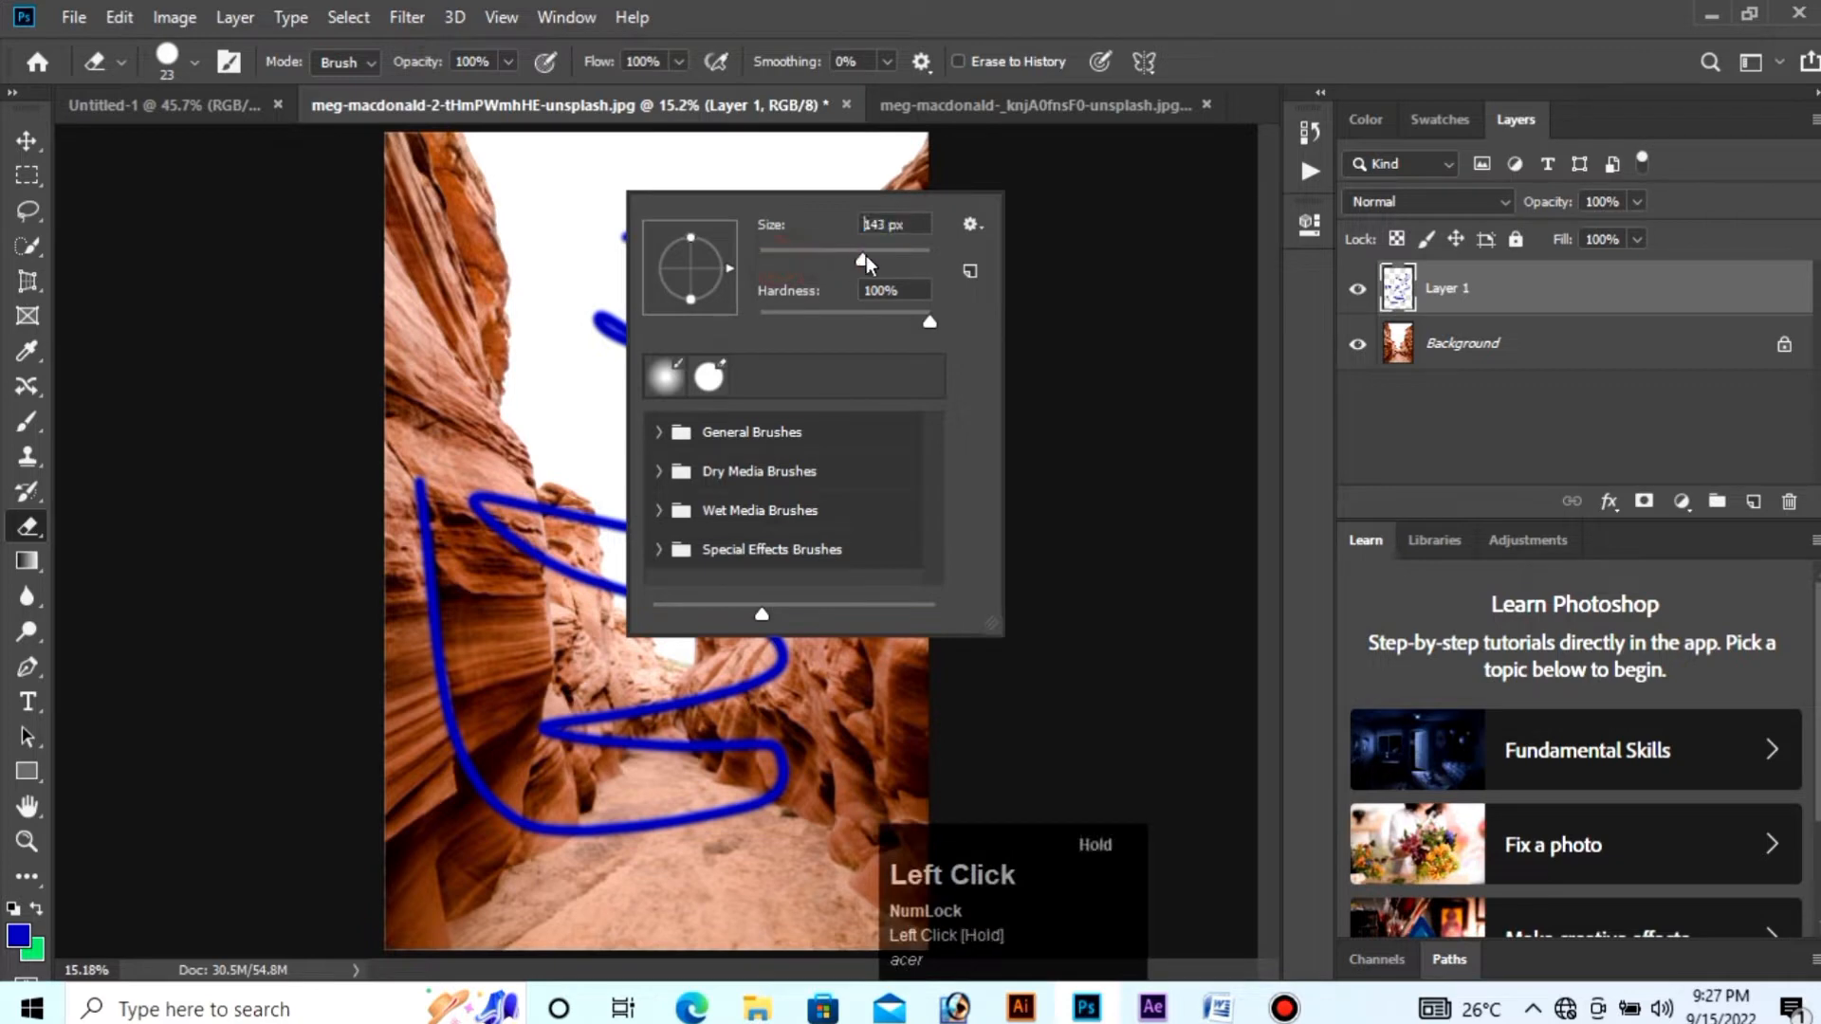
pyautogui.click(602, 234)
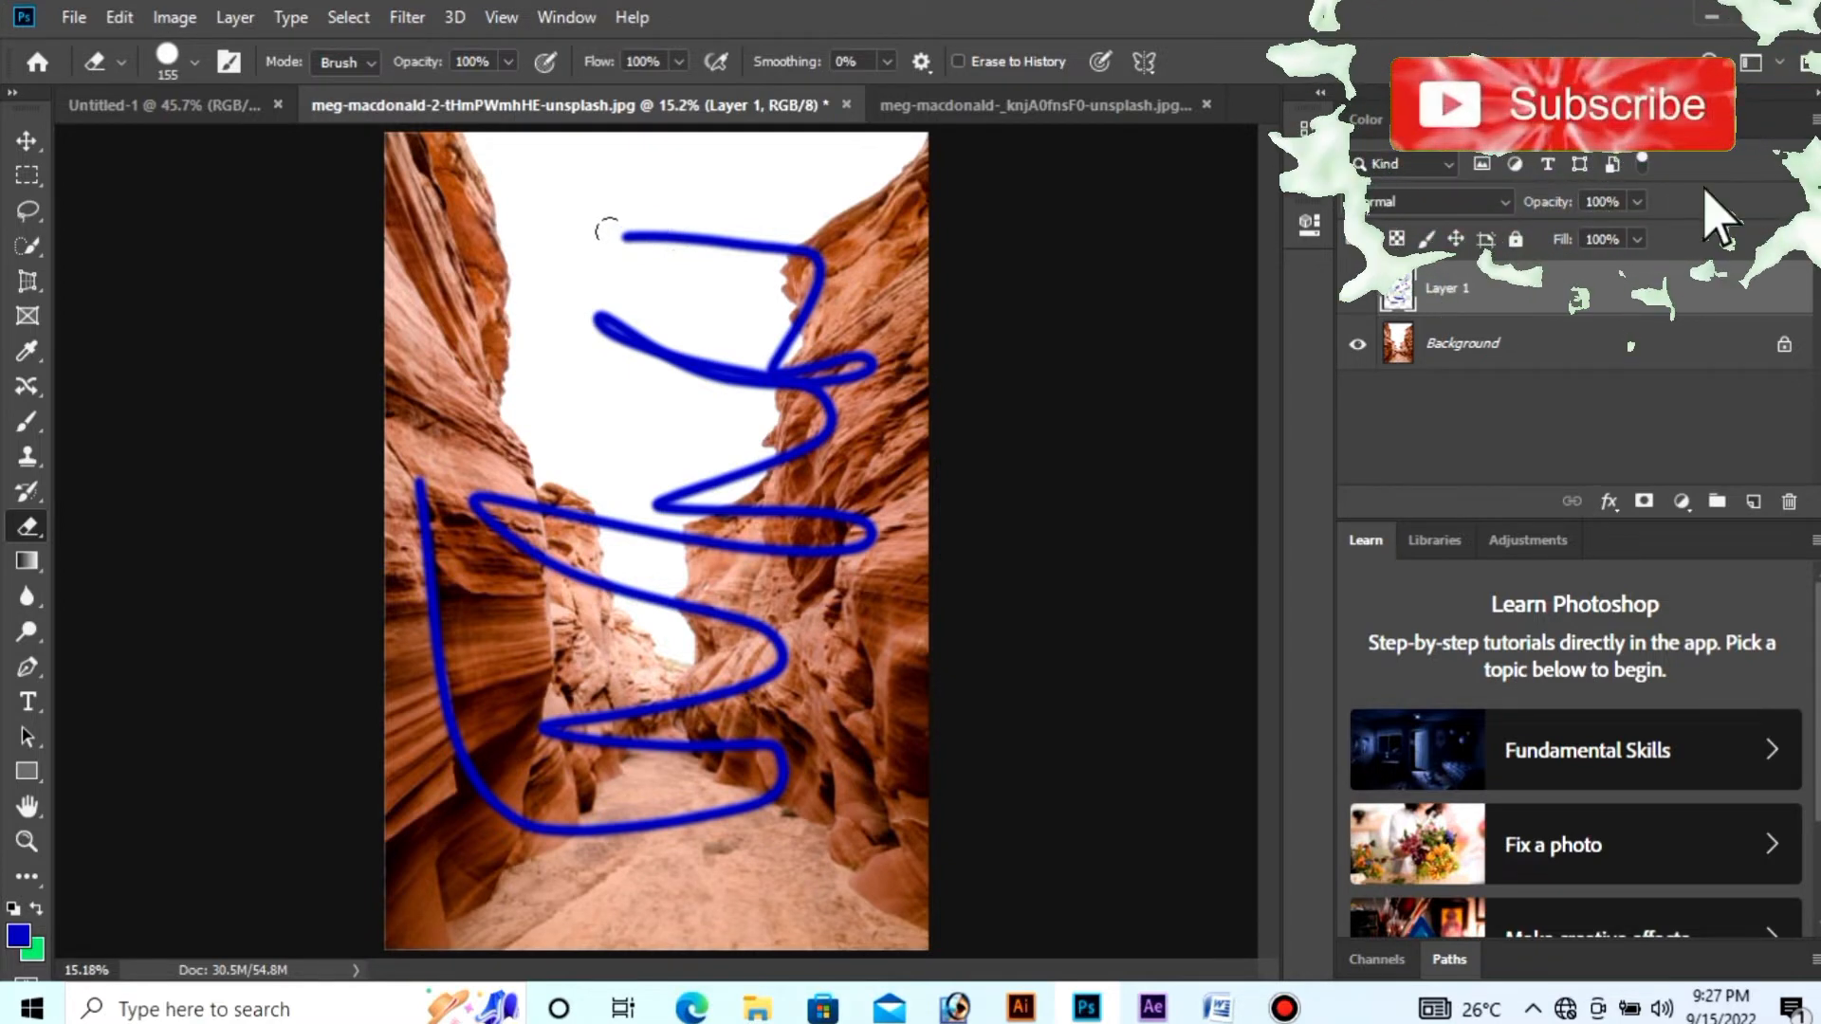
# Step: Erase the blue zigzag stroke from Layer 1 with the Eraser tool
pyautogui.moveTo(607, 227)
pyautogui.mouseDown()
pyautogui.moveTo(806, 236)
pyautogui.moveTo(760, 256)
pyautogui.moveTo(810, 243)
pyautogui.moveTo(762, 377)
pyautogui.moveTo(828, 276)
pyautogui.moveTo(818, 422)
pyautogui.moveTo(867, 352)
pyautogui.moveTo(849, 426)
pyautogui.moveTo(823, 337)
pyautogui.moveTo(789, 424)
pyautogui.moveTo(809, 342)
pyautogui.moveTo(772, 465)
pyautogui.moveTo(719, 365)
pyautogui.moveTo(778, 387)
pyautogui.moveTo(634, 340)
pyautogui.moveTo(713, 365)
pyautogui.moveTo(683, 373)
pyautogui.moveTo(598, 319)
pyautogui.moveTo(640, 333)
pyautogui.mouseUp()
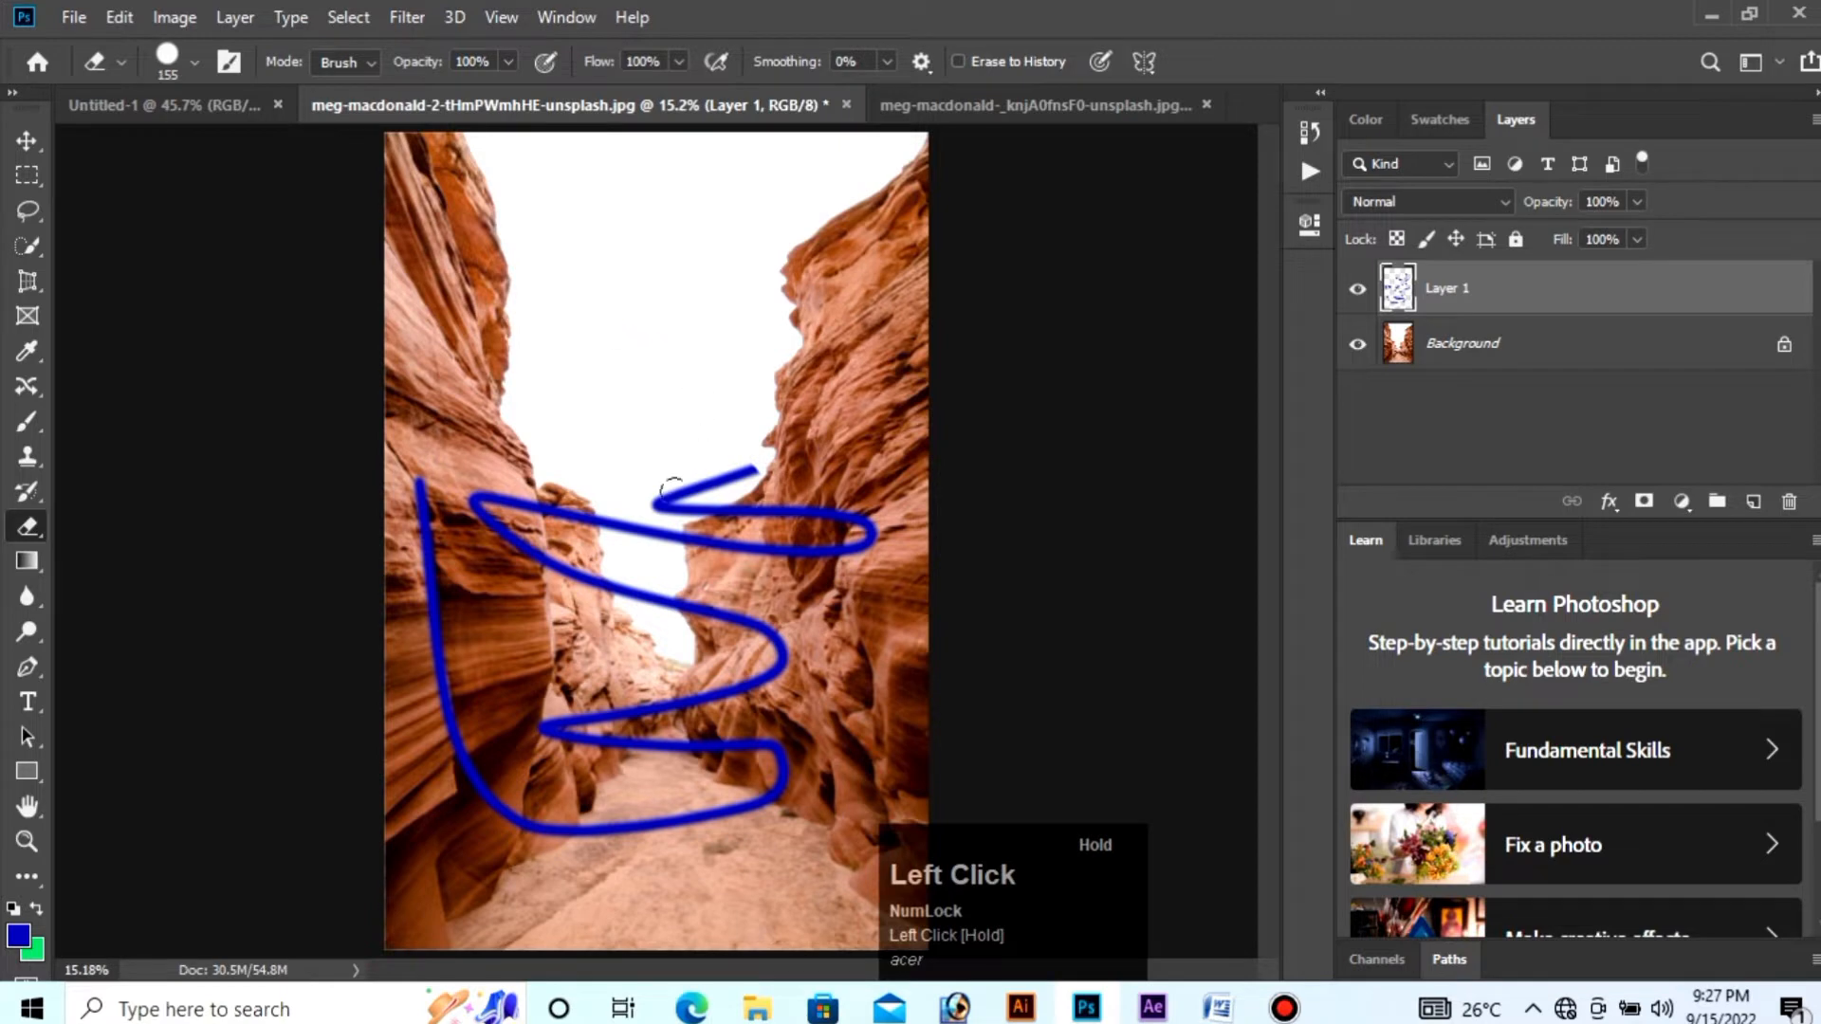
pyautogui.hotkey('ctrl', 'z')
pyautogui.moveTo(588, 237)
pyautogui.mouseDown()
pyautogui.moveTo(784, 231)
pyautogui.moveTo(622, 244)
pyautogui.moveTo(813, 270)
pyautogui.moveTo(766, 414)
pyautogui.moveTo(858, 370)
pyautogui.moveTo(817, 442)
pyautogui.moveTo(603, 320)
pyautogui.moveTo(847, 355)
pyautogui.mouseUp()
pyautogui.moveTo(825, 443)
pyautogui.mouseDown()
pyautogui.moveTo(643, 498)
pyautogui.moveTo(794, 492)
pyautogui.moveTo(667, 501)
pyautogui.moveTo(868, 514)
pyautogui.moveTo(832, 540)
pyautogui.moveTo(635, 555)
pyautogui.moveTo(507, 507)
pyautogui.moveTo(861, 523)
pyautogui.moveTo(846, 552)
pyautogui.moveTo(591, 595)
pyautogui.moveTo(458, 535)
pyautogui.moveTo(484, 500)
pyautogui.moveTo(780, 652)
pyautogui.moveTo(744, 699)
pyautogui.moveTo(560, 717)
pyautogui.moveTo(678, 694)
pyautogui.moveTo(621, 723)
pyautogui.moveTo(788, 770)
pyautogui.moveTo(721, 794)
pyautogui.moveTo(820, 784)
pyautogui.moveTo(510, 834)
pyautogui.moveTo(446, 740)
pyautogui.moveTo(436, 450)
pyautogui.moveTo(427, 594)
pyautogui.moveTo(507, 806)
pyautogui.mouseUp()
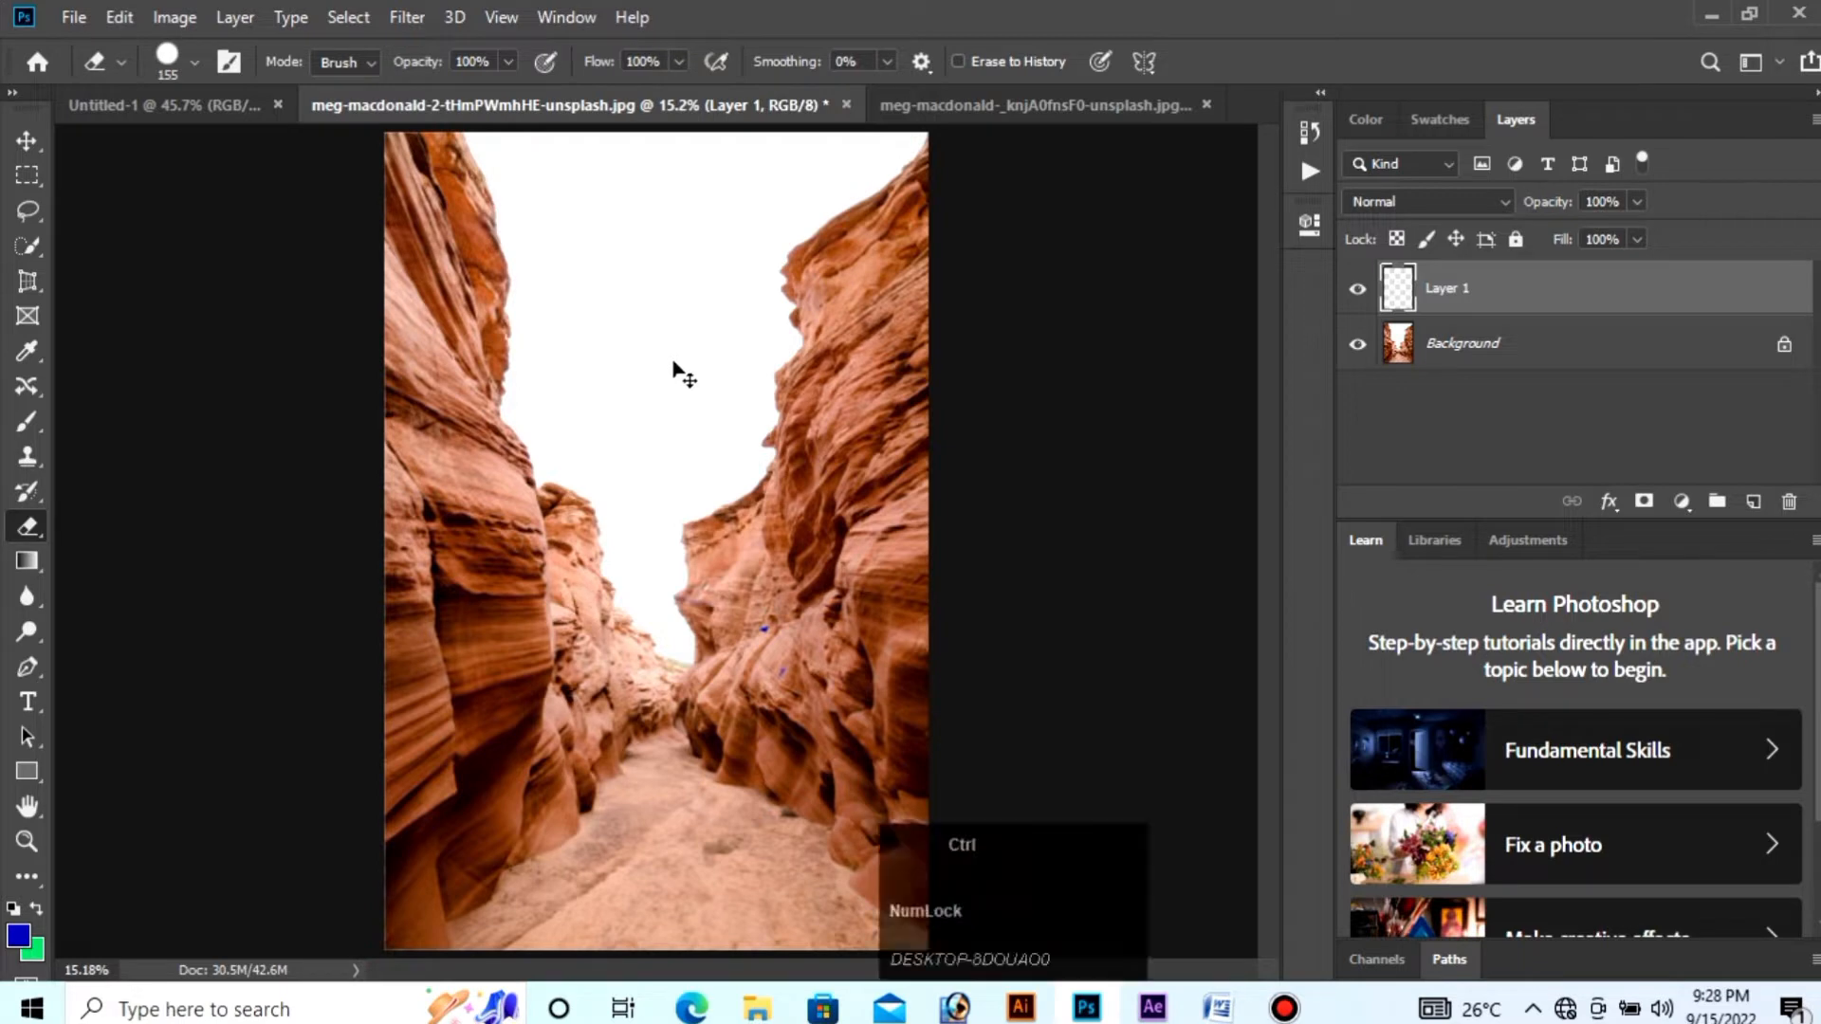
# Step: Switch to the Background Eraser tool at about 154 px and try it on one spot of the white sky
pyautogui.rightClick(28, 525)
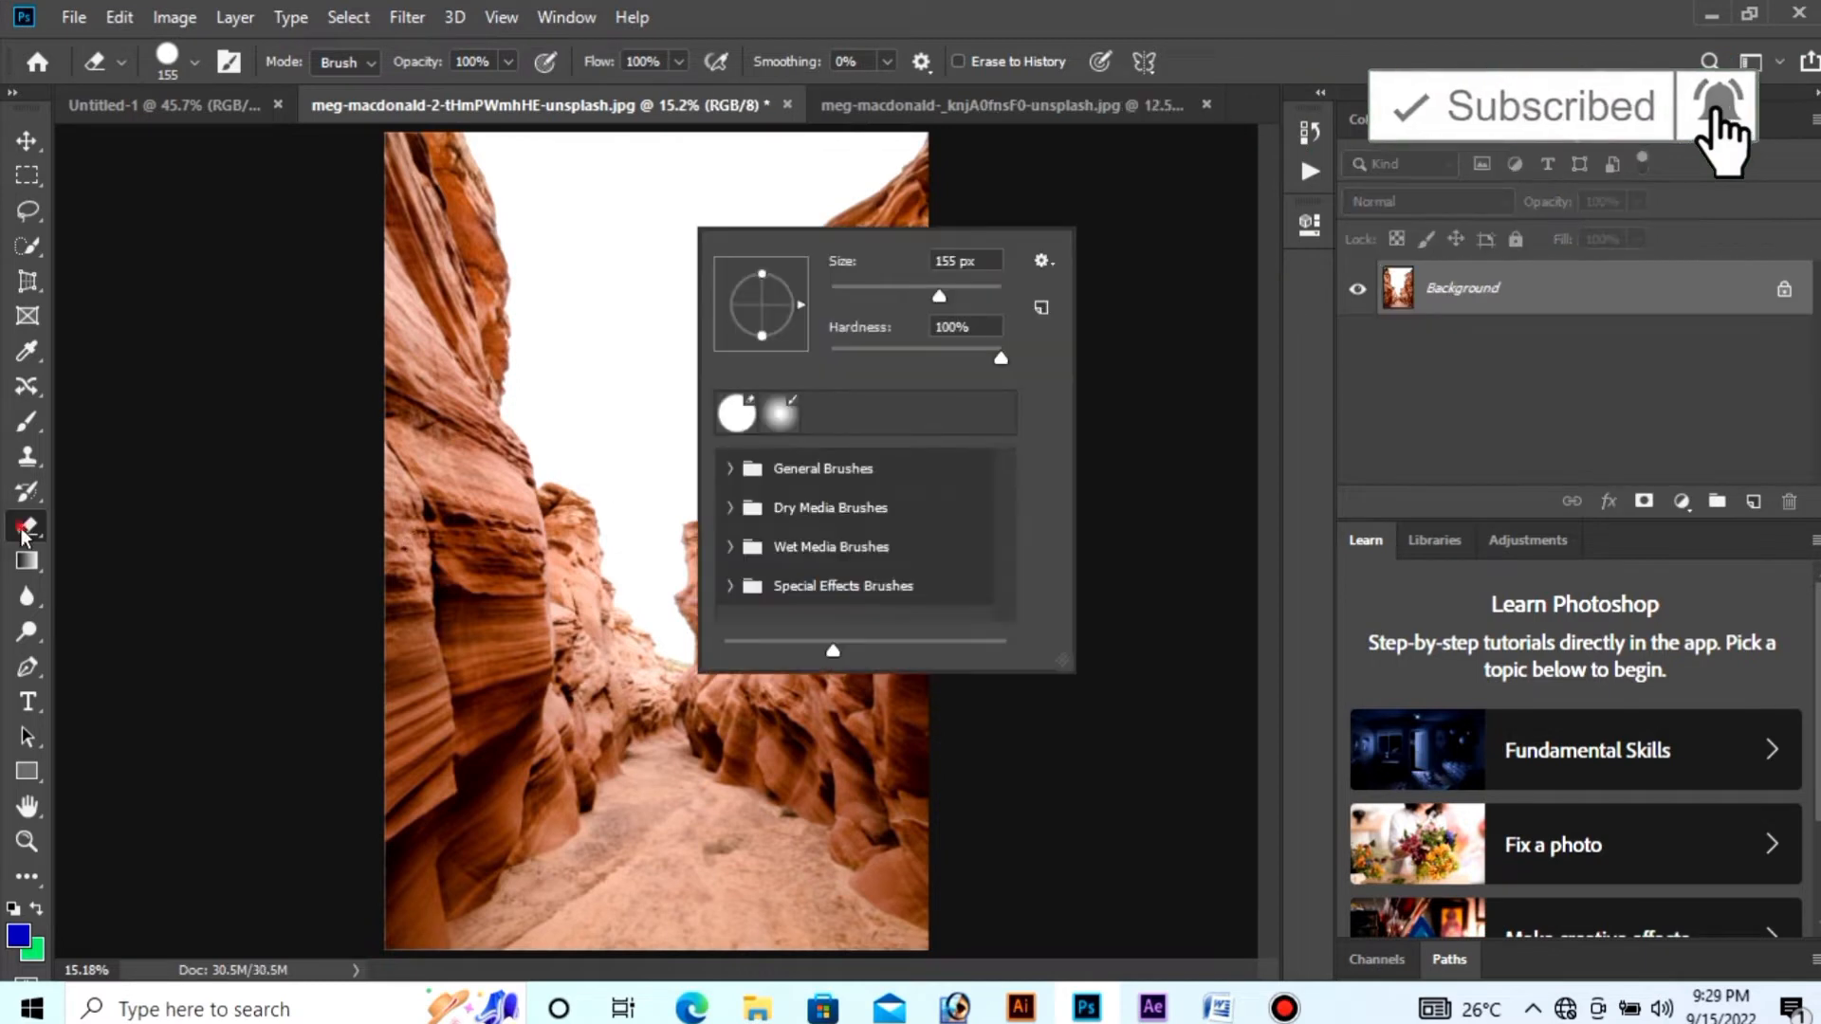
pyautogui.click(23, 531)
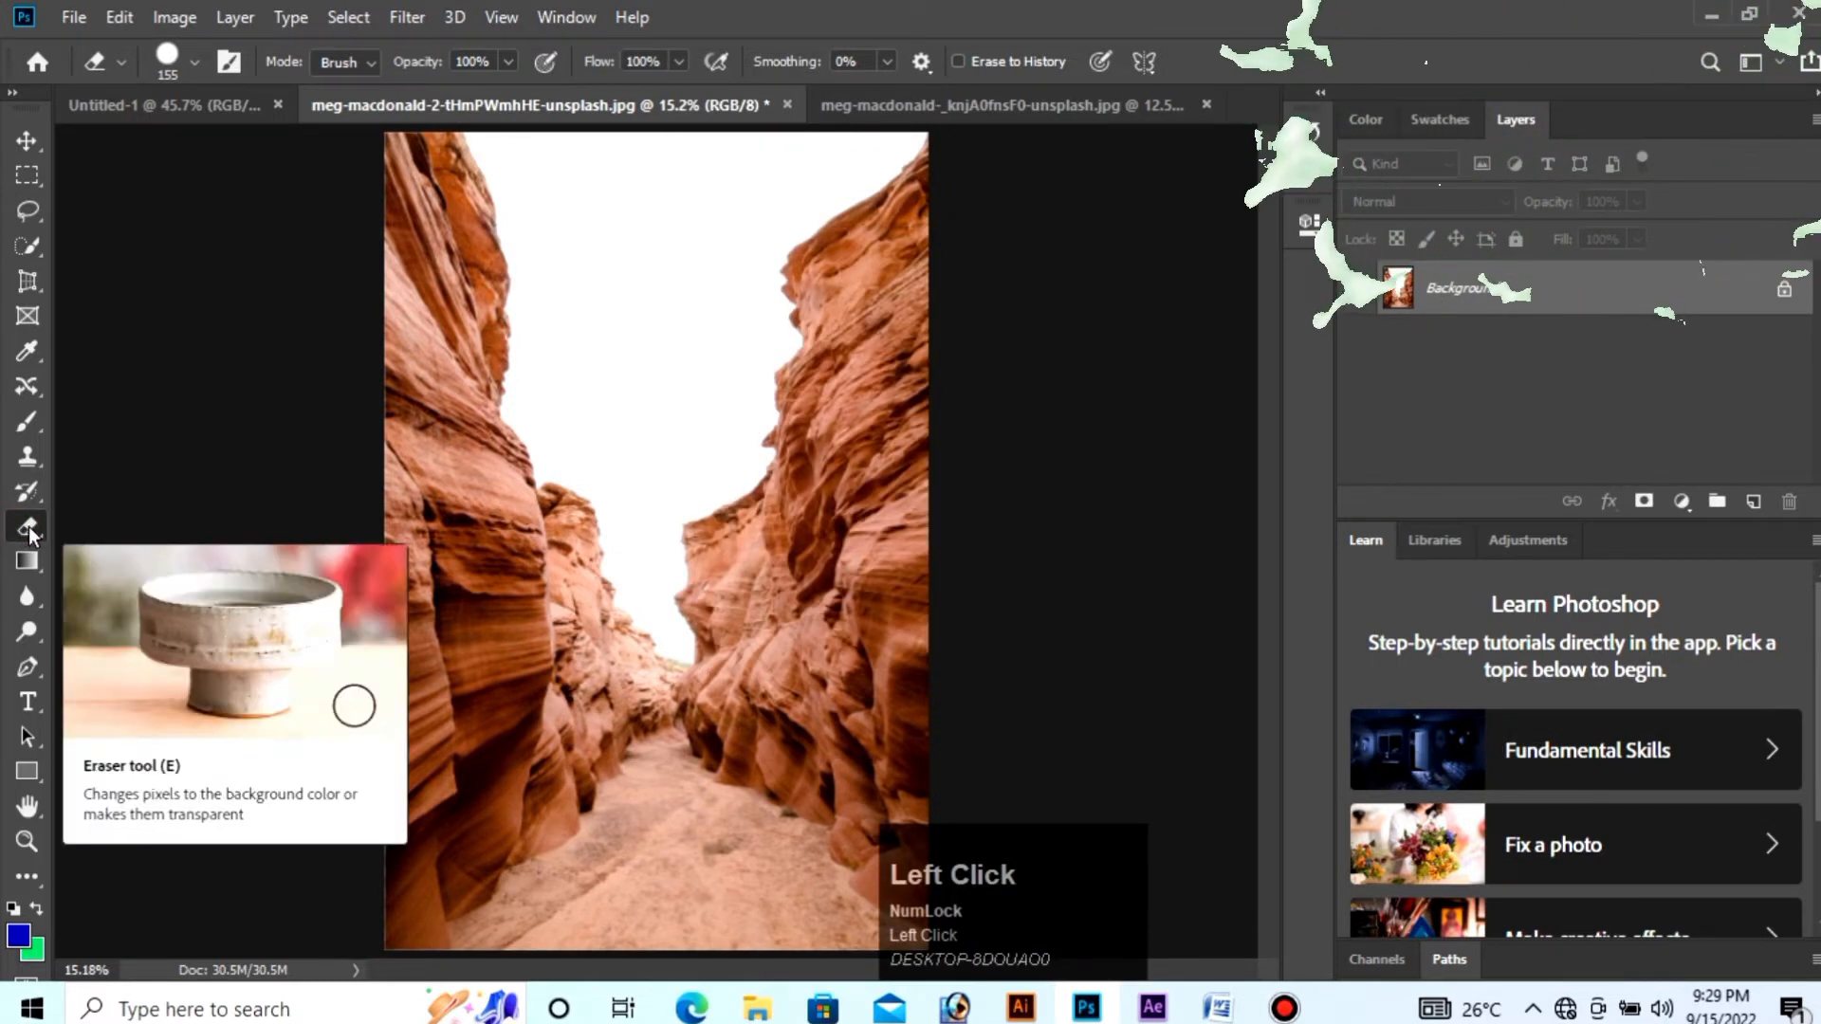
pyautogui.rightClick(29, 530)
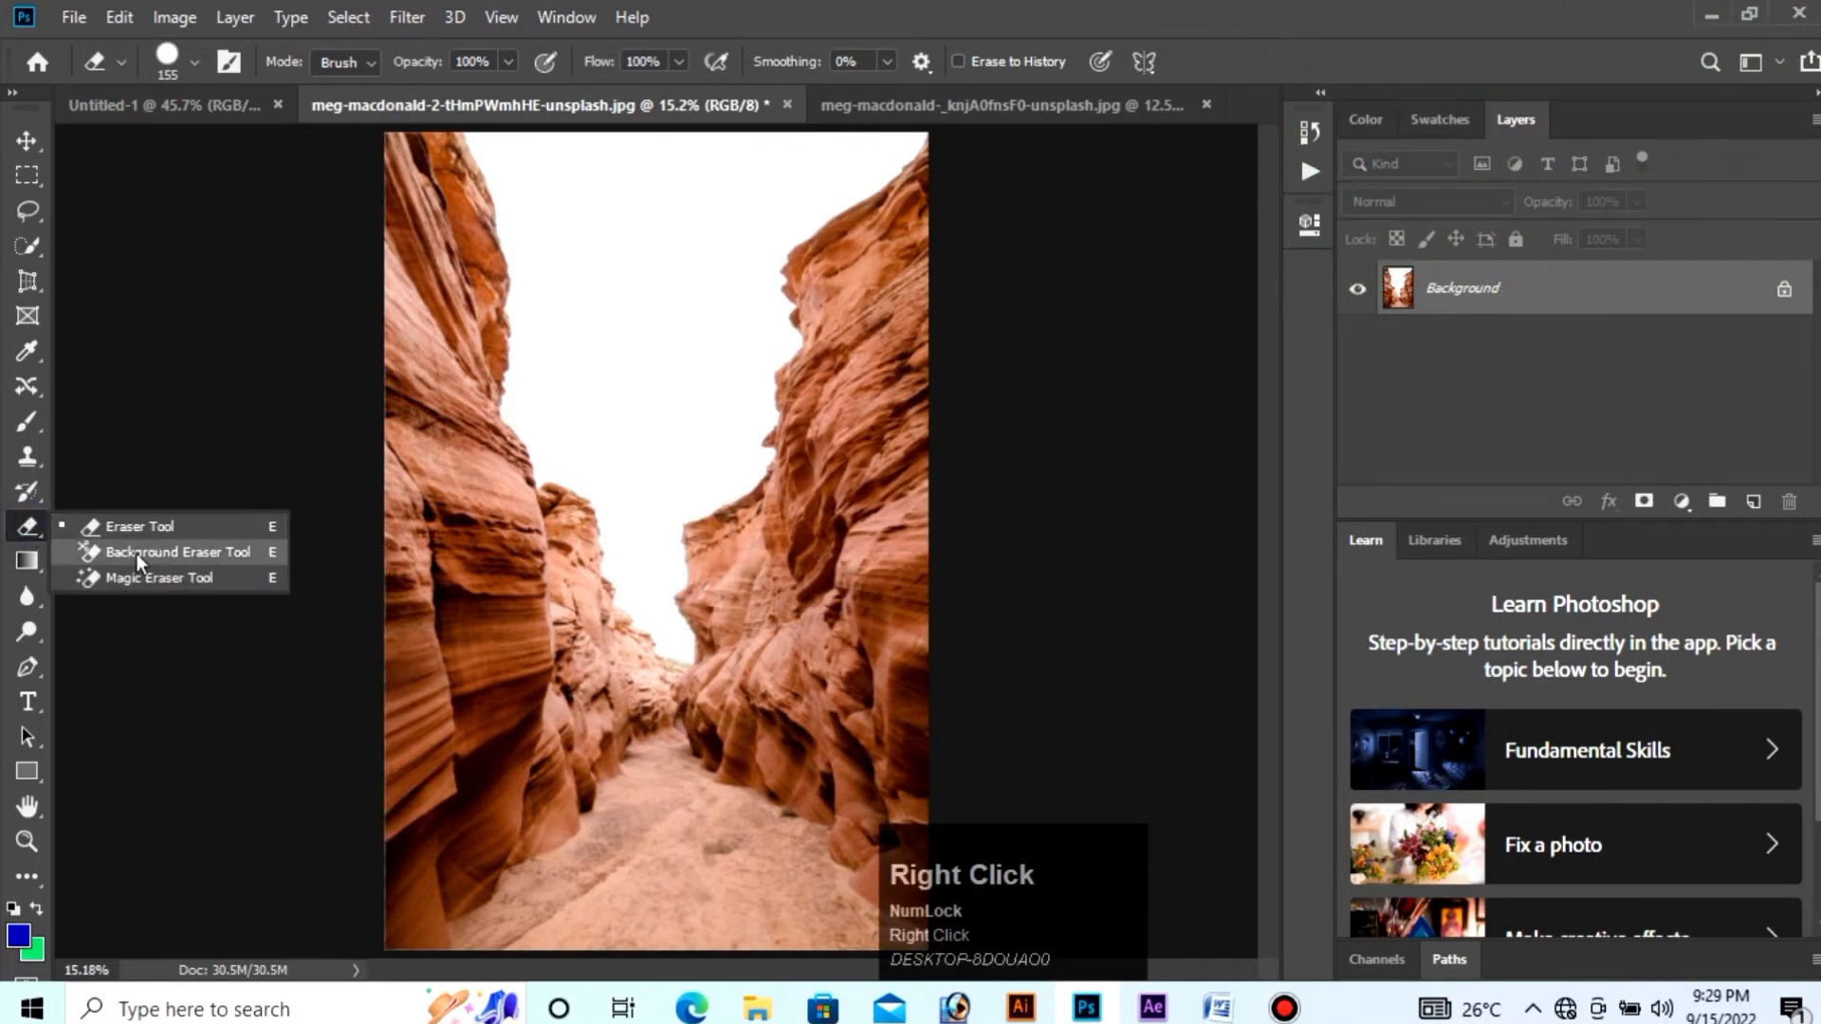
pyautogui.click(182, 555)
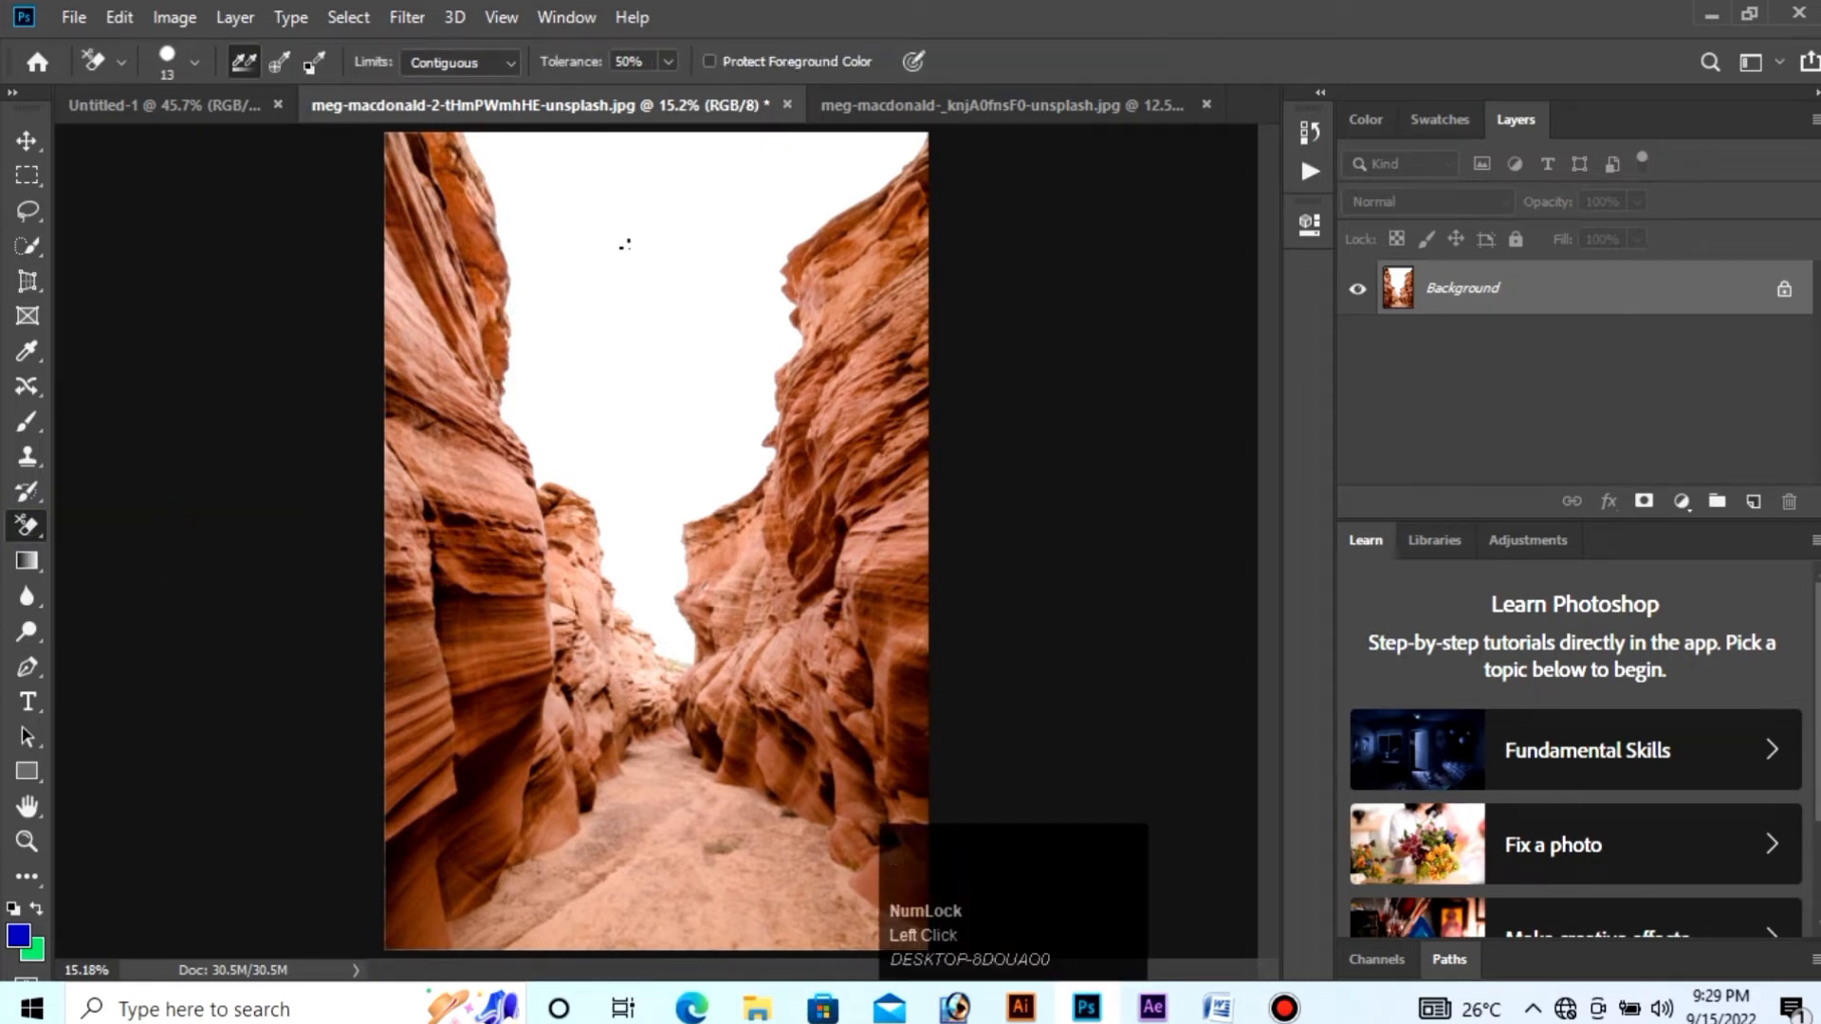
pyautogui.rightClick(737, 213)
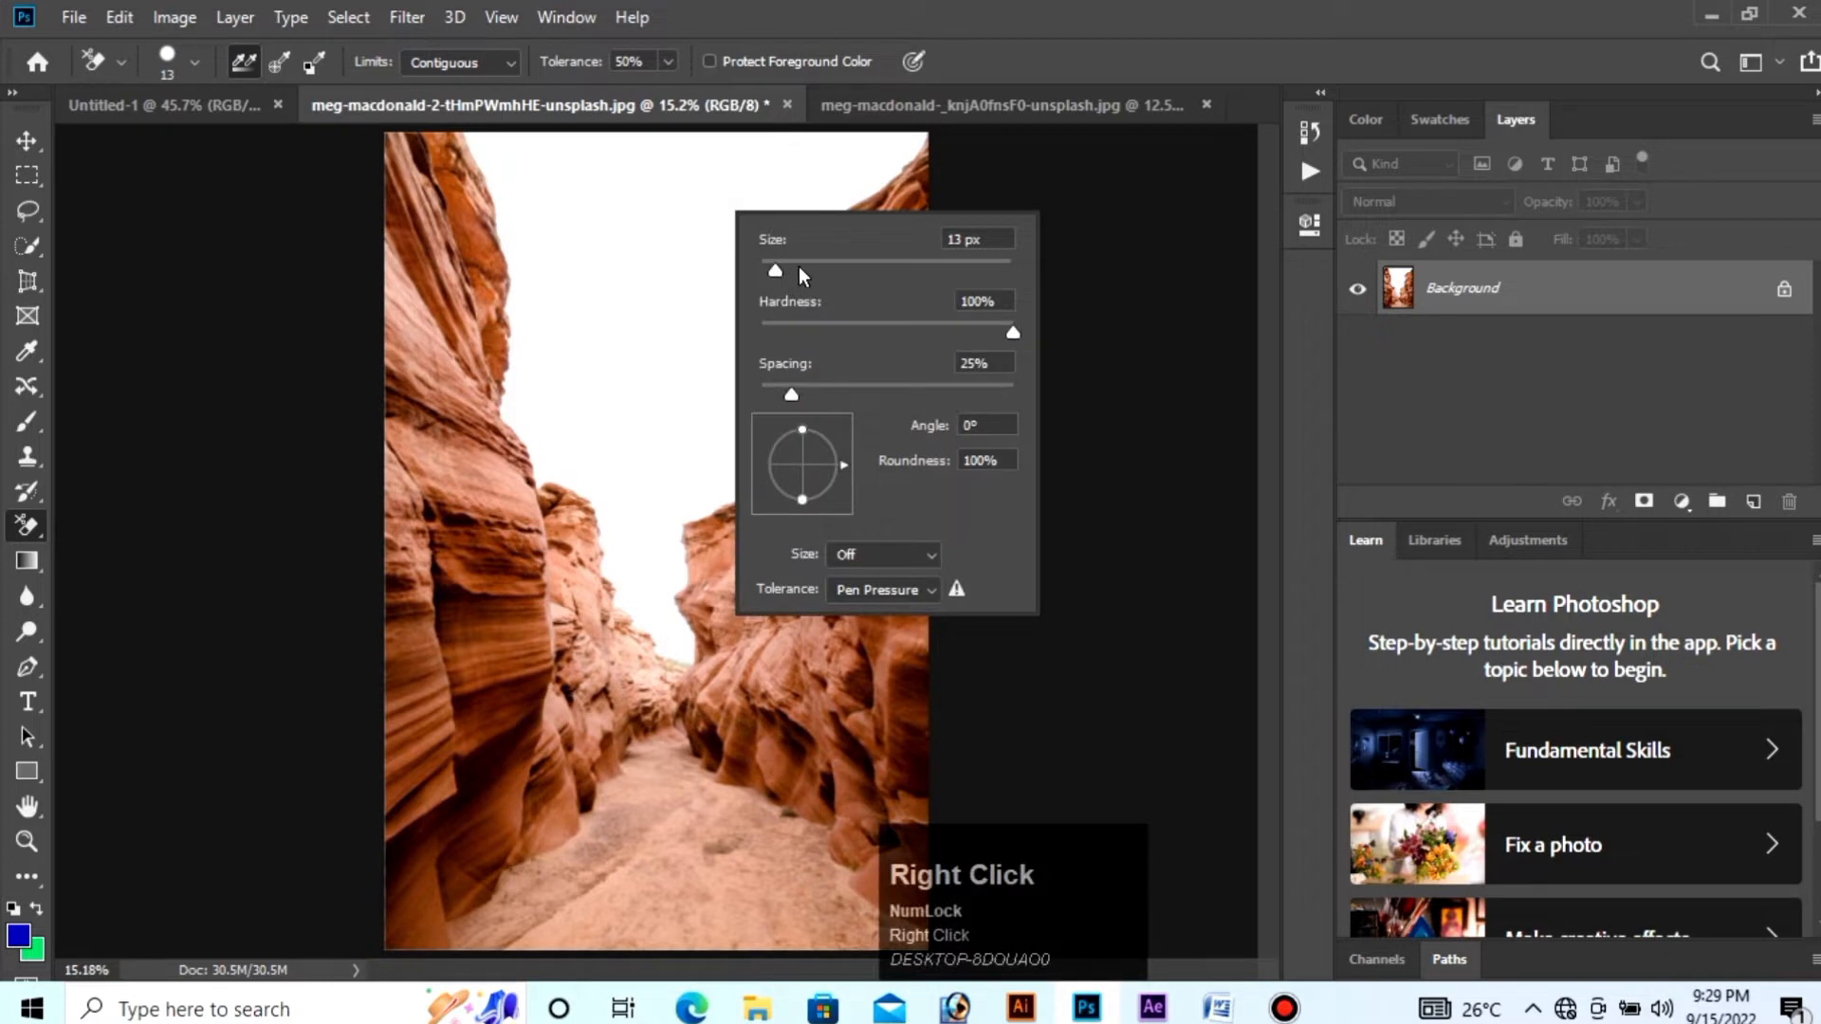
pyautogui.moveTo(800, 273); pyautogui.dragTo(920, 268)
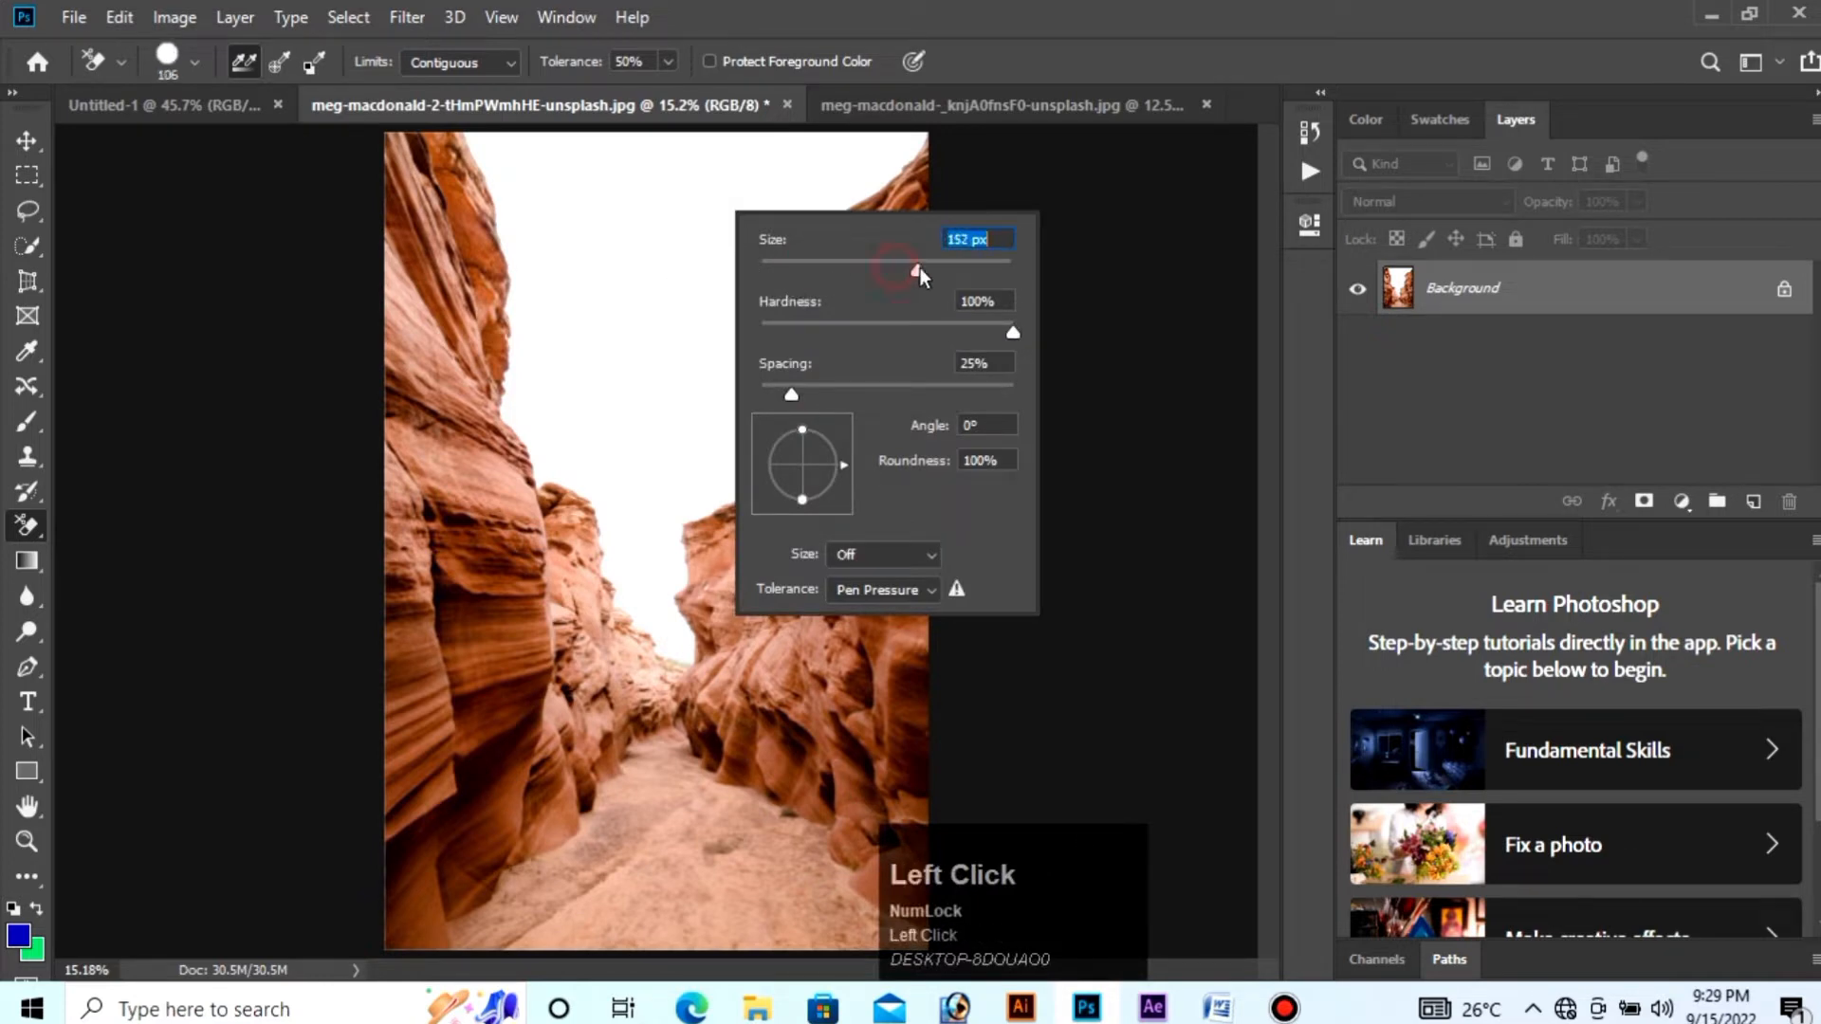
pyautogui.click(663, 252)
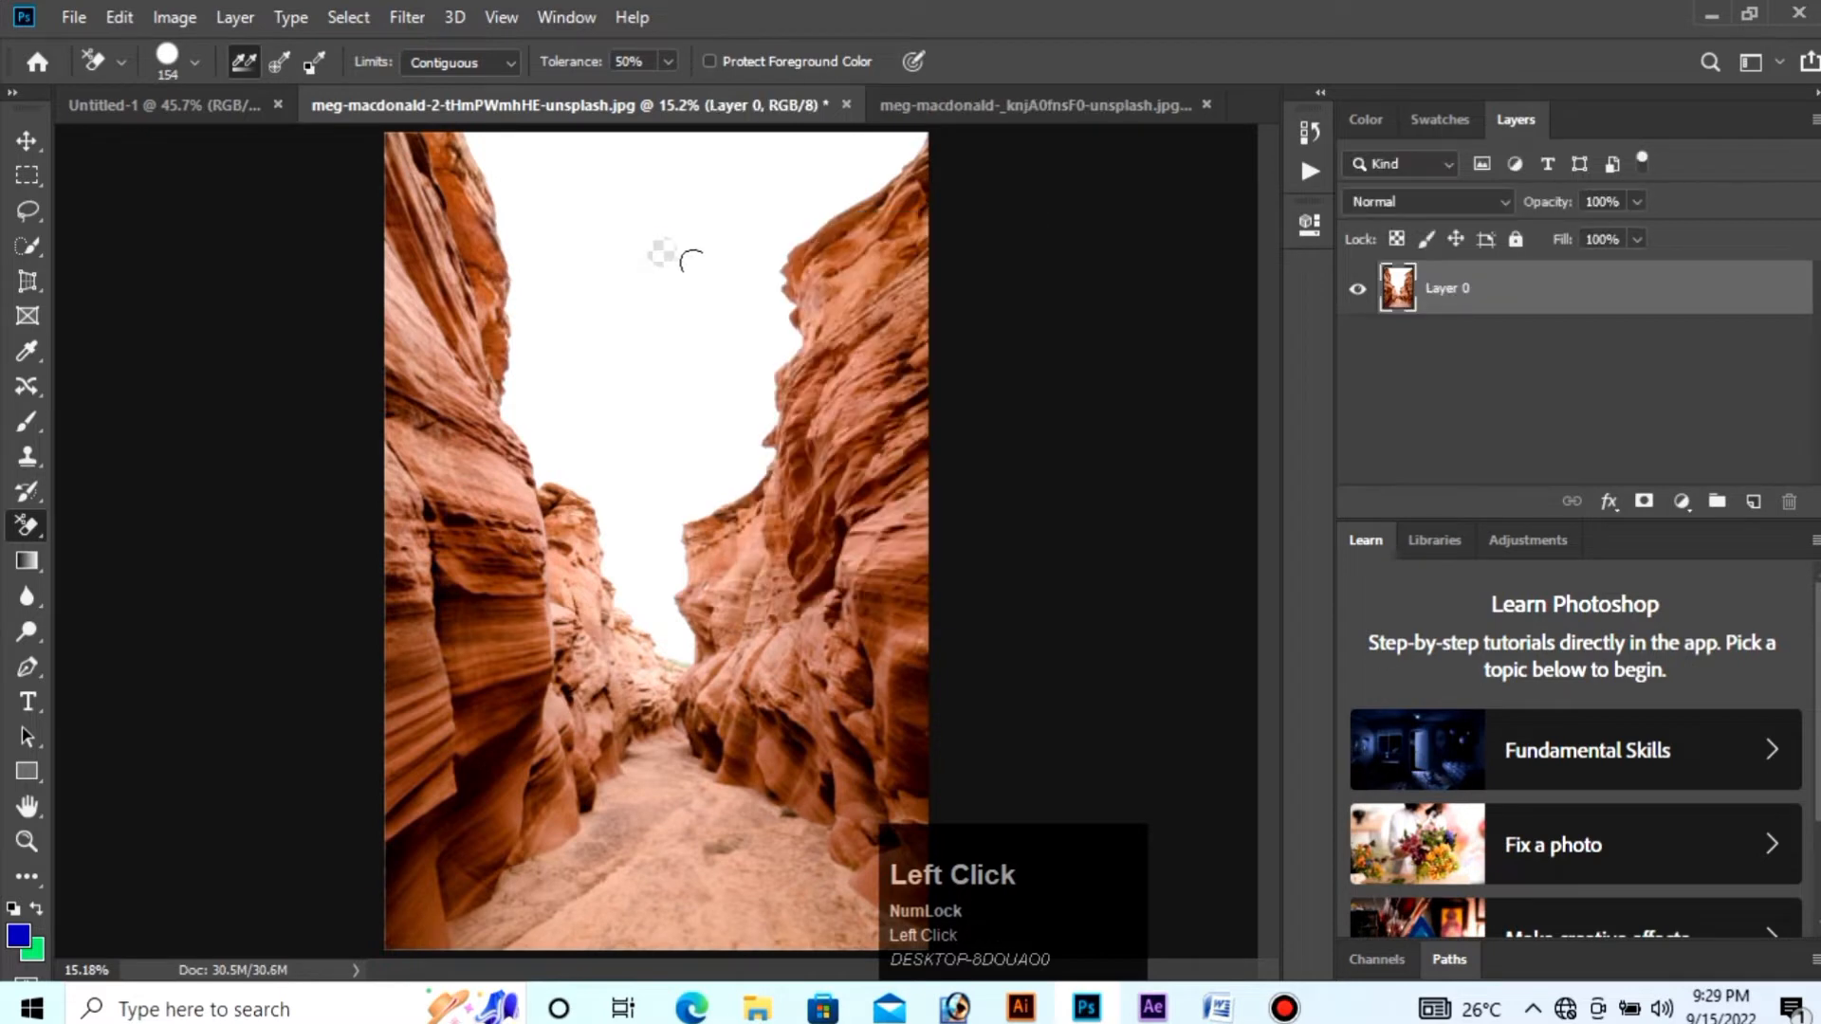
pyautogui.hotkey('ctrl', 'z')
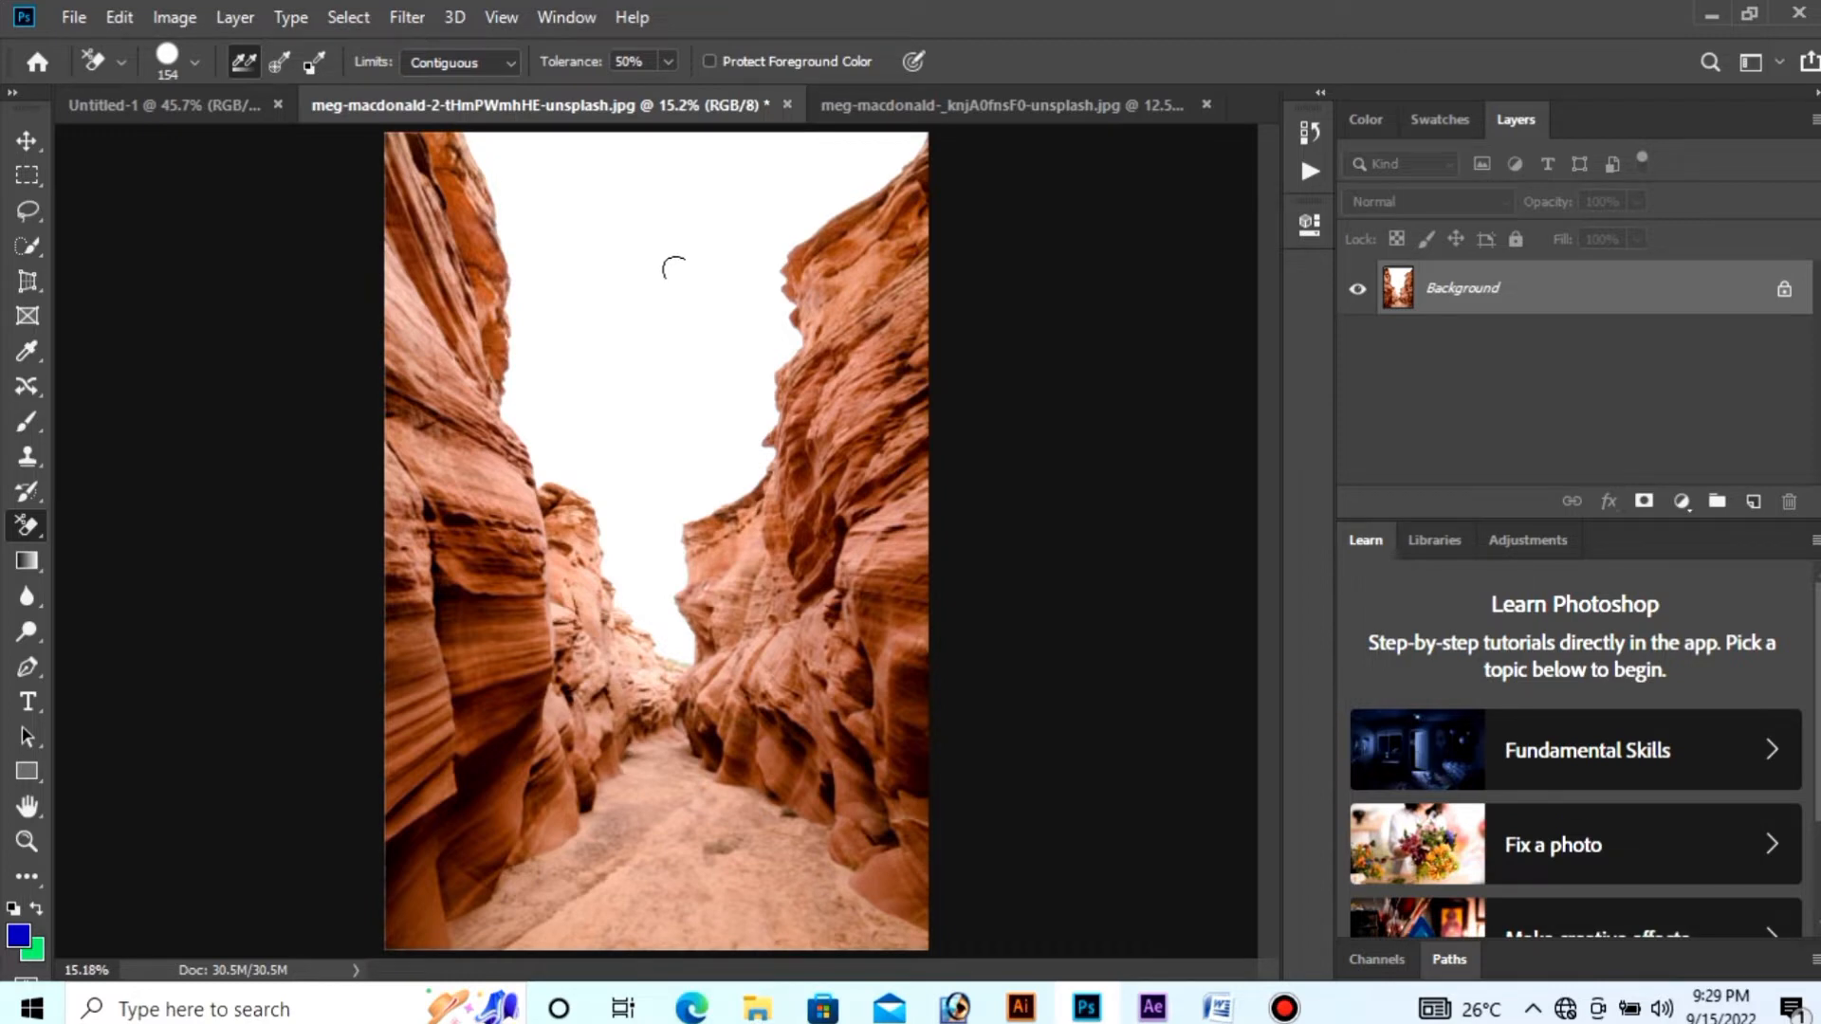
# Step: Enlarge the Background Eraser's brush size to 388 px
pyautogui.rightClick(729, 217)
pyautogui.rightClick(719, 217)
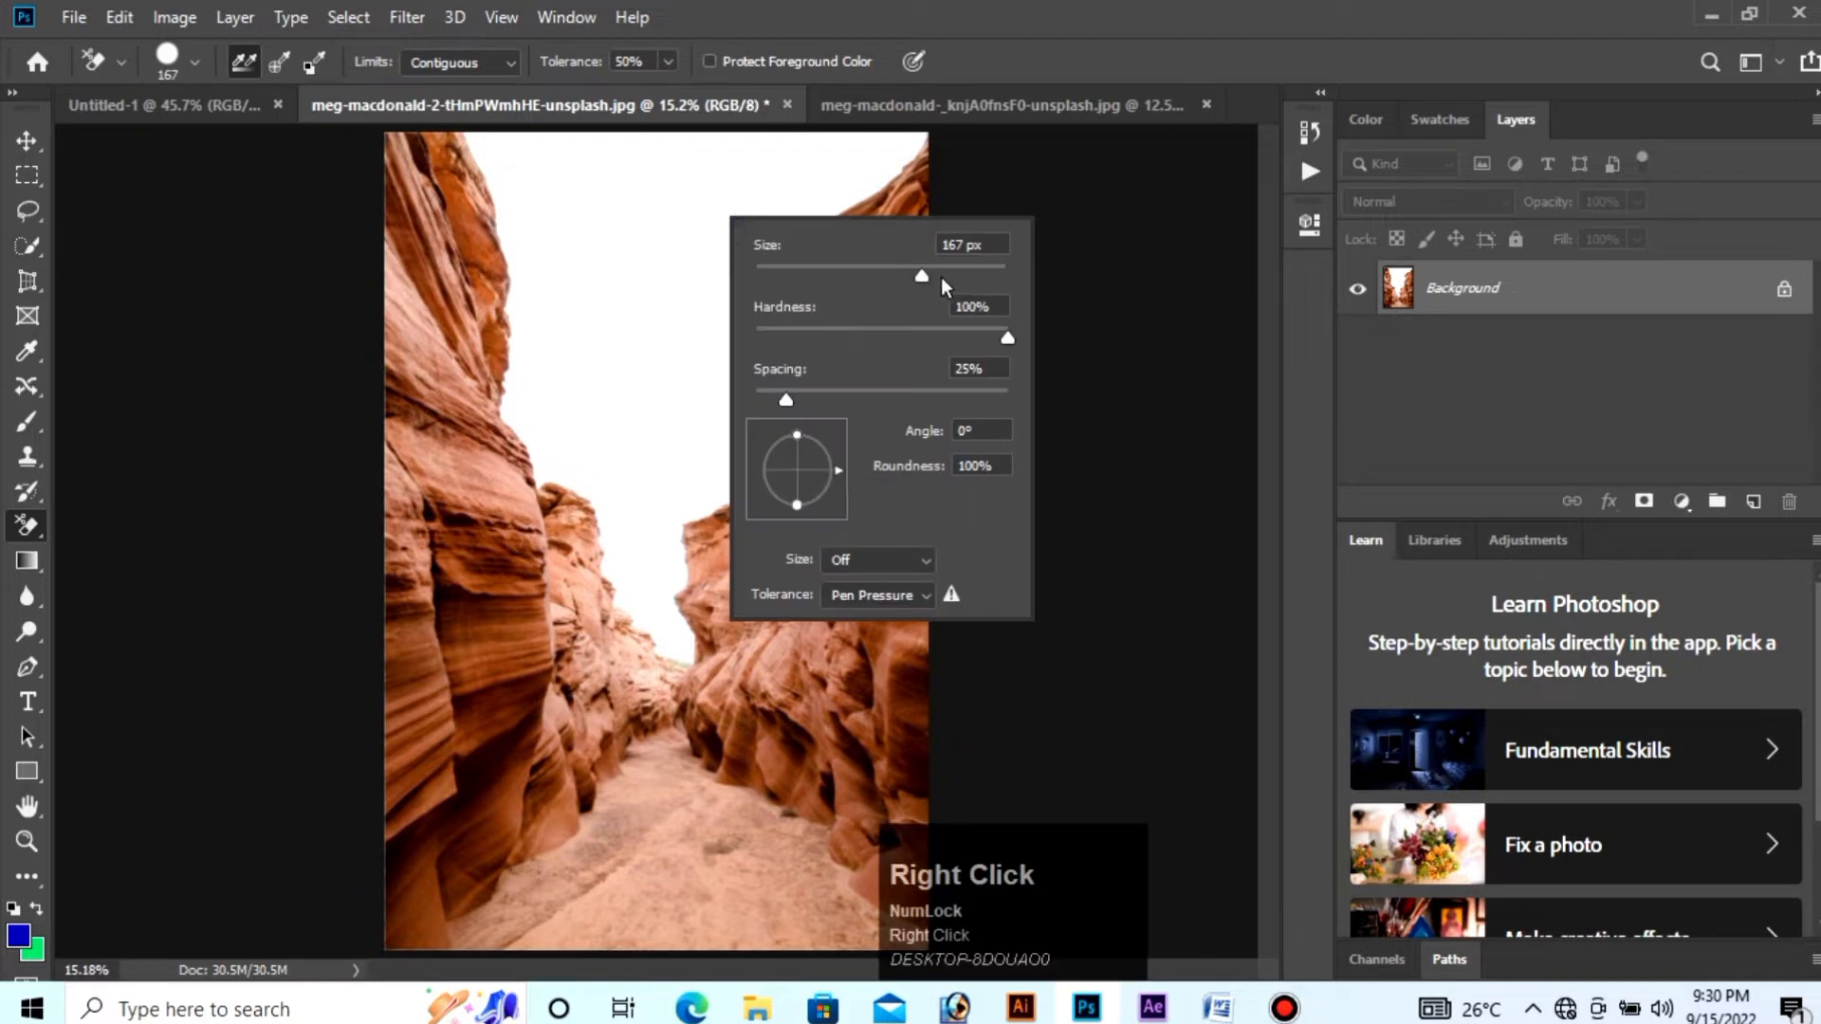
pyautogui.click(938, 275)
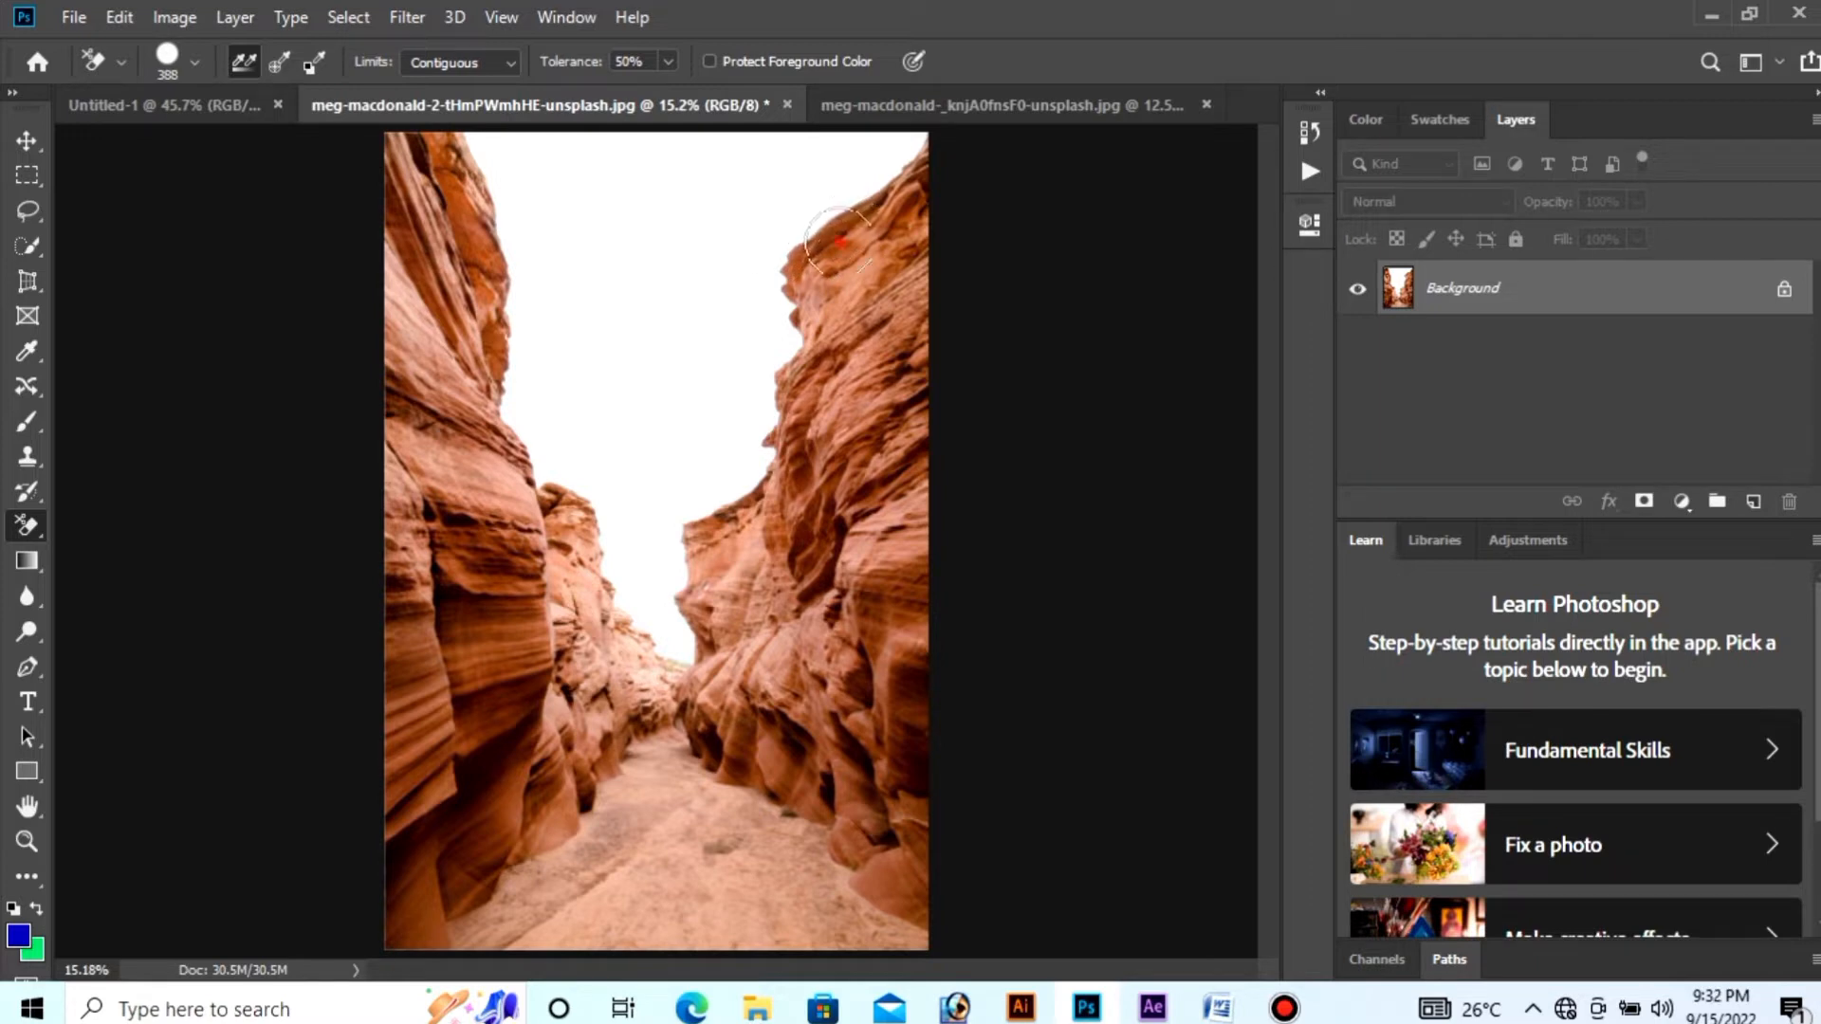
# Step: Try erasing the white sky and the right cliff's edge with continuous sampling, and undo the strokes
pyautogui.click(839, 243)
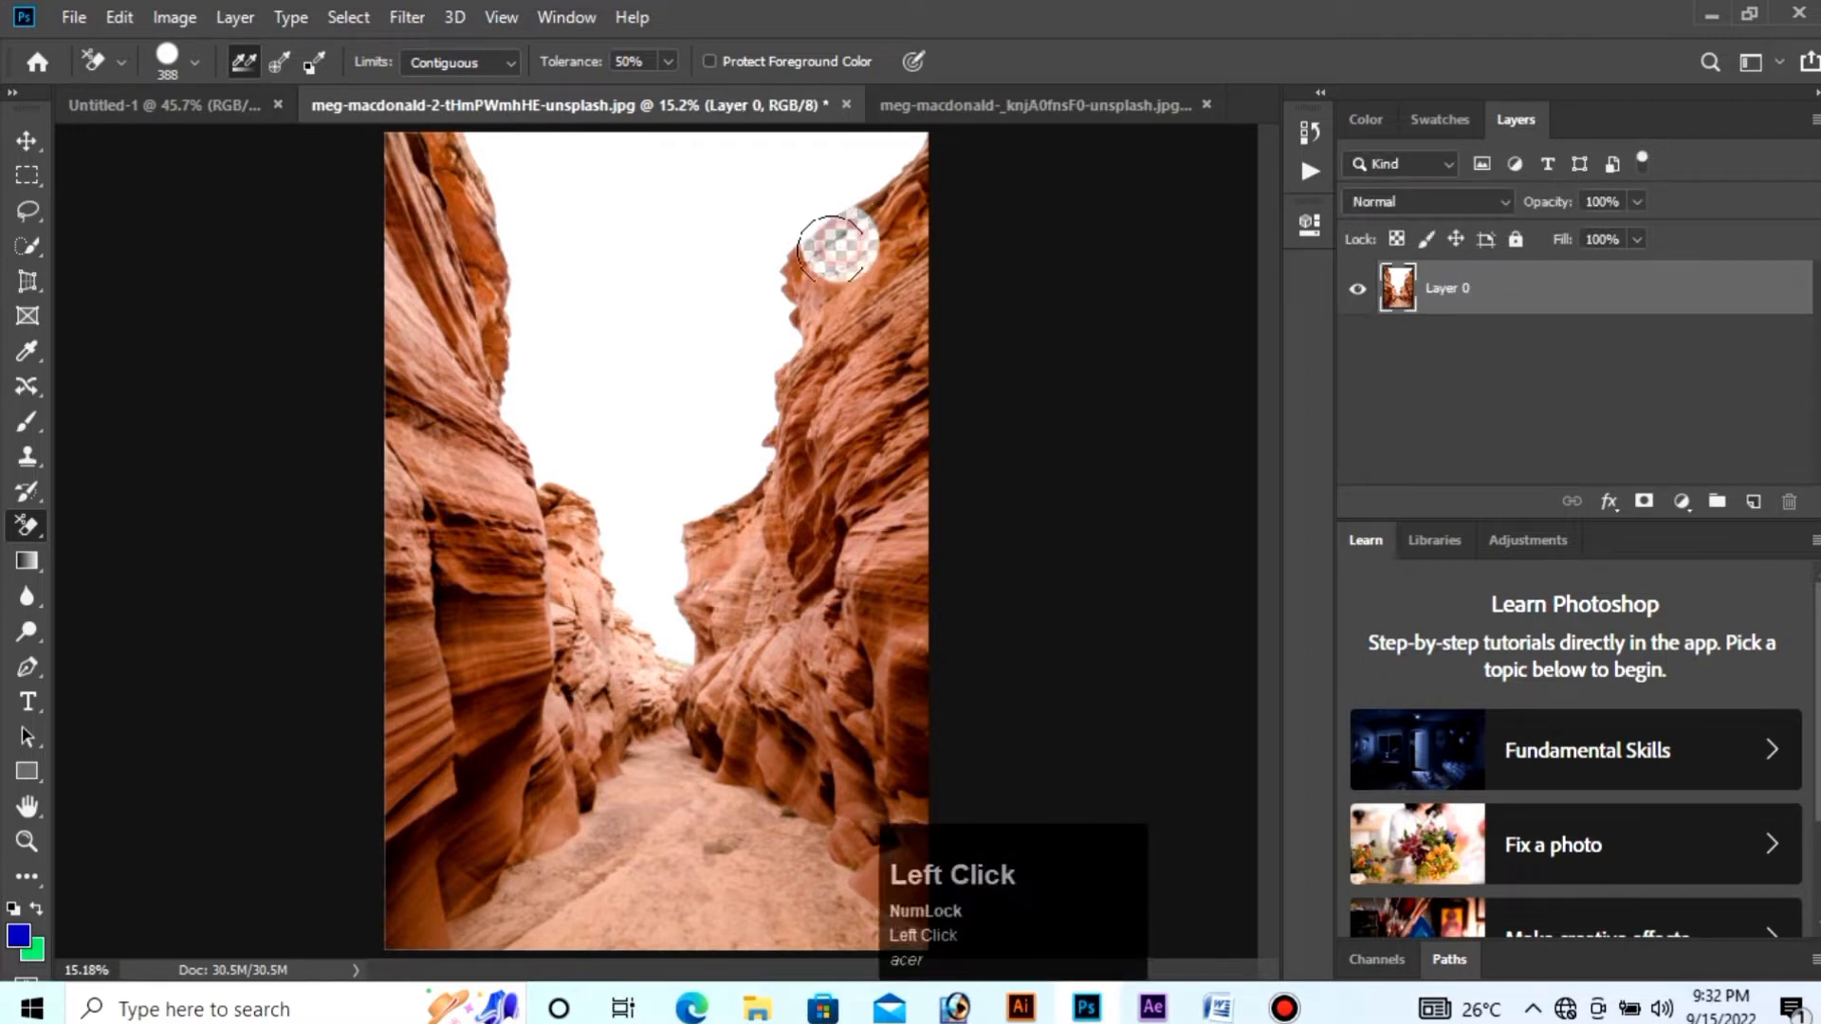
pyautogui.moveTo(833, 249)
pyautogui.mouseDown()
pyautogui.moveTo(811, 285)
pyautogui.moveTo(835, 328)
pyautogui.moveTo(825, 398)
pyautogui.moveTo(785, 365)
pyautogui.moveTo(764, 486)
pyautogui.mouseUp()
pyautogui.moveTo(728, 527)
pyautogui.mouseDown()
pyautogui.moveTo(702, 602)
pyautogui.moveTo(722, 684)
pyautogui.moveTo(872, 304)
pyautogui.mouseUp()
pyautogui.click(680, 230)
pyautogui.moveTo(661, 288)
pyautogui.mouseDown()
pyautogui.moveTo(654, 363)
pyautogui.moveTo(686, 353)
pyautogui.moveTo(698, 332)
pyautogui.moveTo(632, 432)
pyautogui.moveTo(566, 452)
pyautogui.moveTo(521, 375)
pyautogui.moveTo(524, 256)
pyautogui.moveTo(489, 144)
pyautogui.moveTo(530, 419)
pyautogui.moveTo(656, 629)
pyautogui.moveTo(653, 454)
pyautogui.moveTo(675, 450)
pyautogui.moveTo(679, 563)
pyautogui.moveTo(734, 449)
pyautogui.moveTo(729, 491)
pyautogui.moveTo(714, 389)
pyautogui.moveTo(767, 349)
pyautogui.moveTo(775, 271)
pyautogui.moveTo(721, 331)
pyautogui.moveTo(739, 220)
pyautogui.moveTo(681, 324)
pyautogui.moveTo(600, 388)
pyautogui.moveTo(571, 287)
pyautogui.moveTo(572, 316)
pyautogui.moveTo(592, 310)
pyautogui.moveTo(610, 237)
pyautogui.moveTo(633, 314)
pyautogui.moveTo(811, 294)
pyautogui.mouseUp()
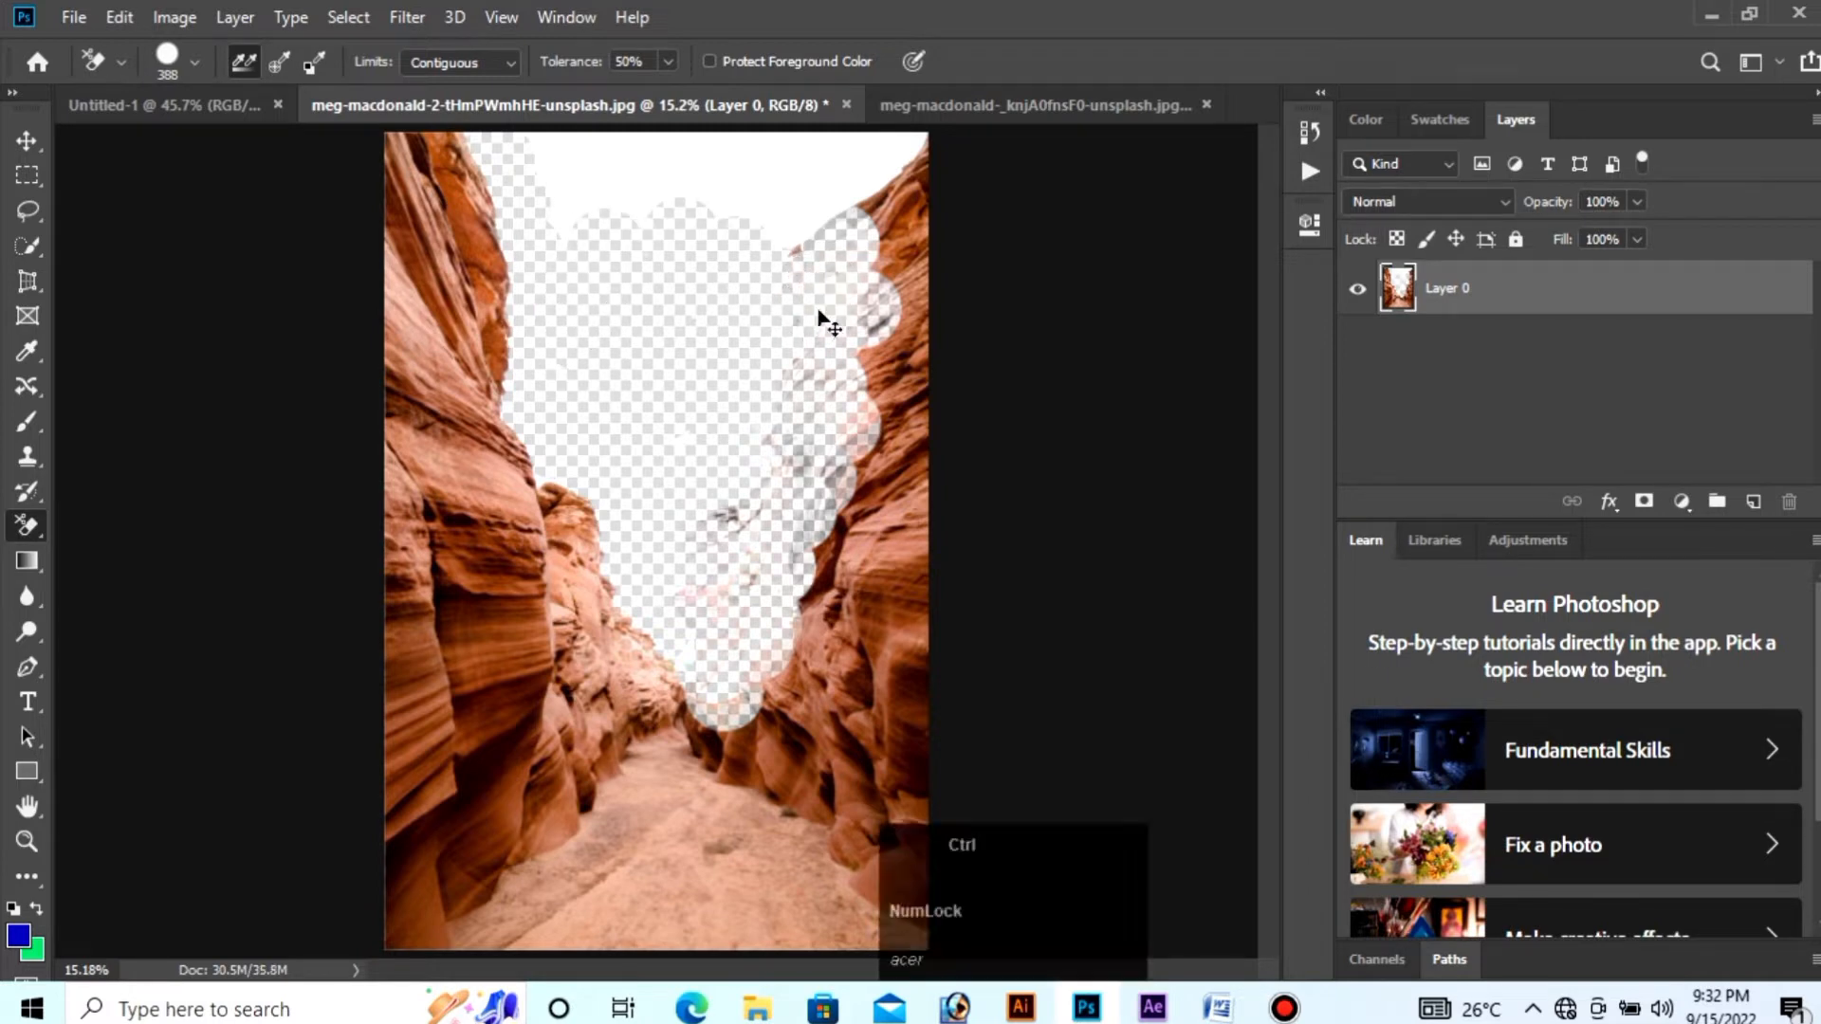
pyautogui.hotkey('ctrl', 'z')
pyautogui.hotkey('ctrl', 'z')
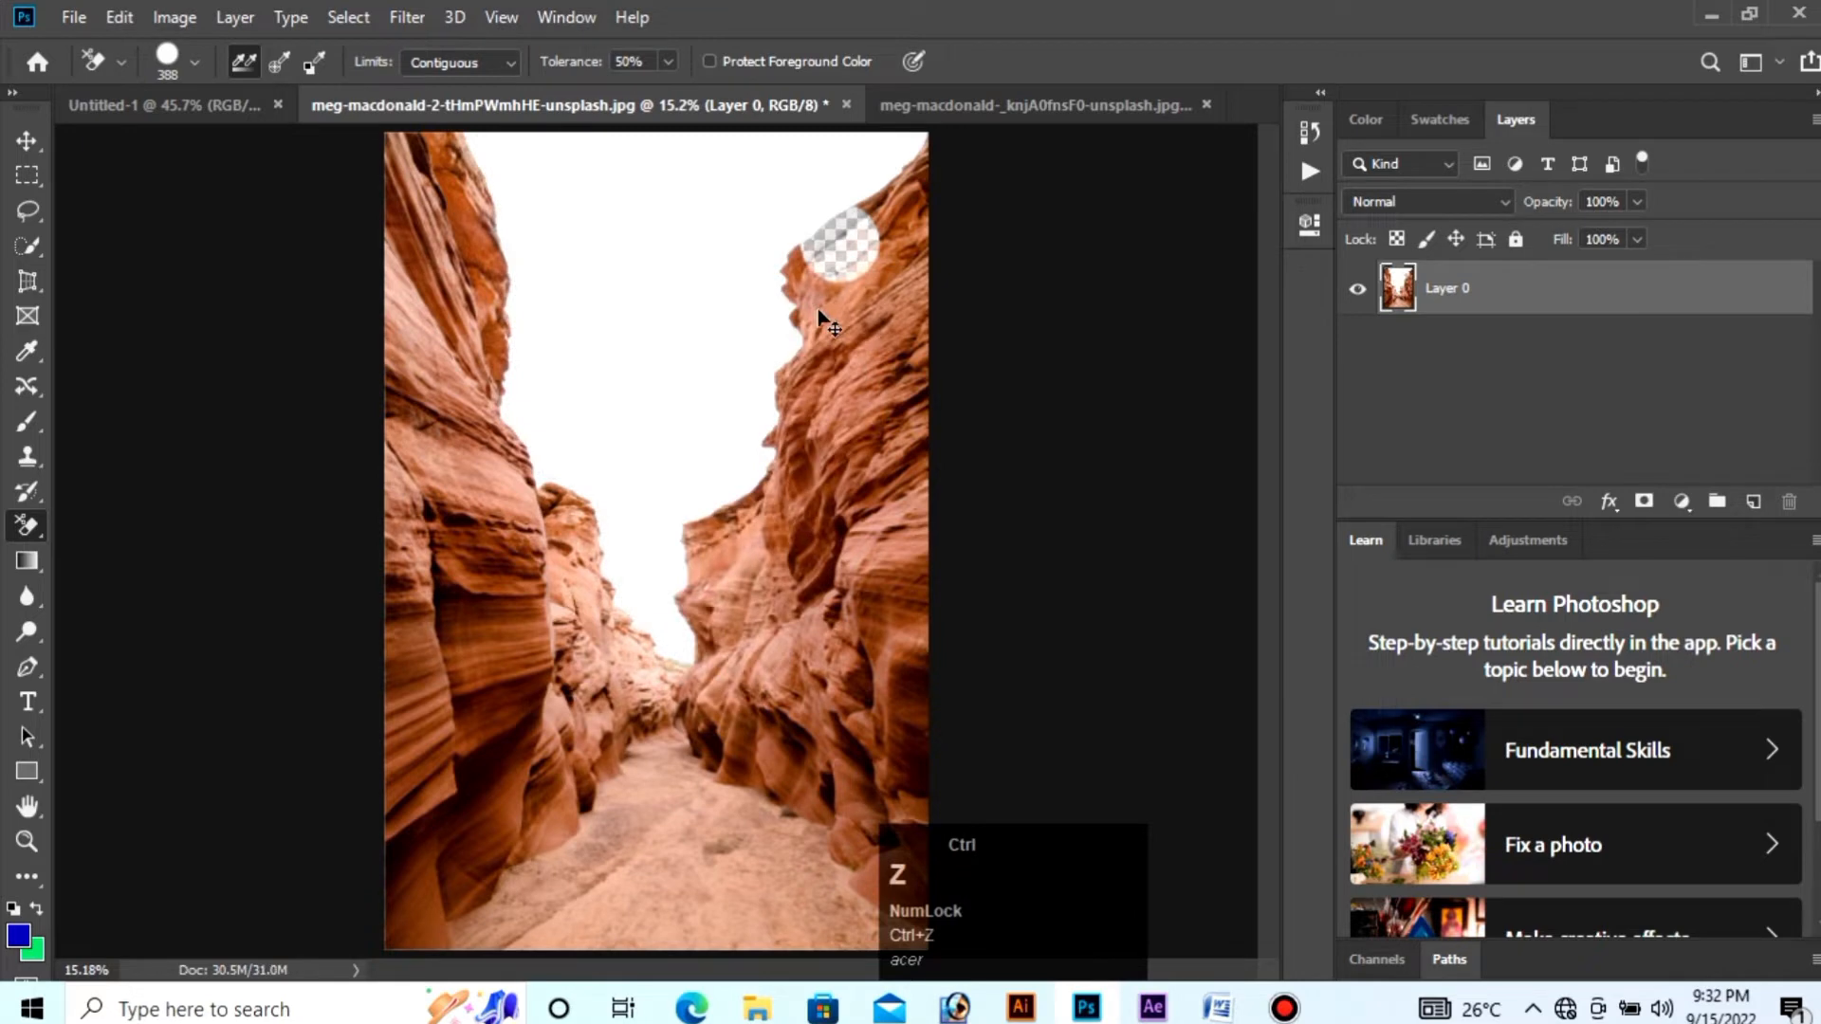
pyautogui.hotkey('ctrl', 'z')
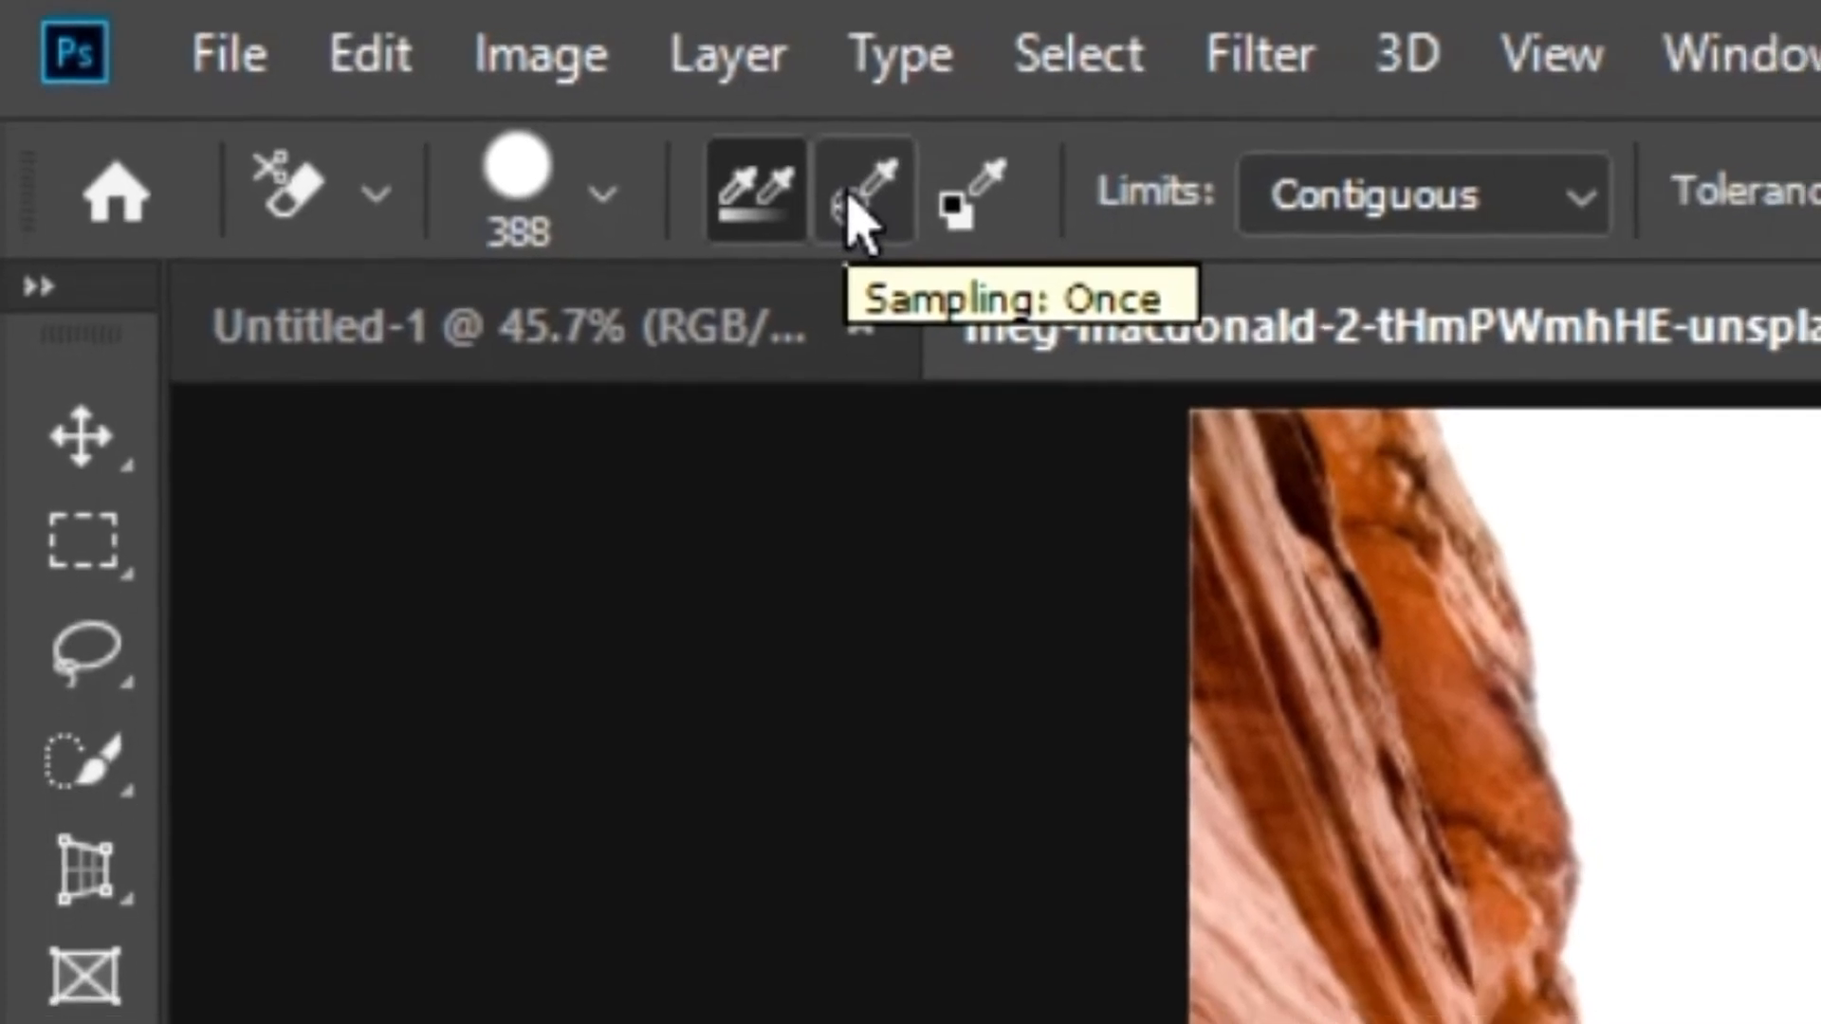
# Step: Set the Background Eraser's sampling to Once and erase all the white sky between the canyon walls
pyautogui.click(849, 194)
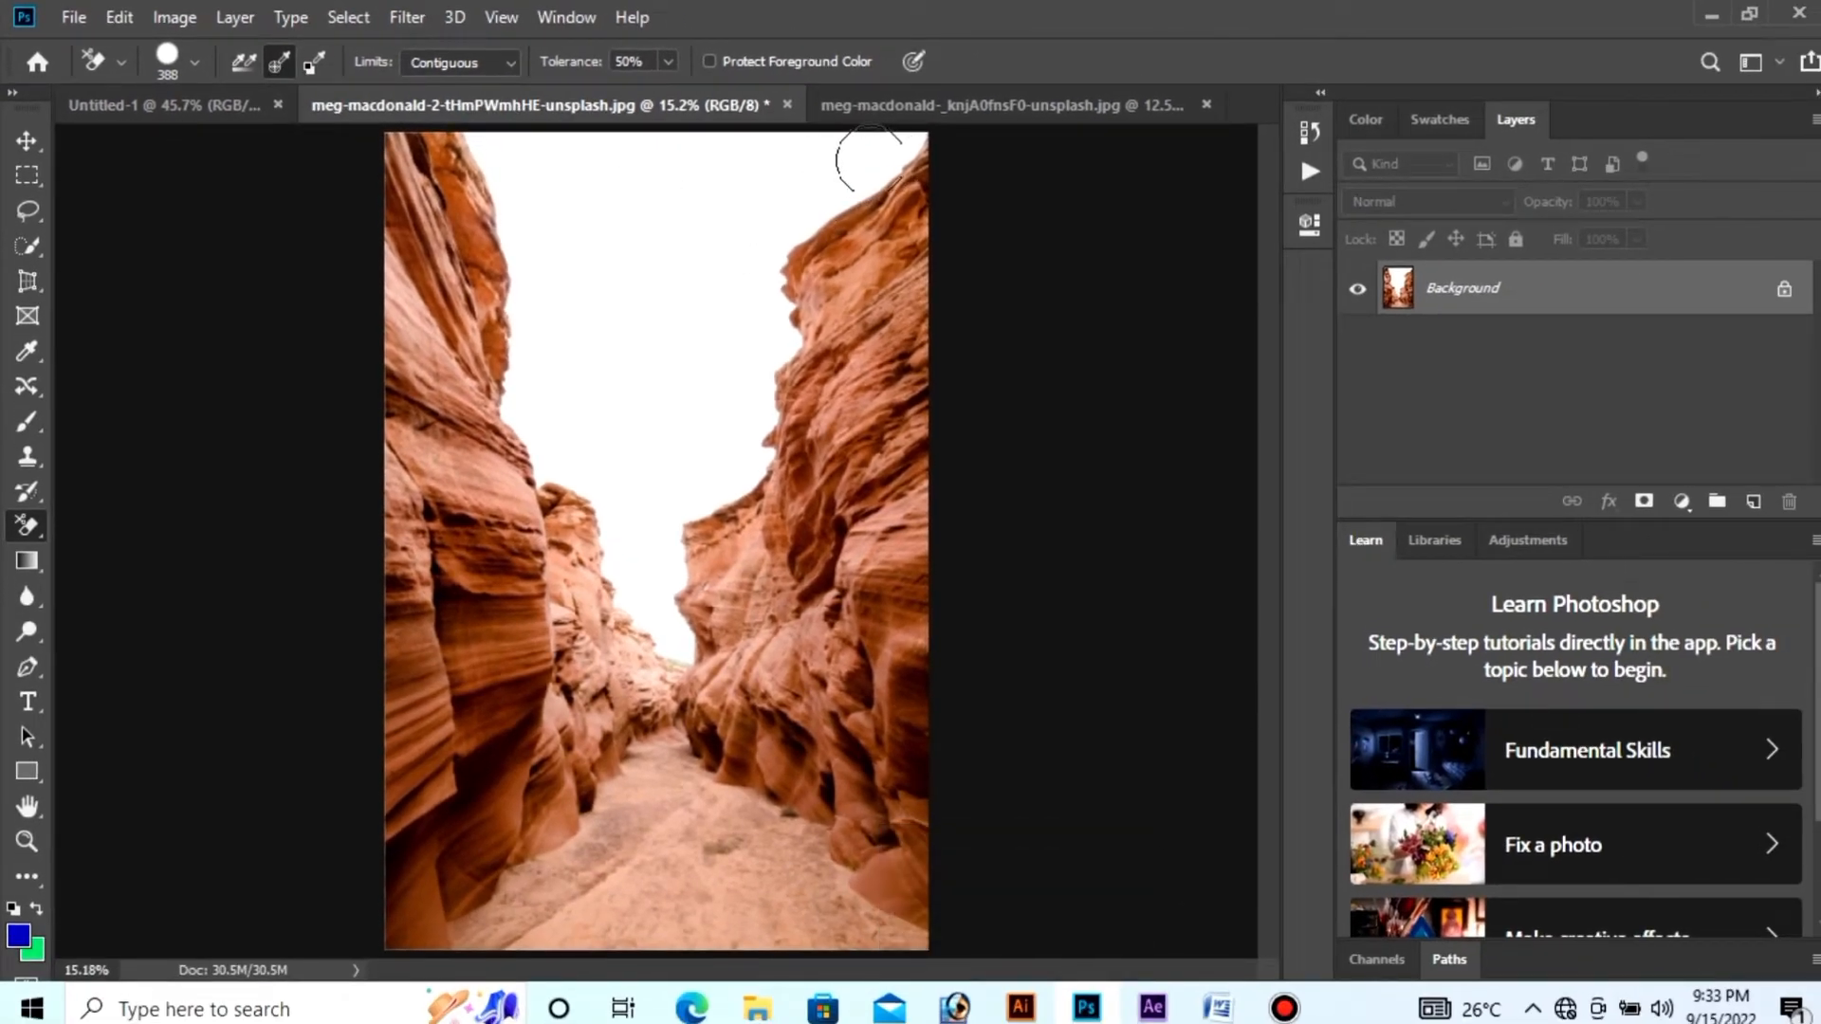
pyautogui.click(871, 167)
pyautogui.moveTo(872, 167)
pyautogui.mouseDown()
pyautogui.moveTo(799, 201)
pyautogui.moveTo(756, 256)
pyautogui.moveTo(773, 325)
pyautogui.moveTo(847, 370)
pyautogui.mouseUp()
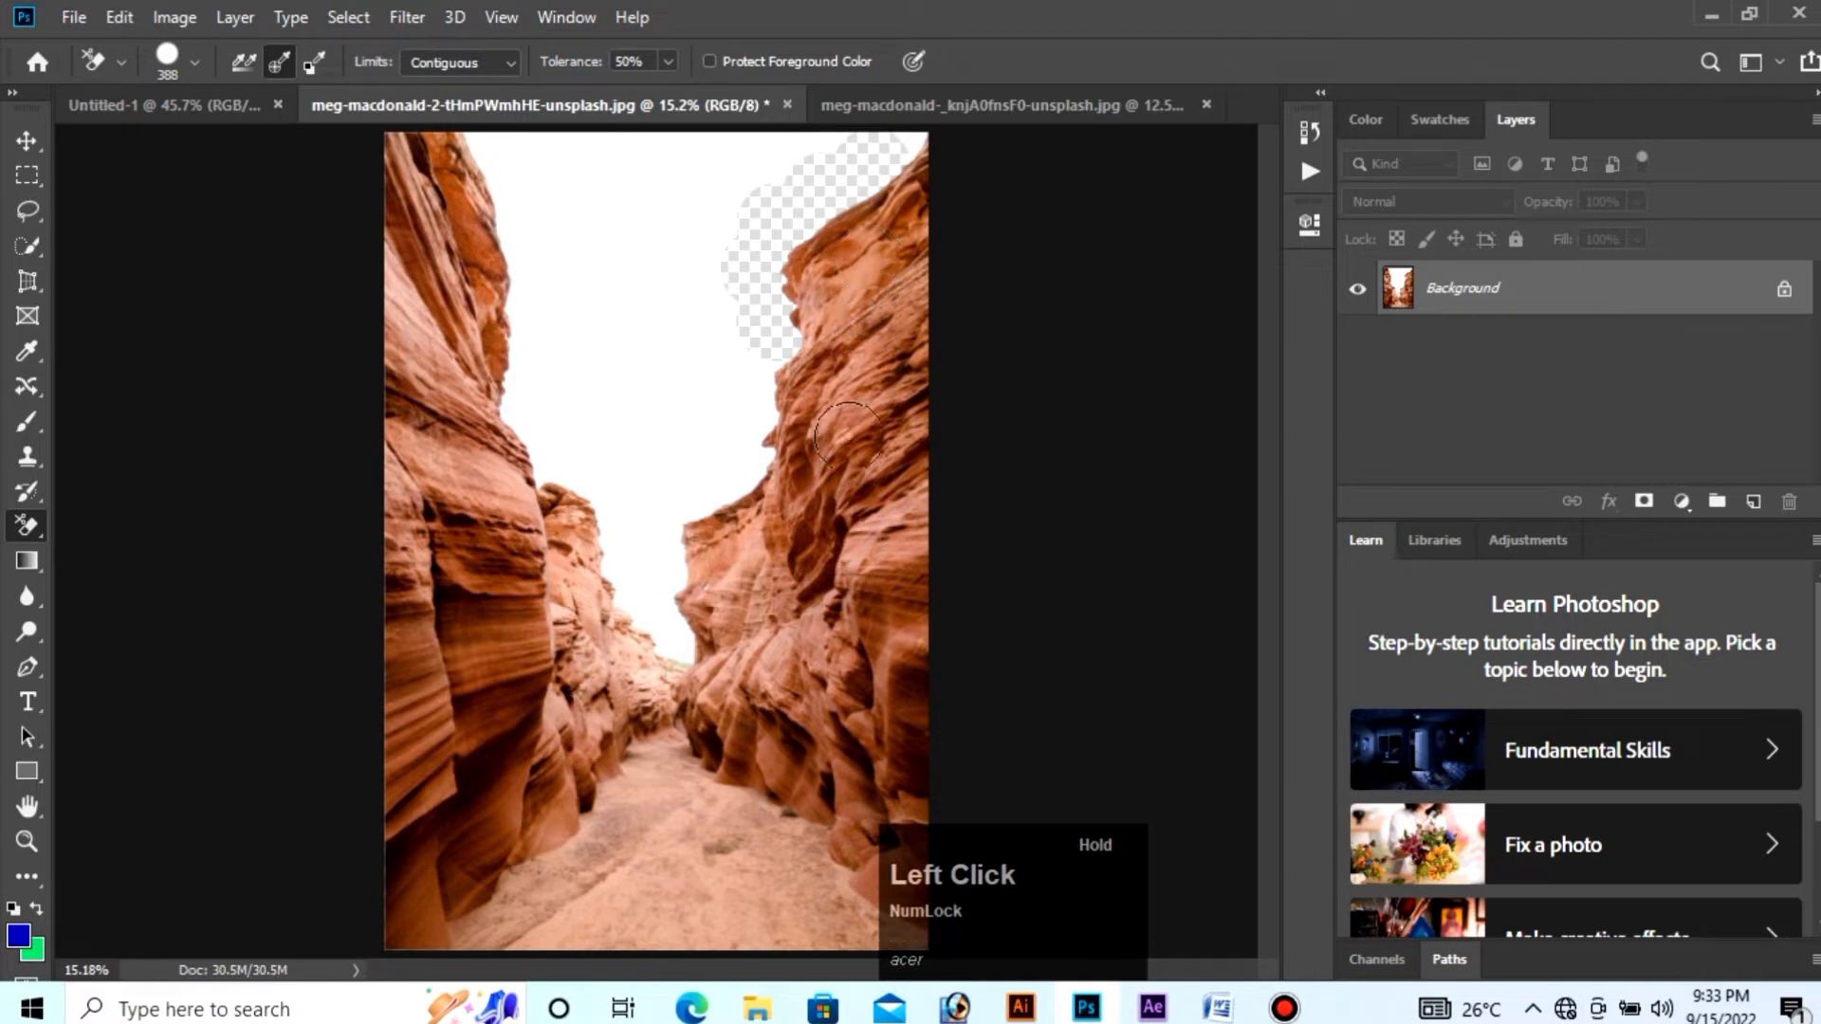
pyautogui.moveTo(833, 367)
pyautogui.mouseDown()
pyautogui.moveTo(760, 362)
pyautogui.moveTo(735, 474)
pyautogui.moveTo(671, 519)
pyautogui.moveTo(683, 655)
pyautogui.moveTo(620, 569)
pyautogui.moveTo(583, 468)
pyautogui.moveTo(548, 486)
pyautogui.moveTo(531, 465)
pyautogui.moveTo(468, 151)
pyautogui.moveTo(528, 269)
pyautogui.moveTo(477, 142)
pyautogui.moveTo(819, 155)
pyautogui.moveTo(662, 474)
pyautogui.moveTo(571, 405)
pyautogui.moveTo(572, 251)
pyautogui.moveTo(554, 226)
pyautogui.moveTo(731, 214)
pyautogui.moveTo(661, 422)
pyautogui.moveTo(628, 338)
pyautogui.moveTo(632, 253)
pyautogui.moveTo(585, 325)
pyautogui.mouseUp()
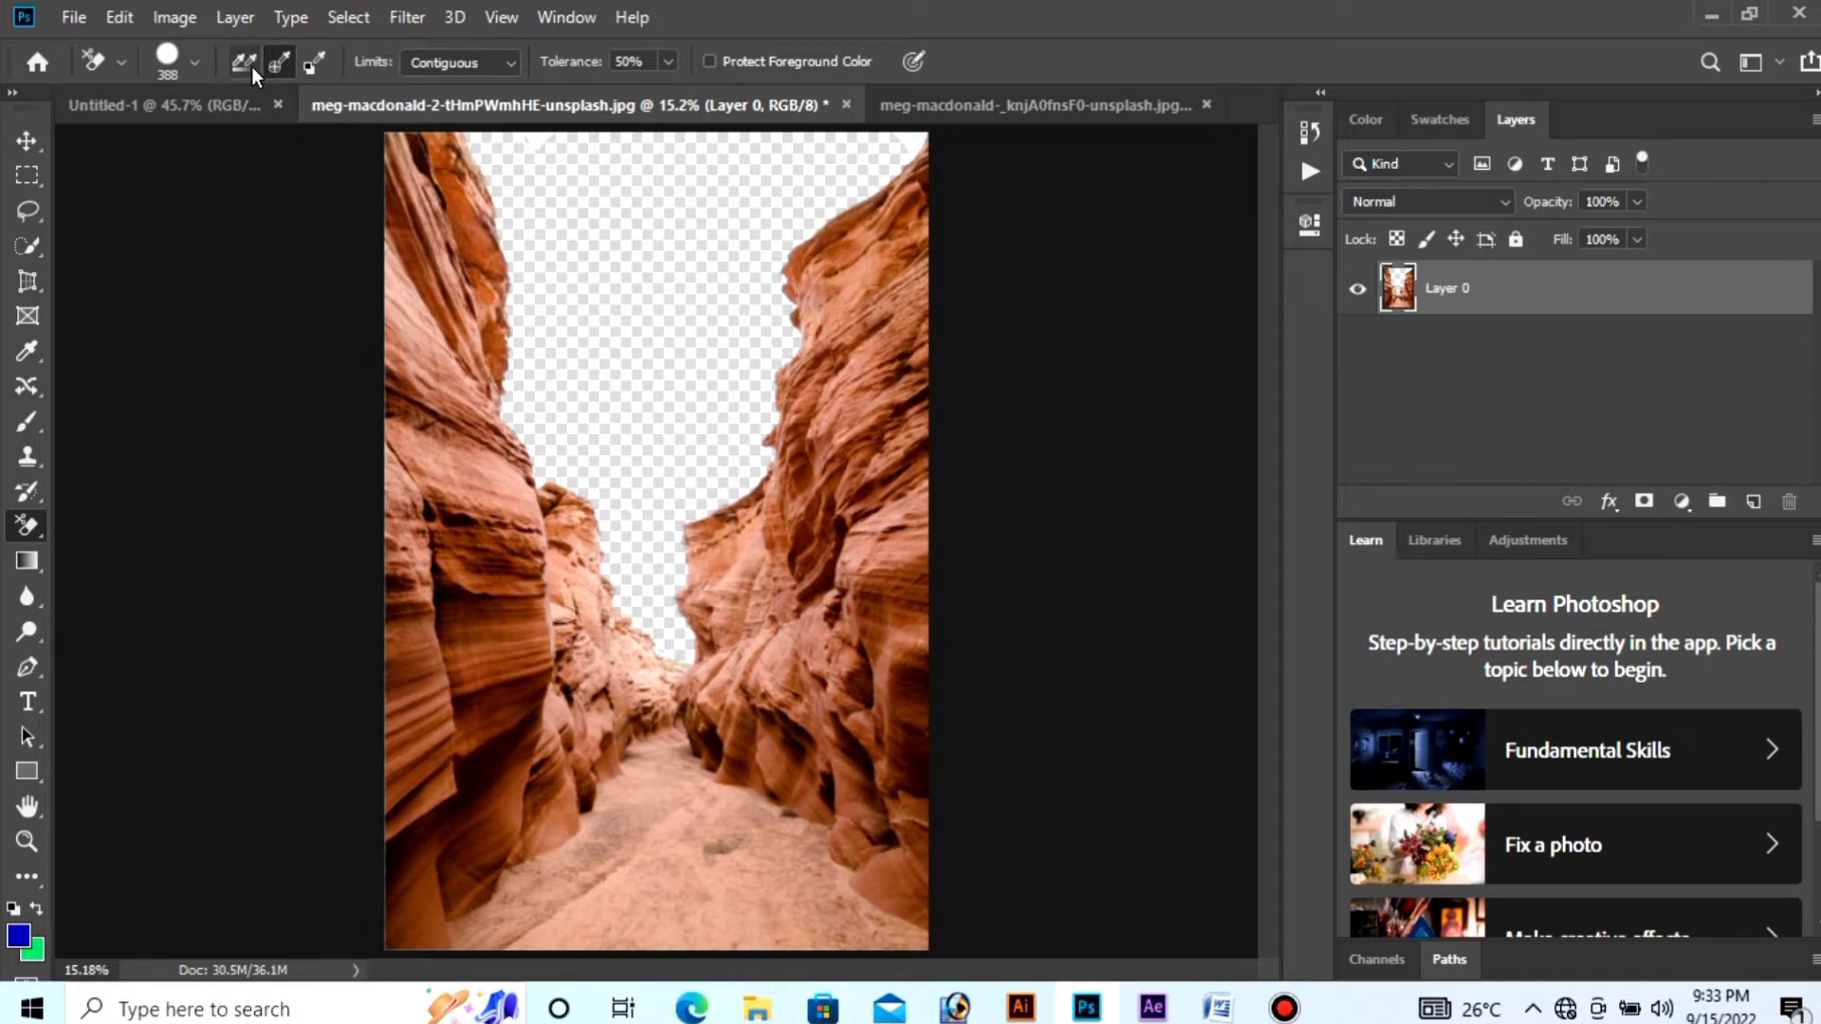
# Step: Add a new layer beneath the canyon layer filled with the blue foreground colour, and erase the leftover white sky patches on the canyon layer
pyautogui.click(1751, 504)
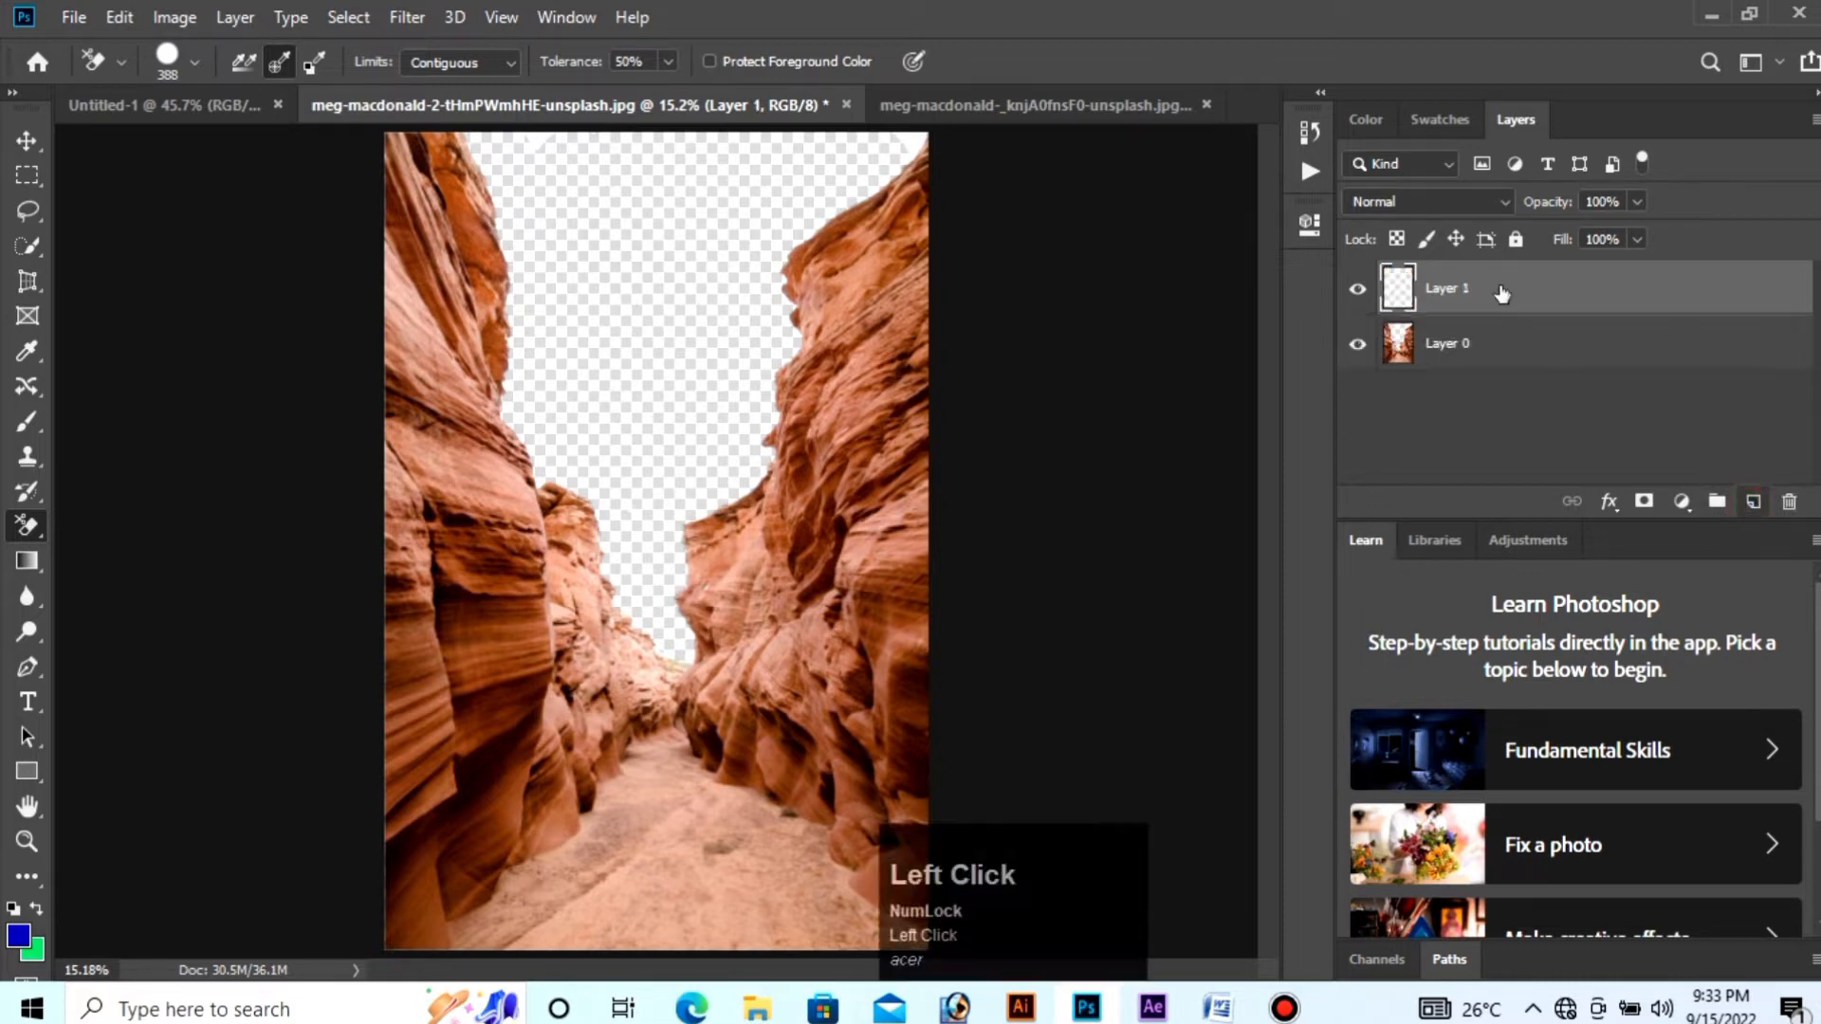
pyautogui.moveTo(1444, 284); pyautogui.dragTo(1399, 349)
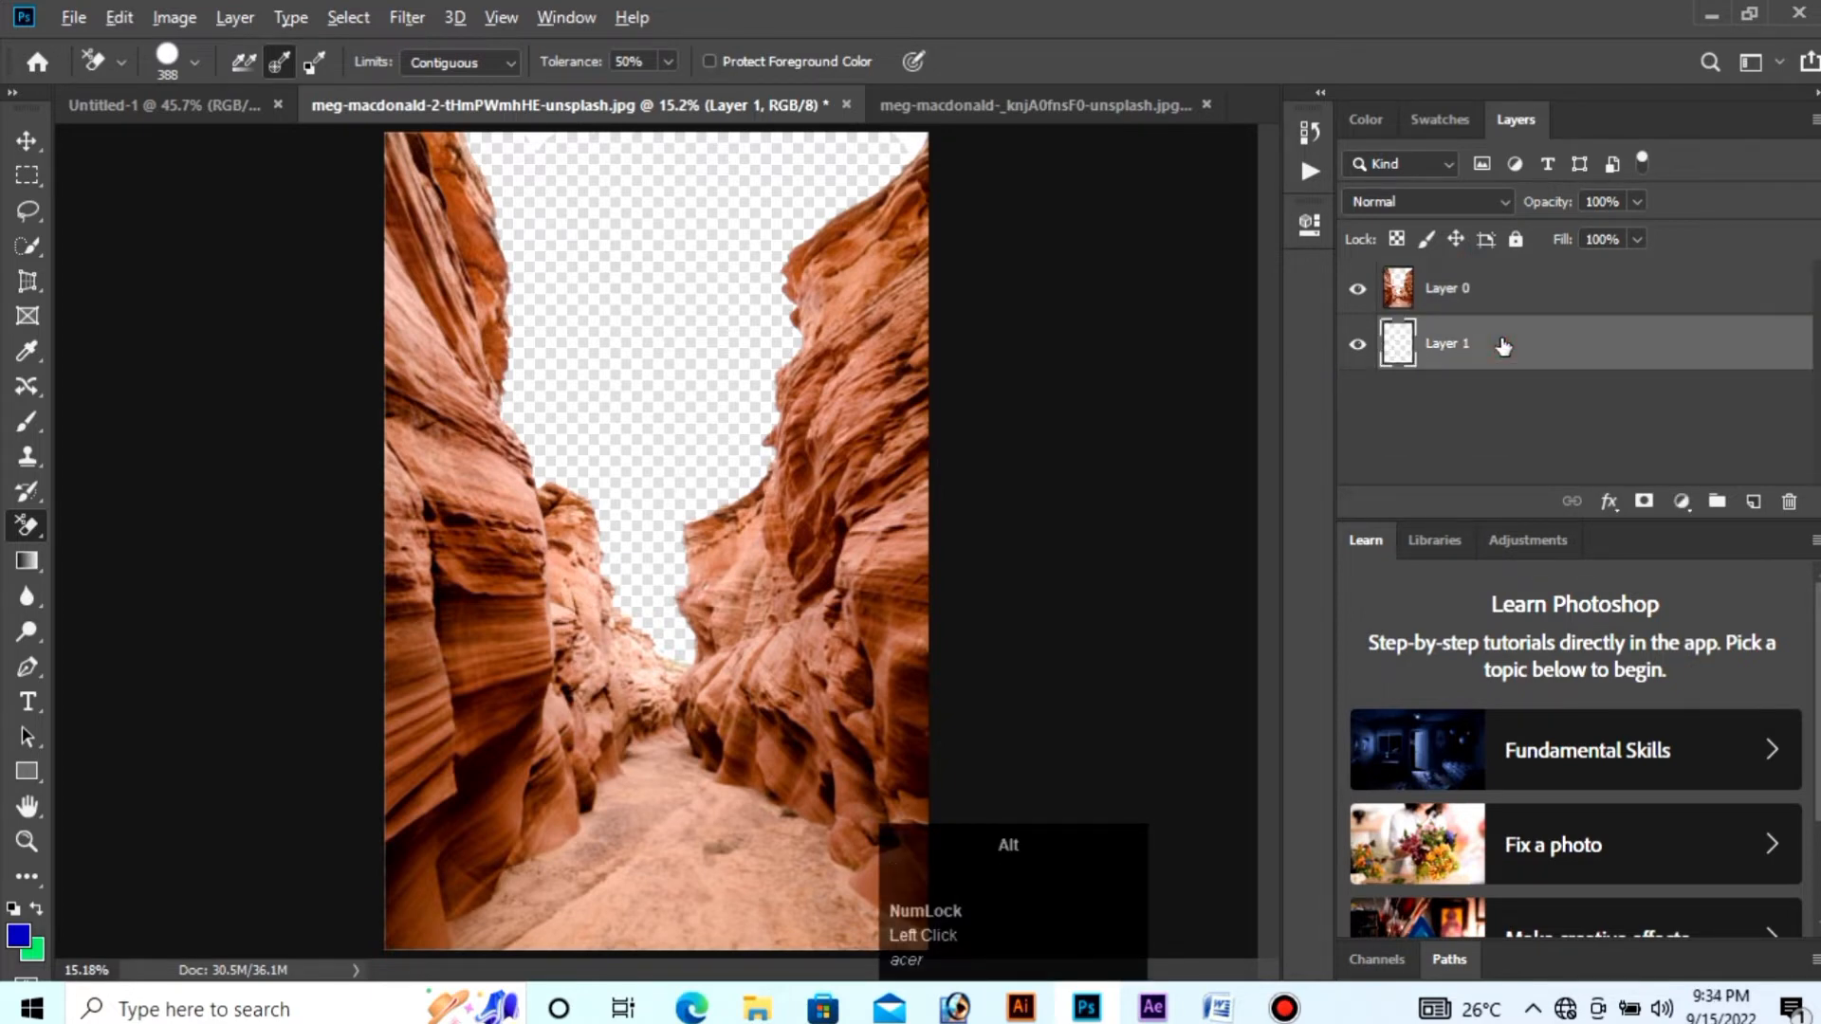
pyautogui.hotkey('alt', 'BackSpace')
pyautogui.scroll(-1, 699, 297)
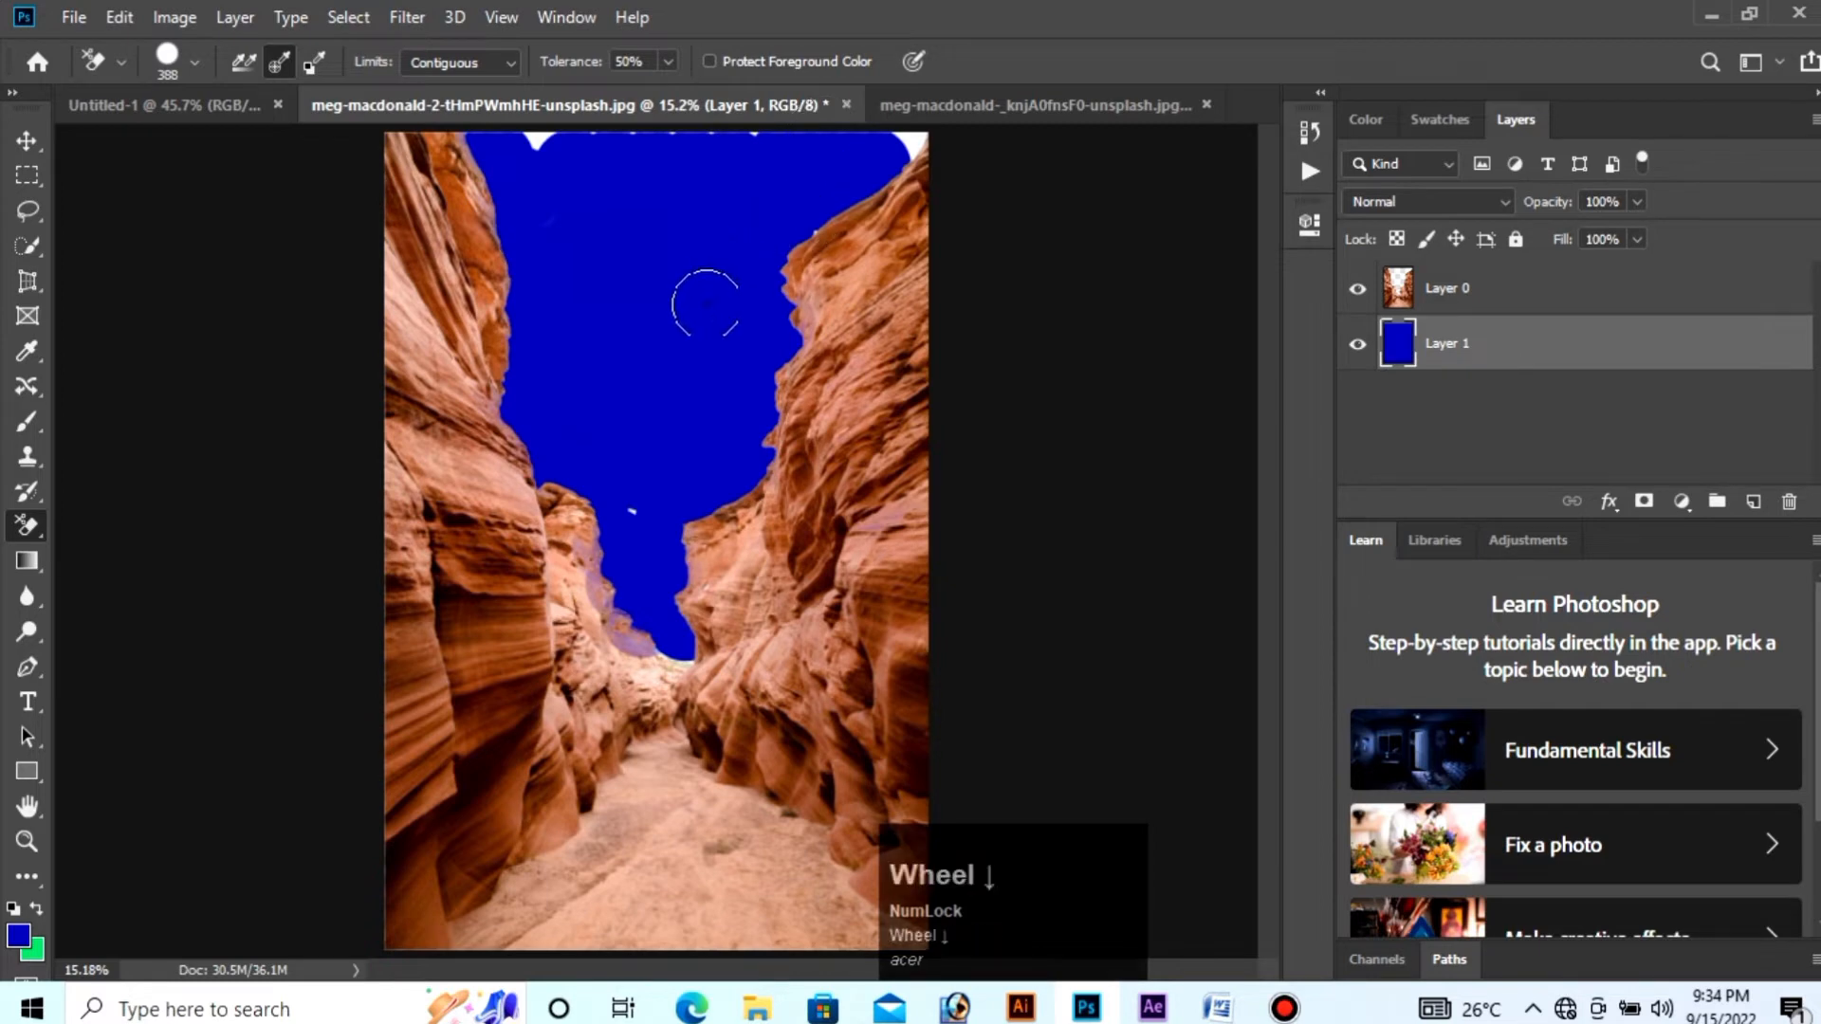
pyautogui.keyDown('ctrl'); pyautogui.click(868, 156); pyautogui.keyUp('ctrl')
pyautogui.moveTo(912, 145)
pyautogui.mouseDown()
pyautogui.moveTo(537, 123)
pyautogui.moveTo(633, 511)
pyautogui.mouseUp()
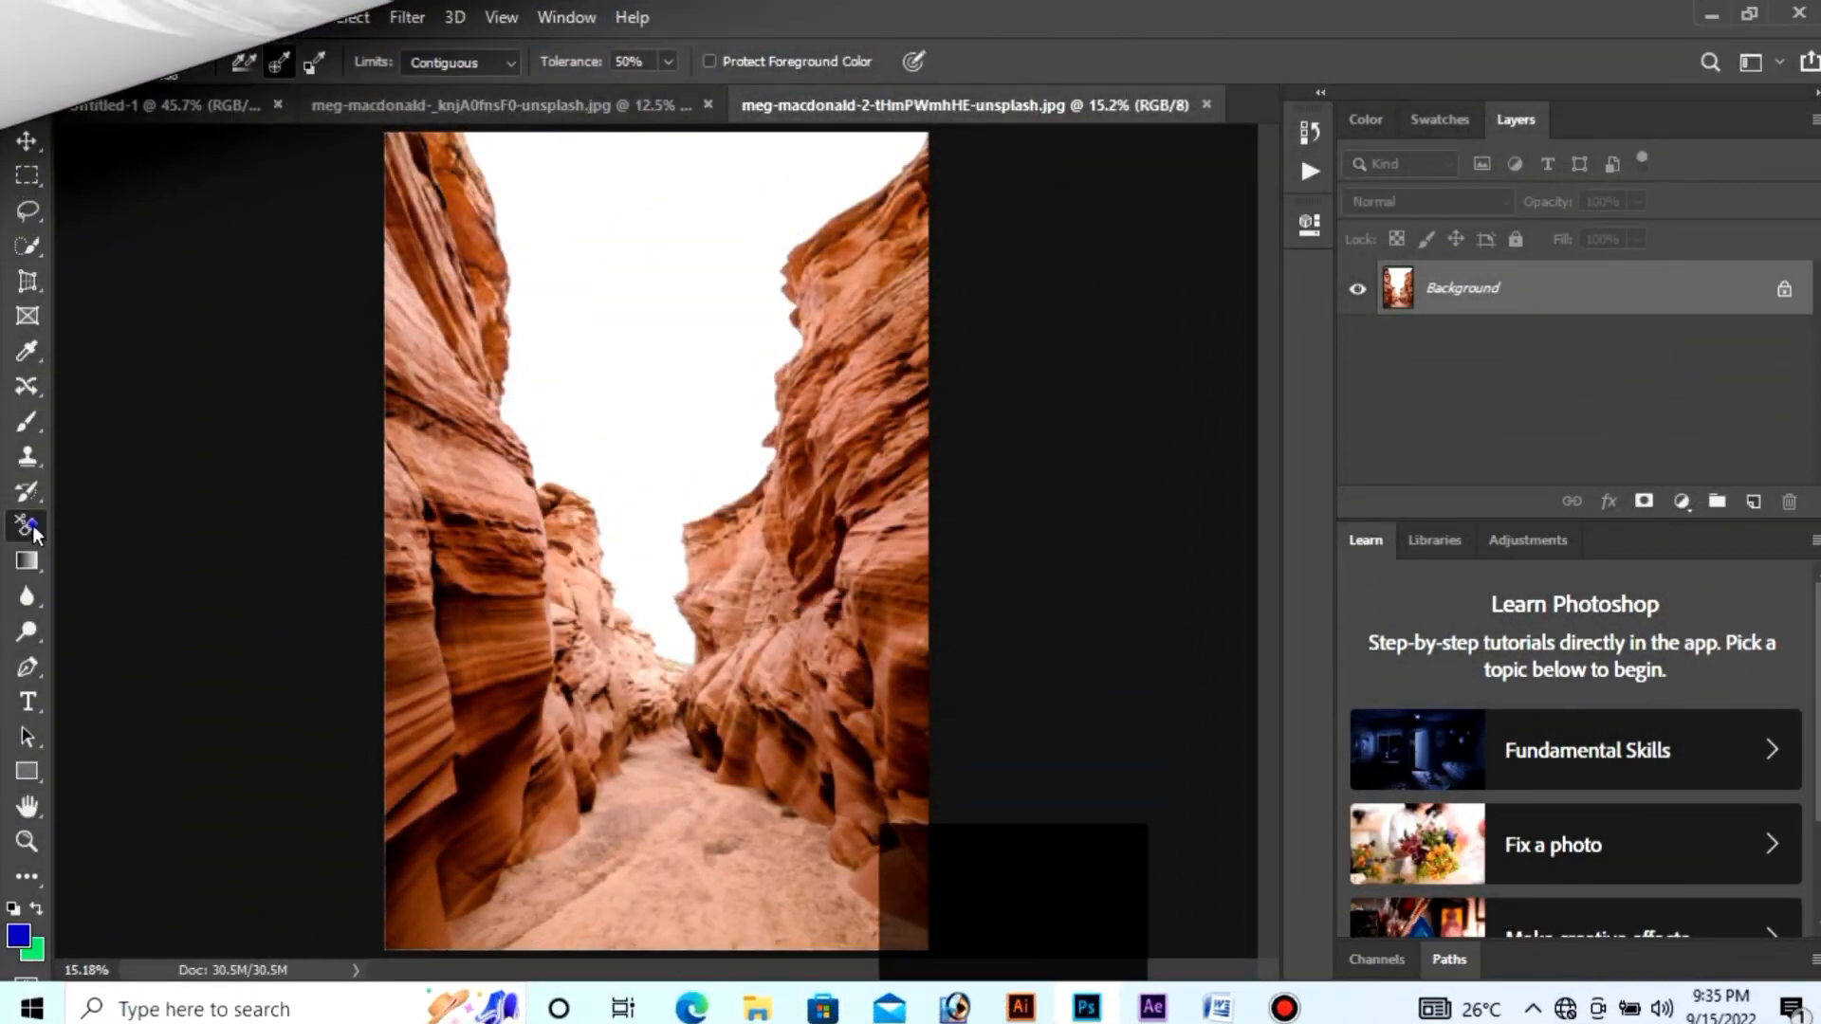
# Step: In the fresh canyon photo, switch to the Magic Eraser tool and convert the locked Background into a regular layer named Layer 0
pyautogui.rightClick(29, 525)
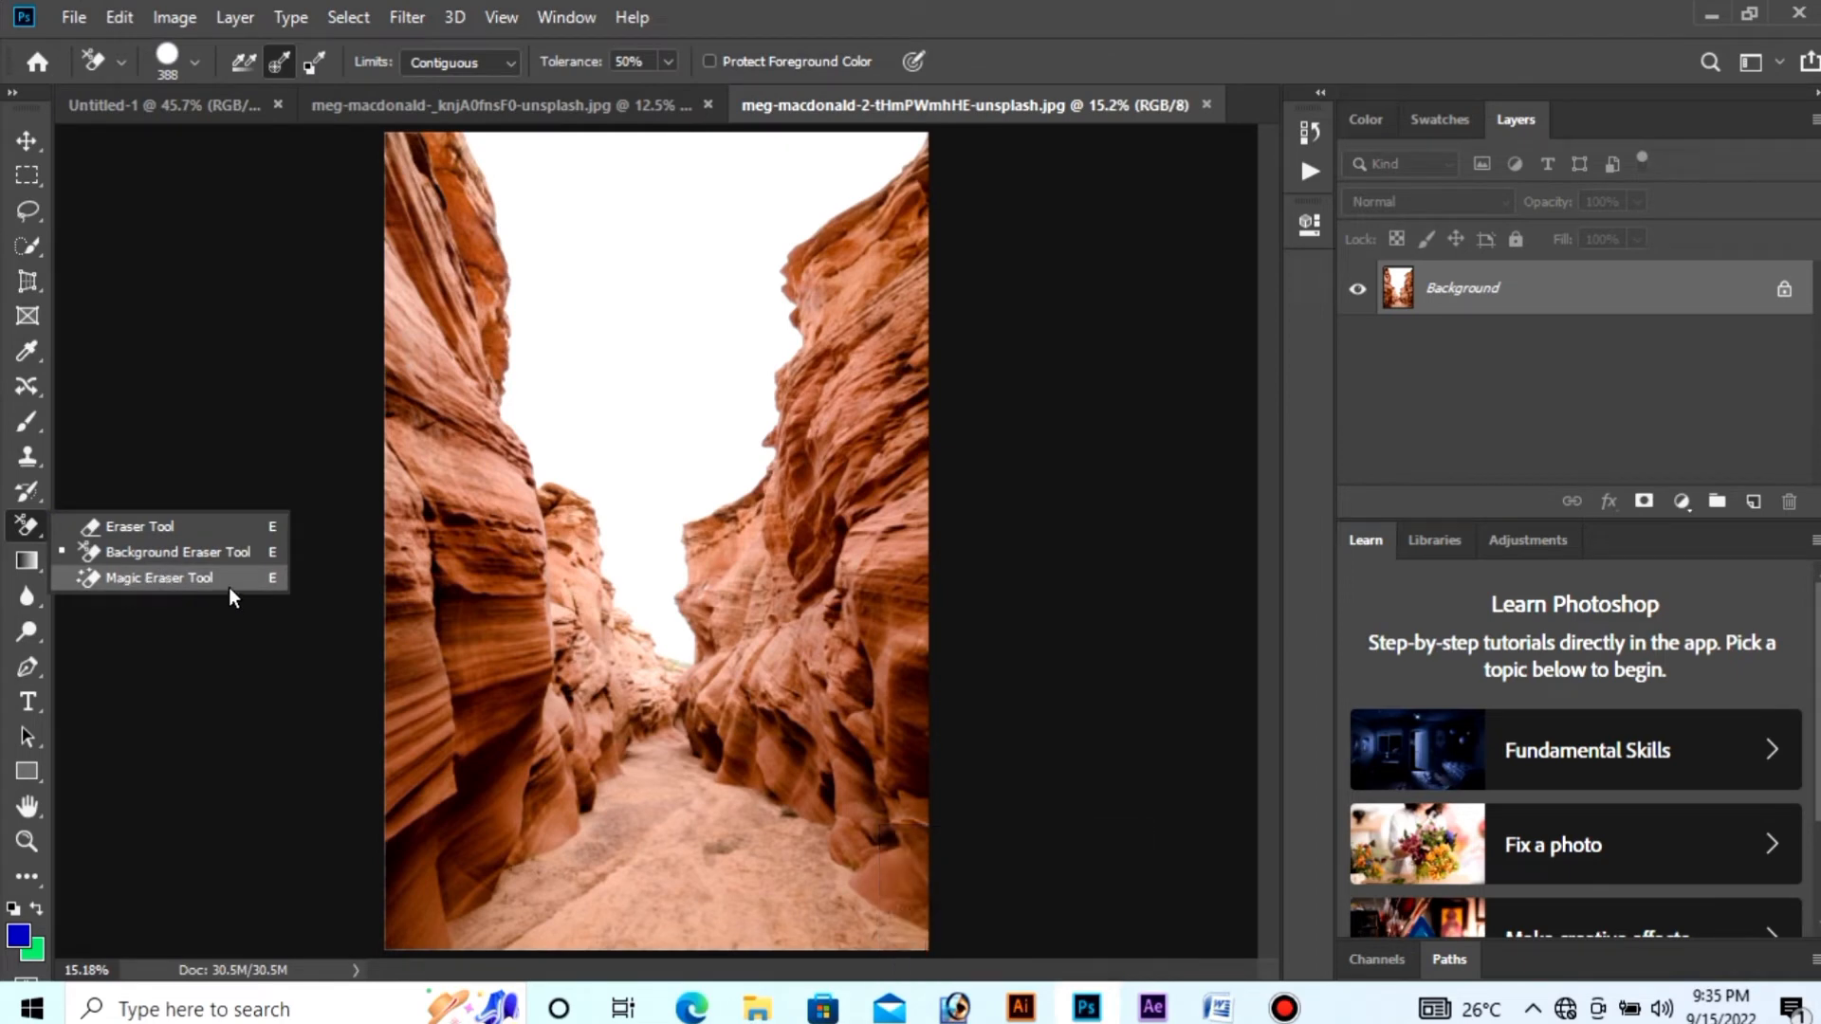
pyautogui.click(135, 576)
pyautogui.rightClick(38, 527)
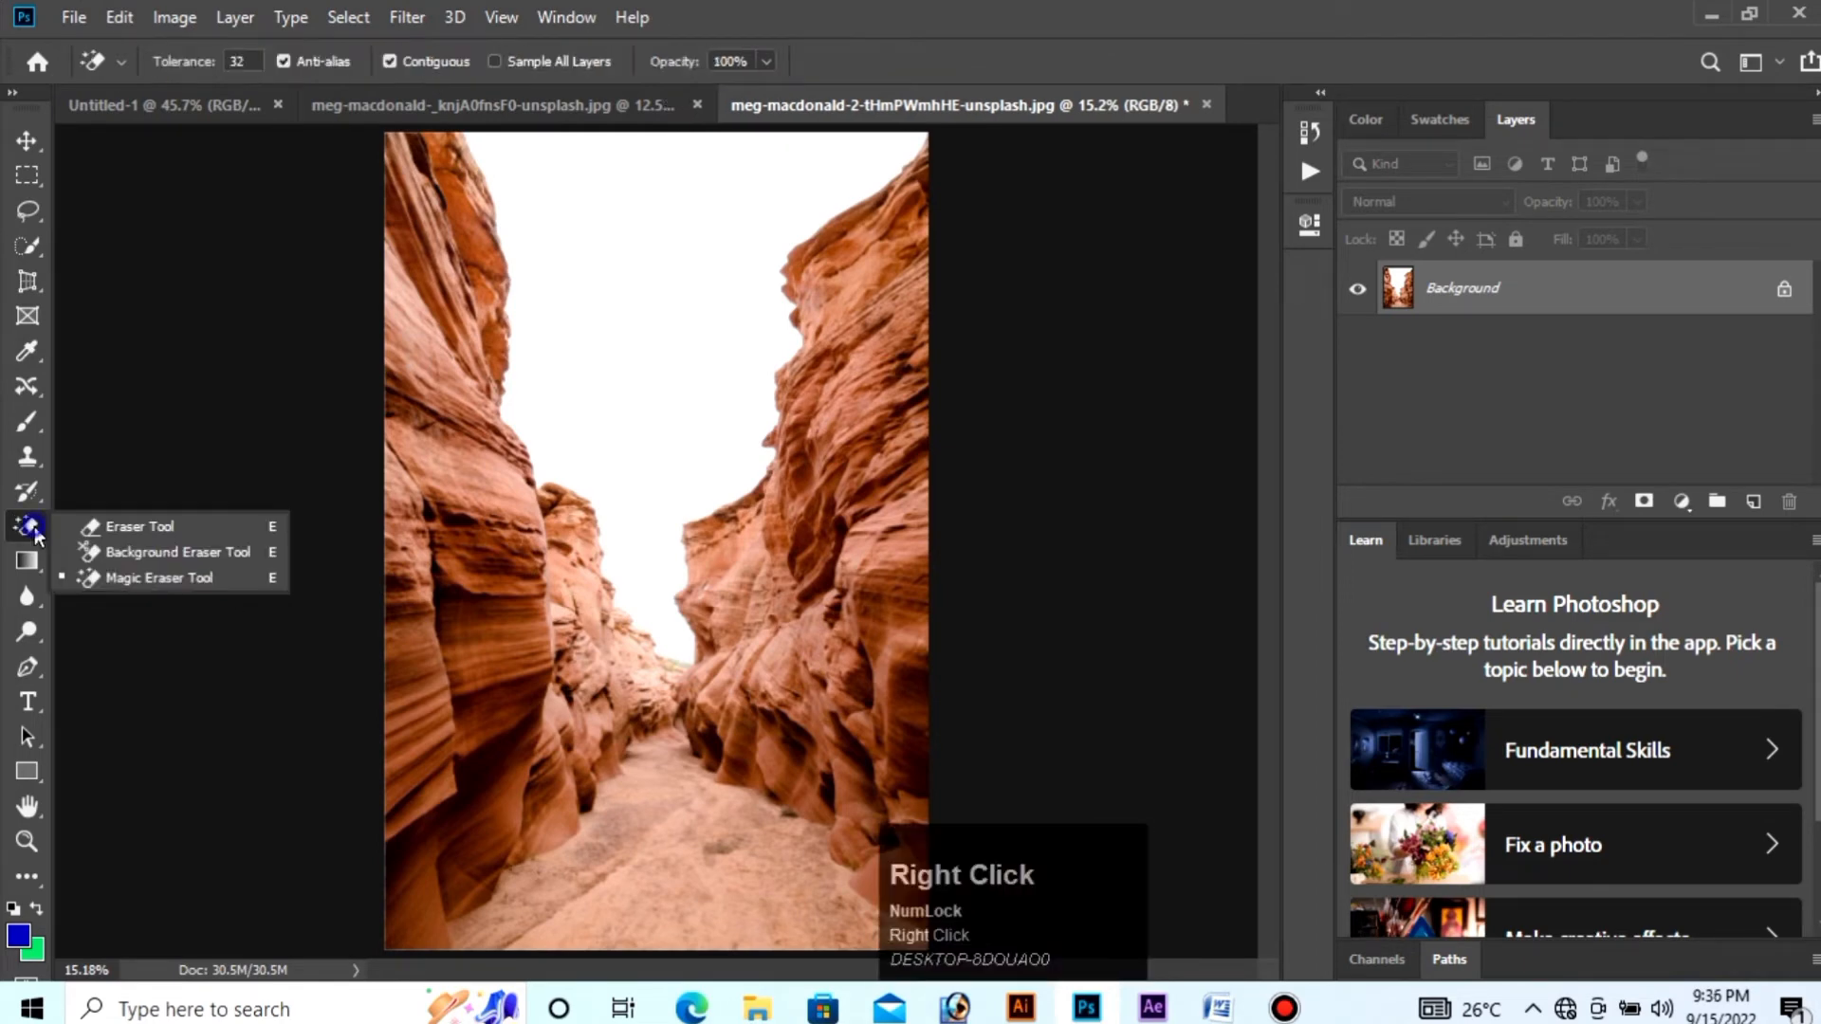
pyautogui.click(154, 575)
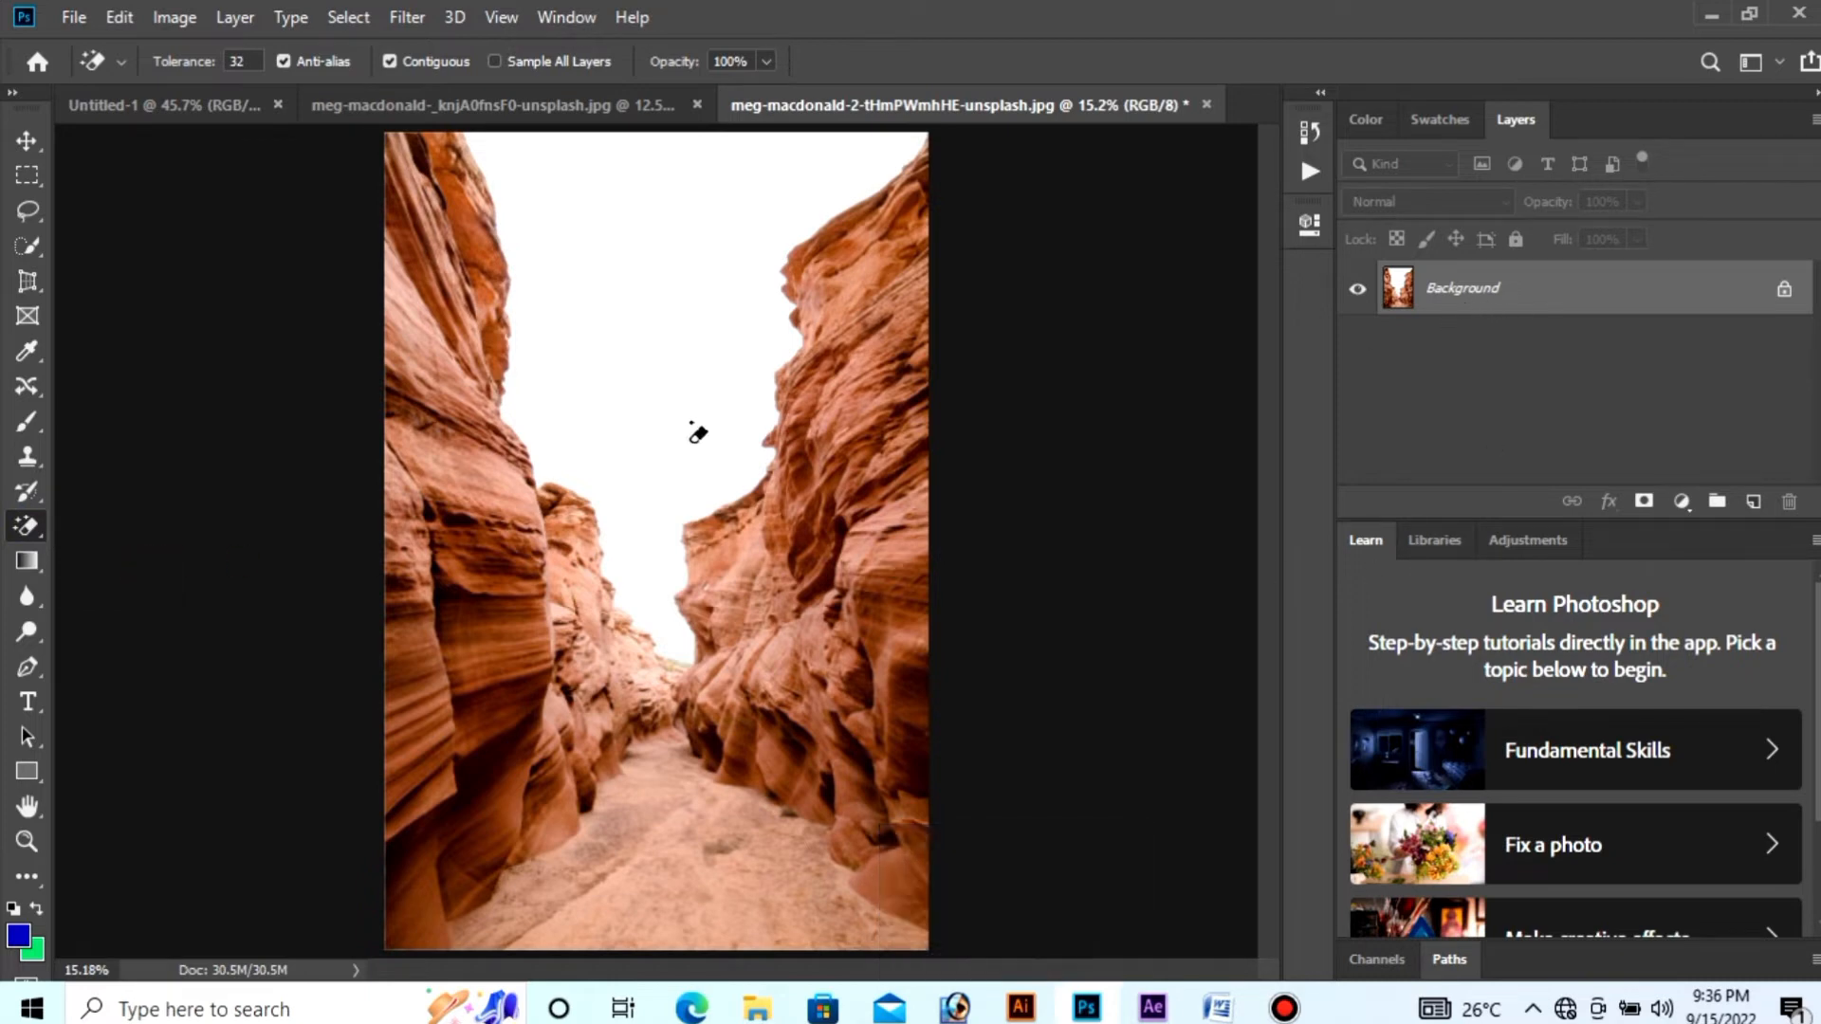
pyautogui.doubleClick(1558, 300)
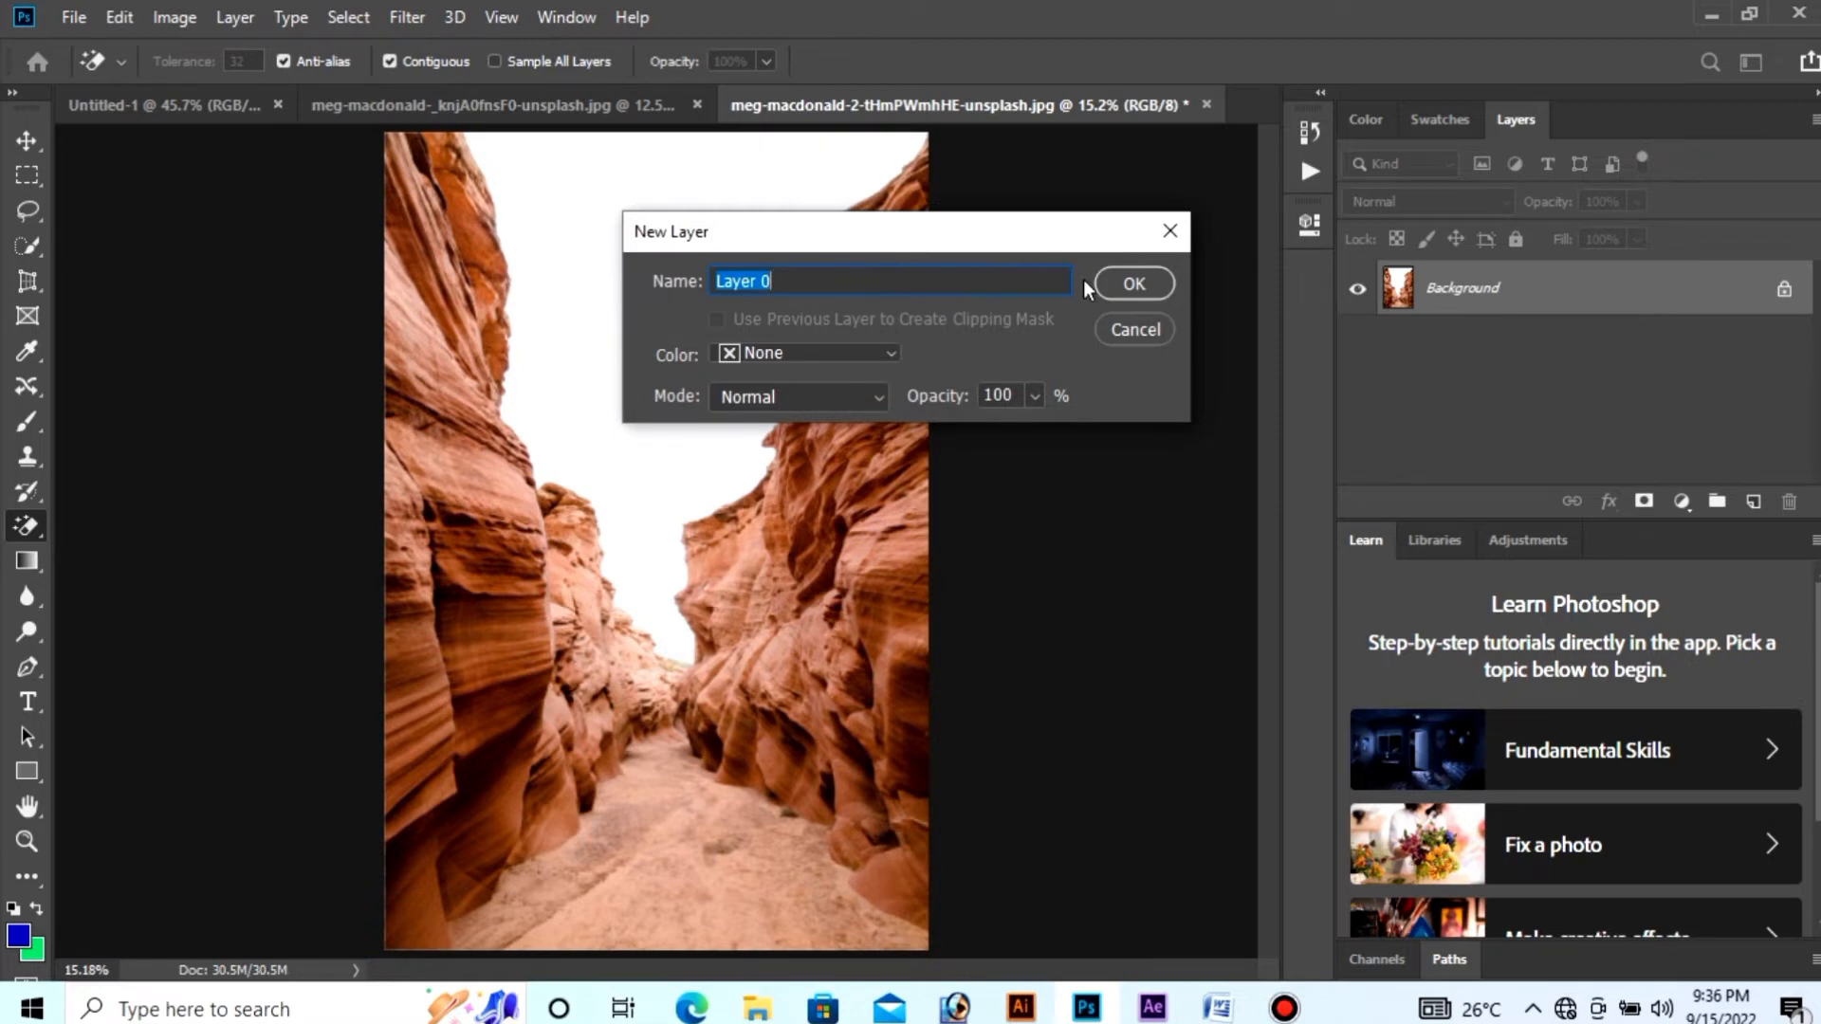
pyautogui.click(1138, 287)
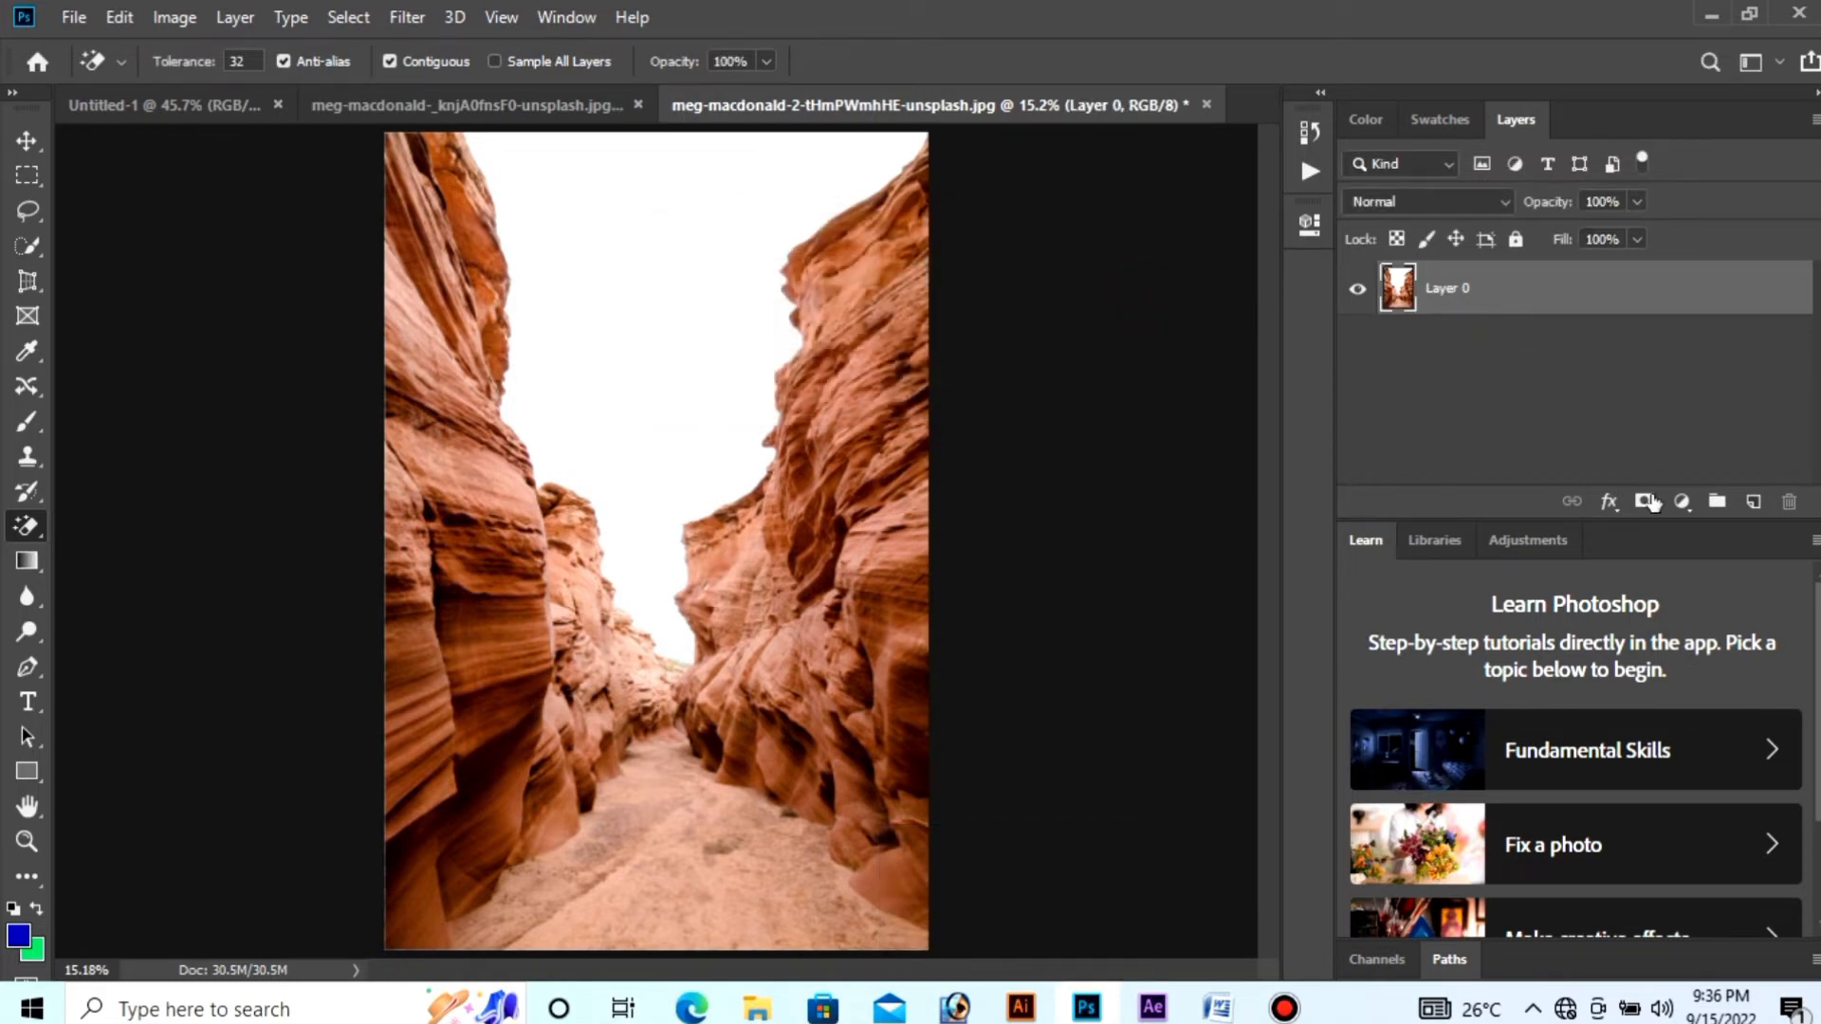
# Step: Add a new layer filled with the blue foreground colour and place it beneath the canyon layer
pyautogui.click(1753, 503)
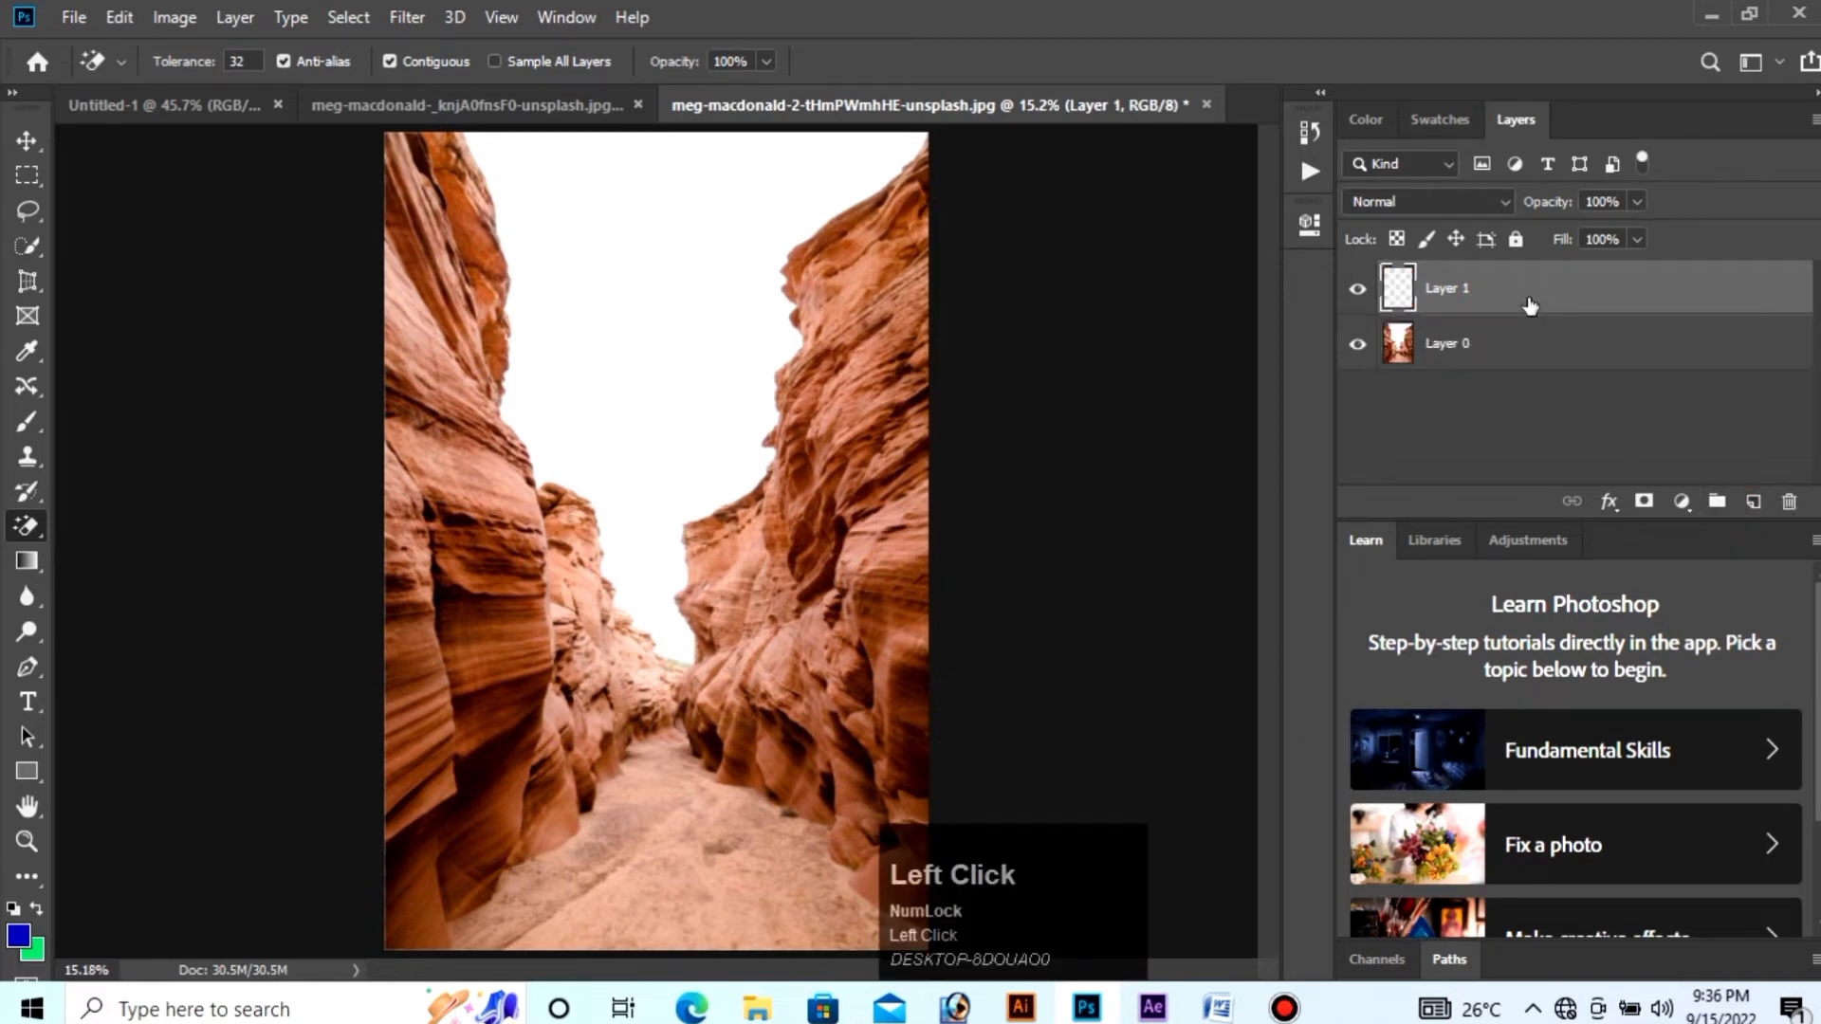
pyautogui.press('alt')
pyautogui.hotkey('alt', 'BackSpace')
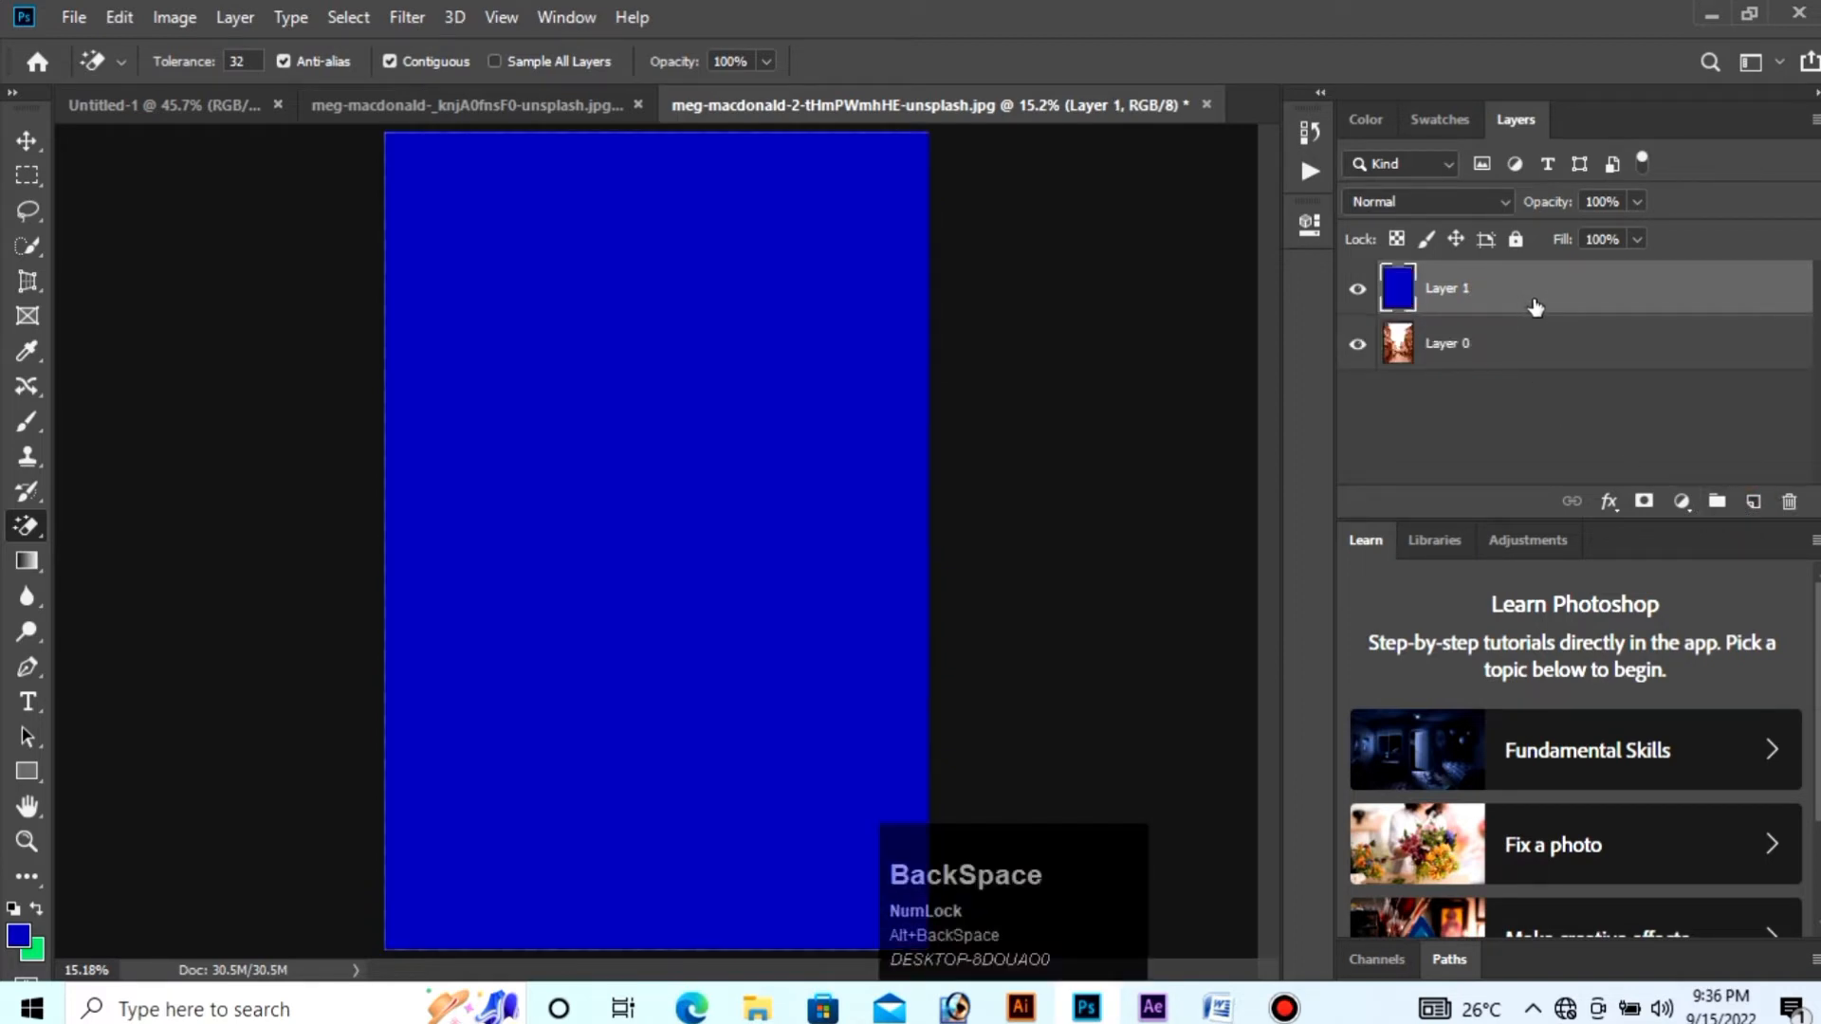
pyautogui.moveTo(1512, 302); pyautogui.dragTo(1506, 402)
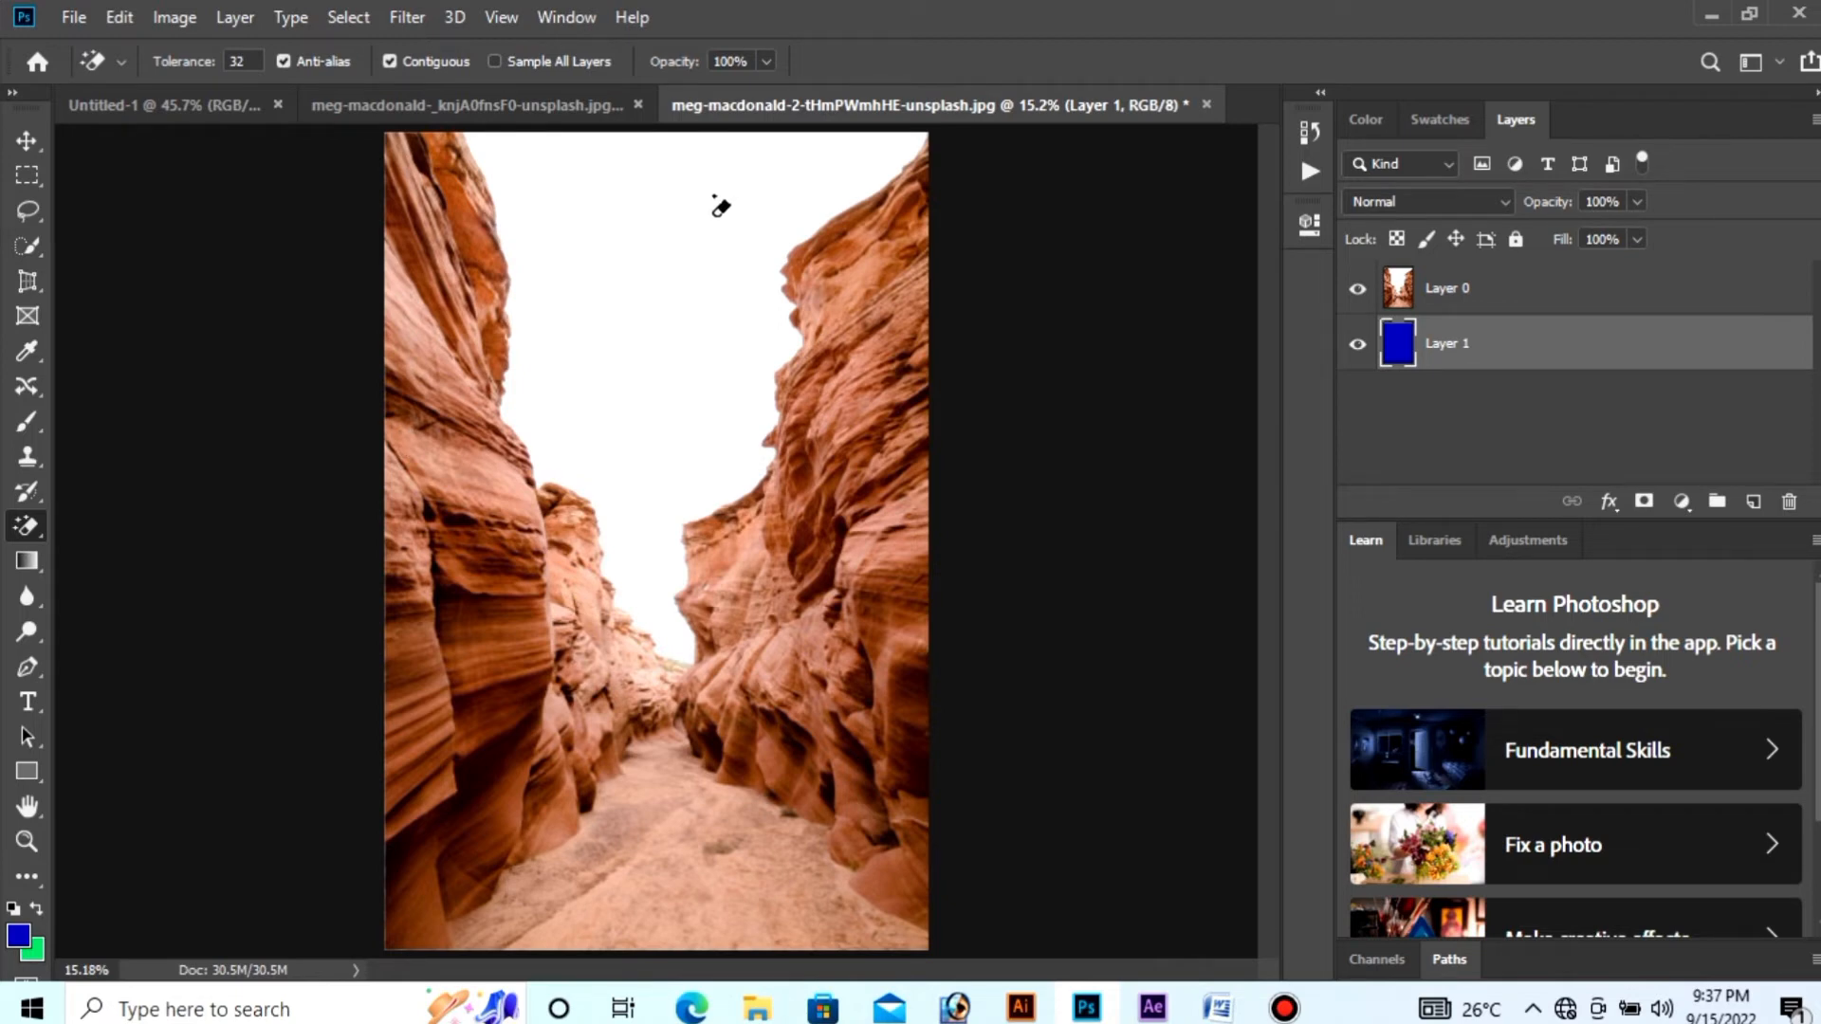
# Step: Remove the white sky from the canyon layer with the Magic Eraser and check the cutout by toggling the blue layer's visibility
pyautogui.keyDown('ctrl'); pyautogui.click(663, 232); pyautogui.keyUp('ctrl')
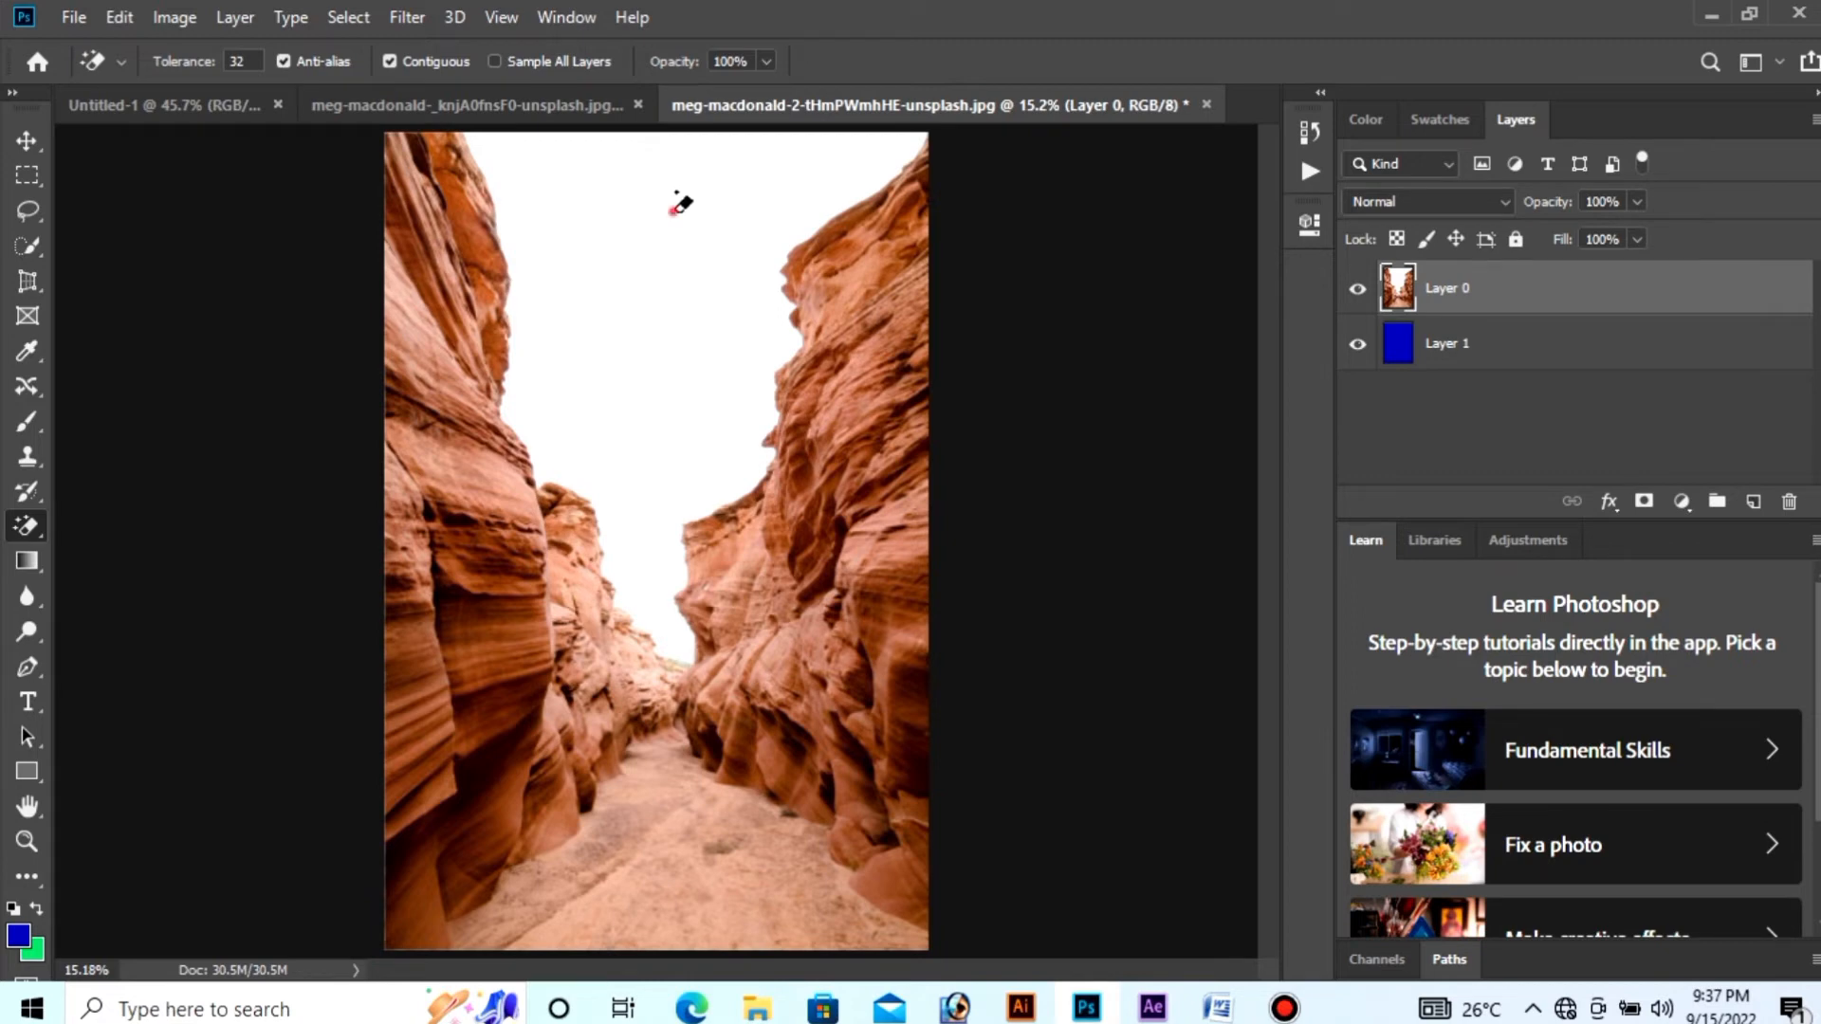
pyautogui.click(675, 209)
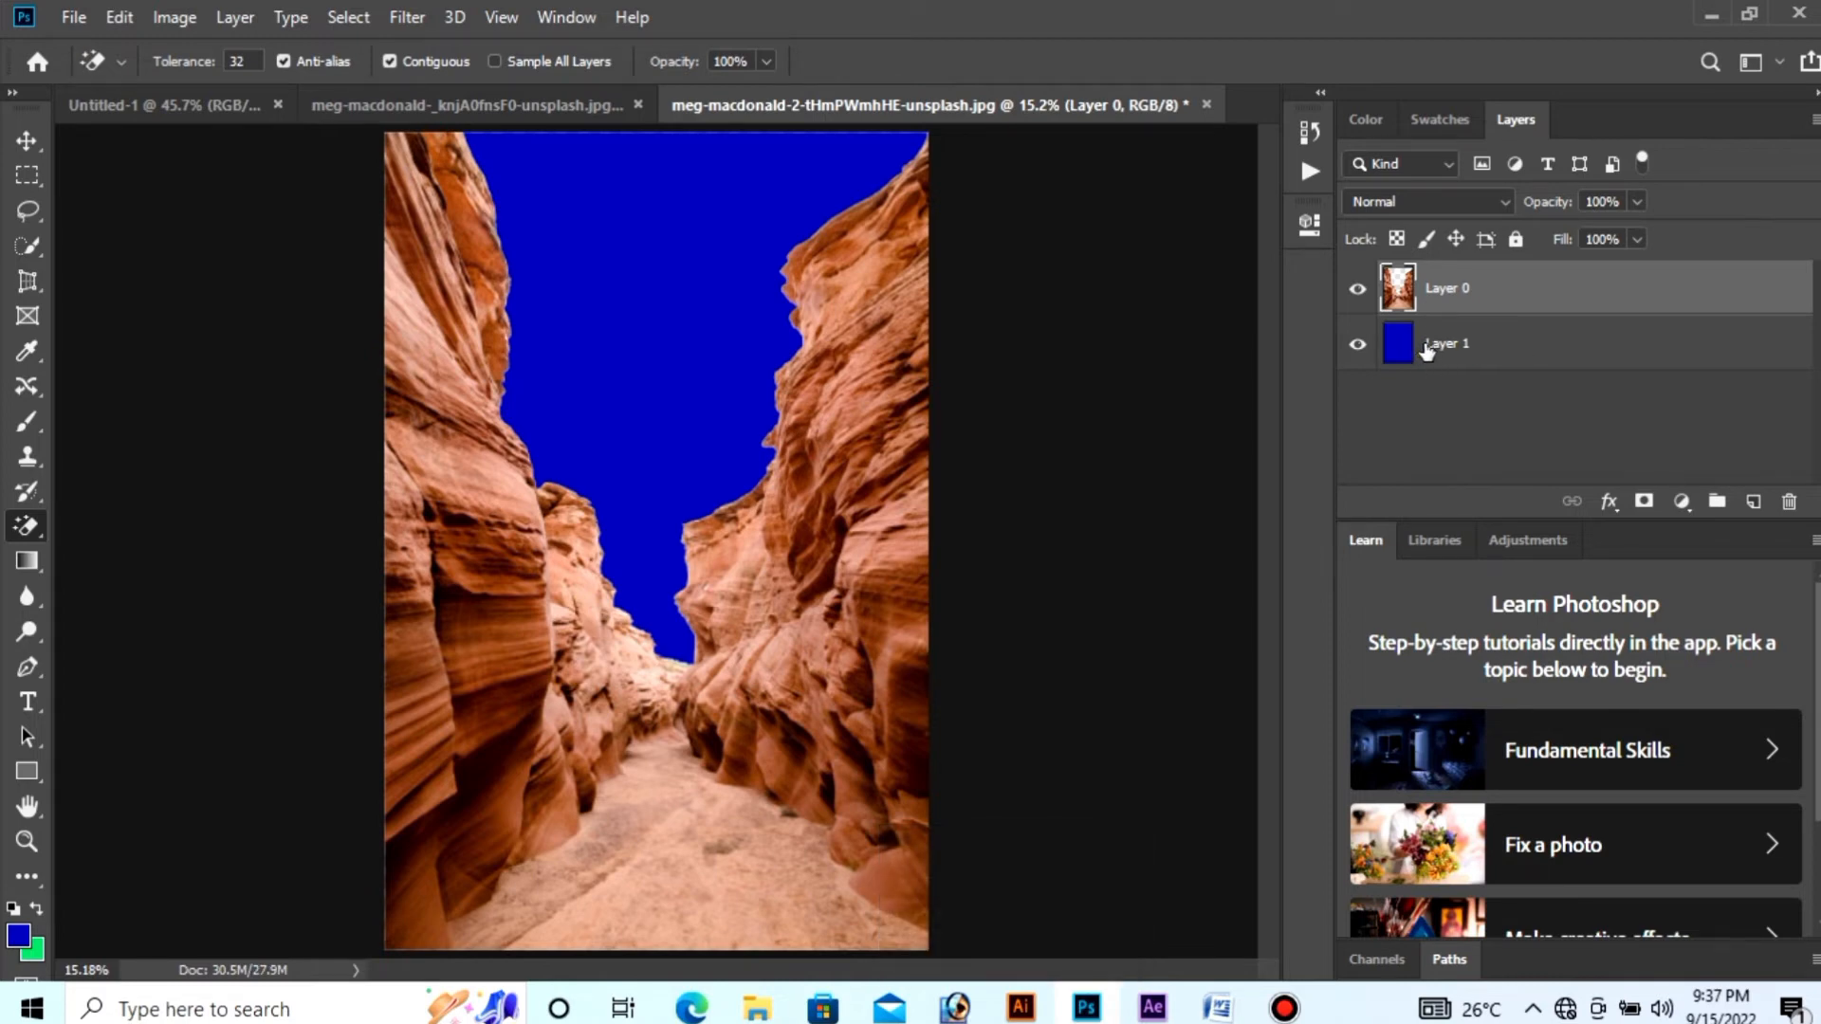
pyautogui.click(1358, 346)
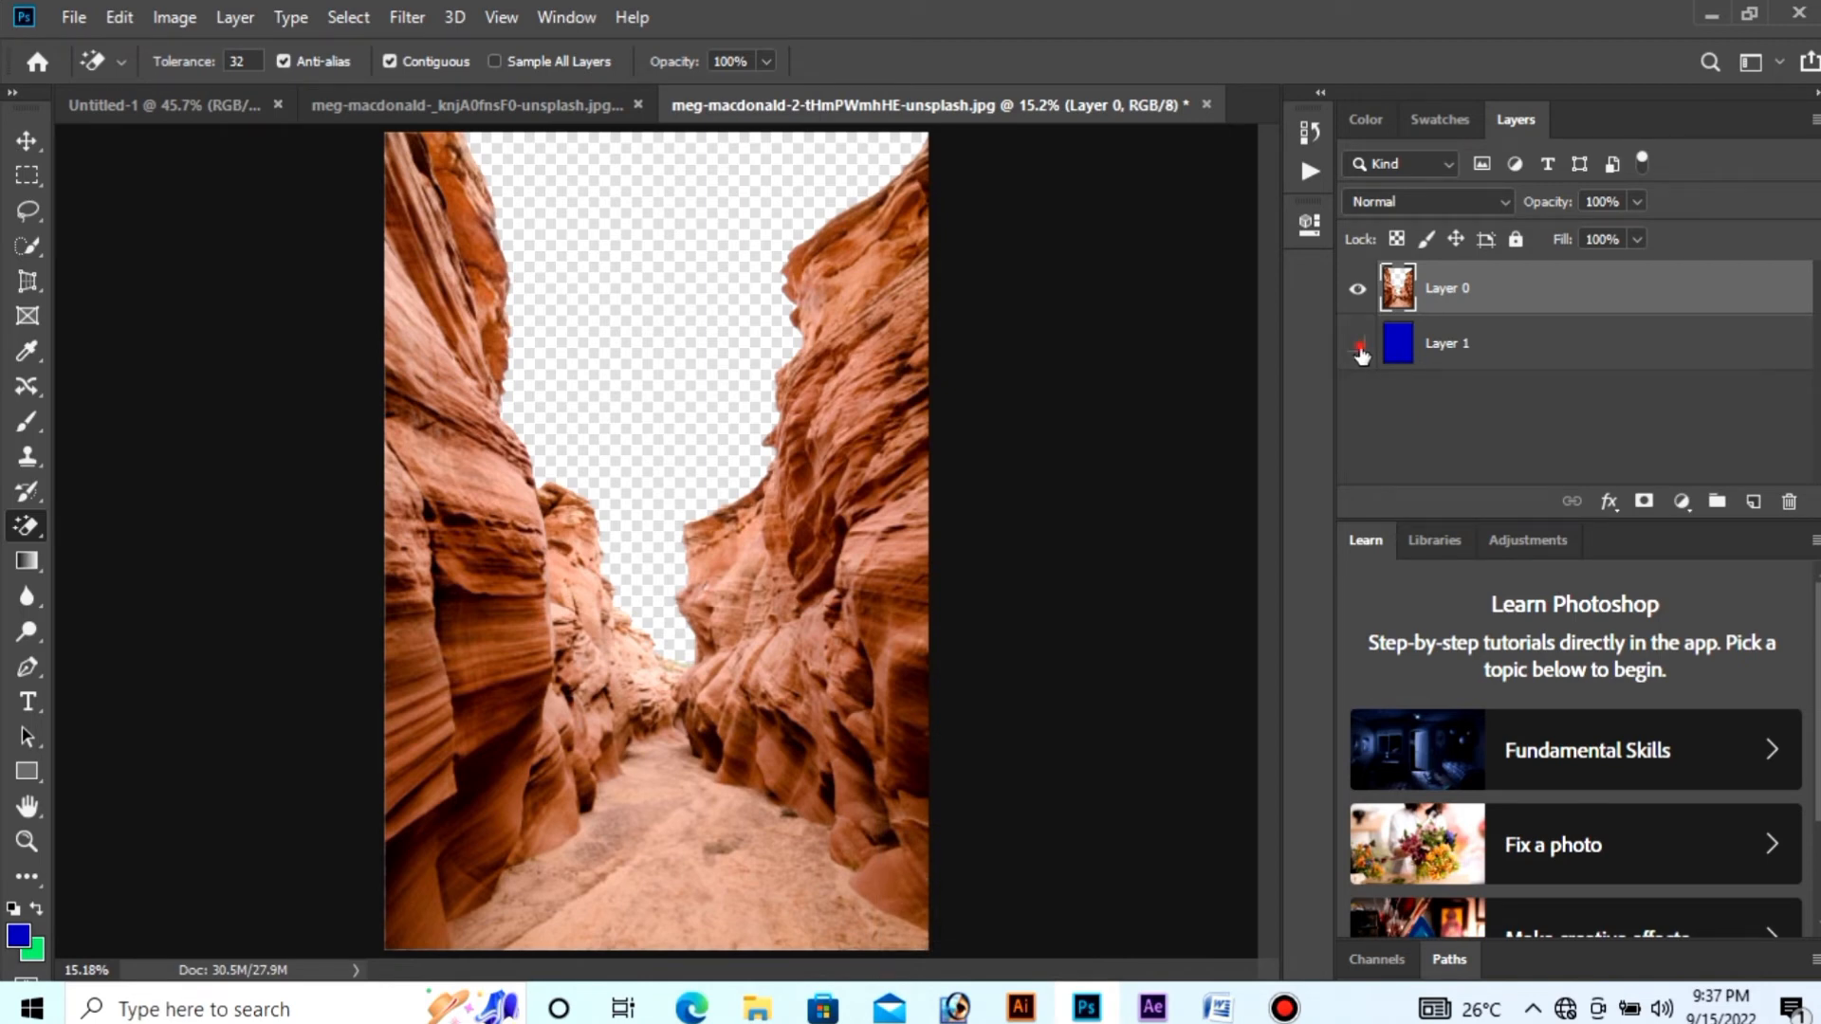
pyautogui.click(1358, 346)
pyautogui.click(1358, 346)
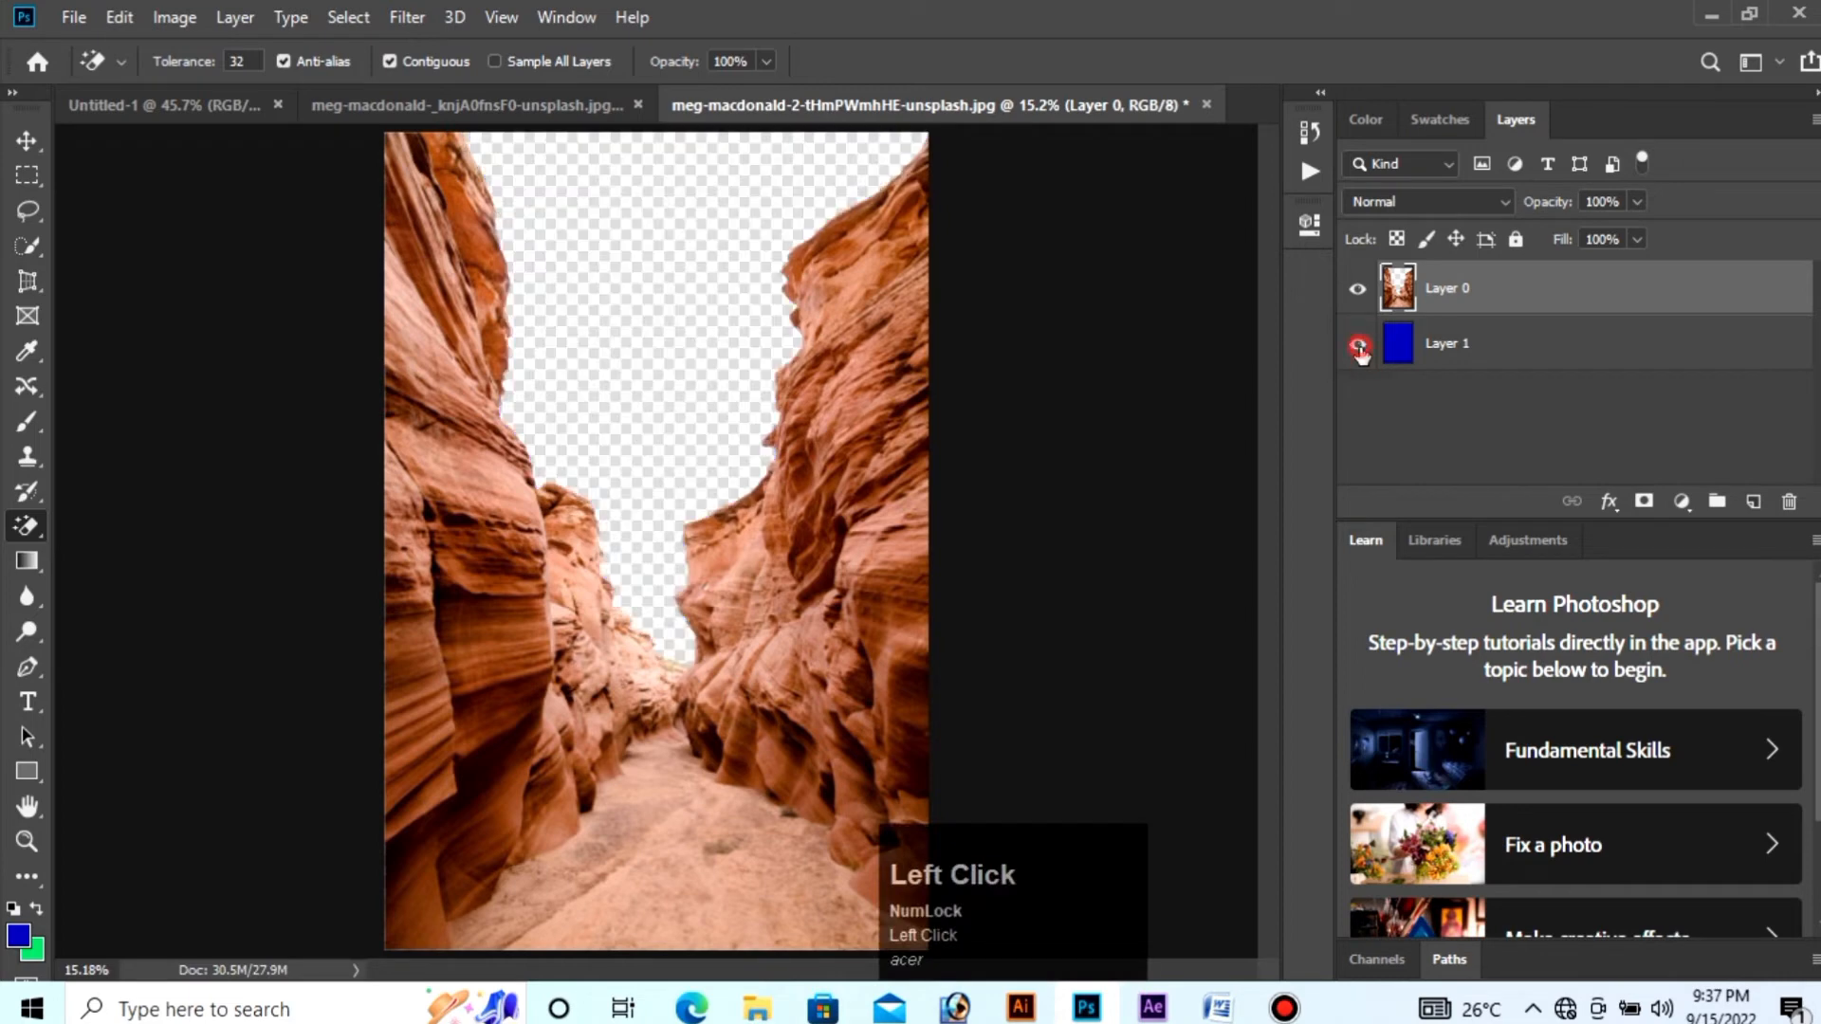
pyautogui.click(1358, 346)
pyautogui.click(1358, 346)
pyautogui.click(1358, 343)
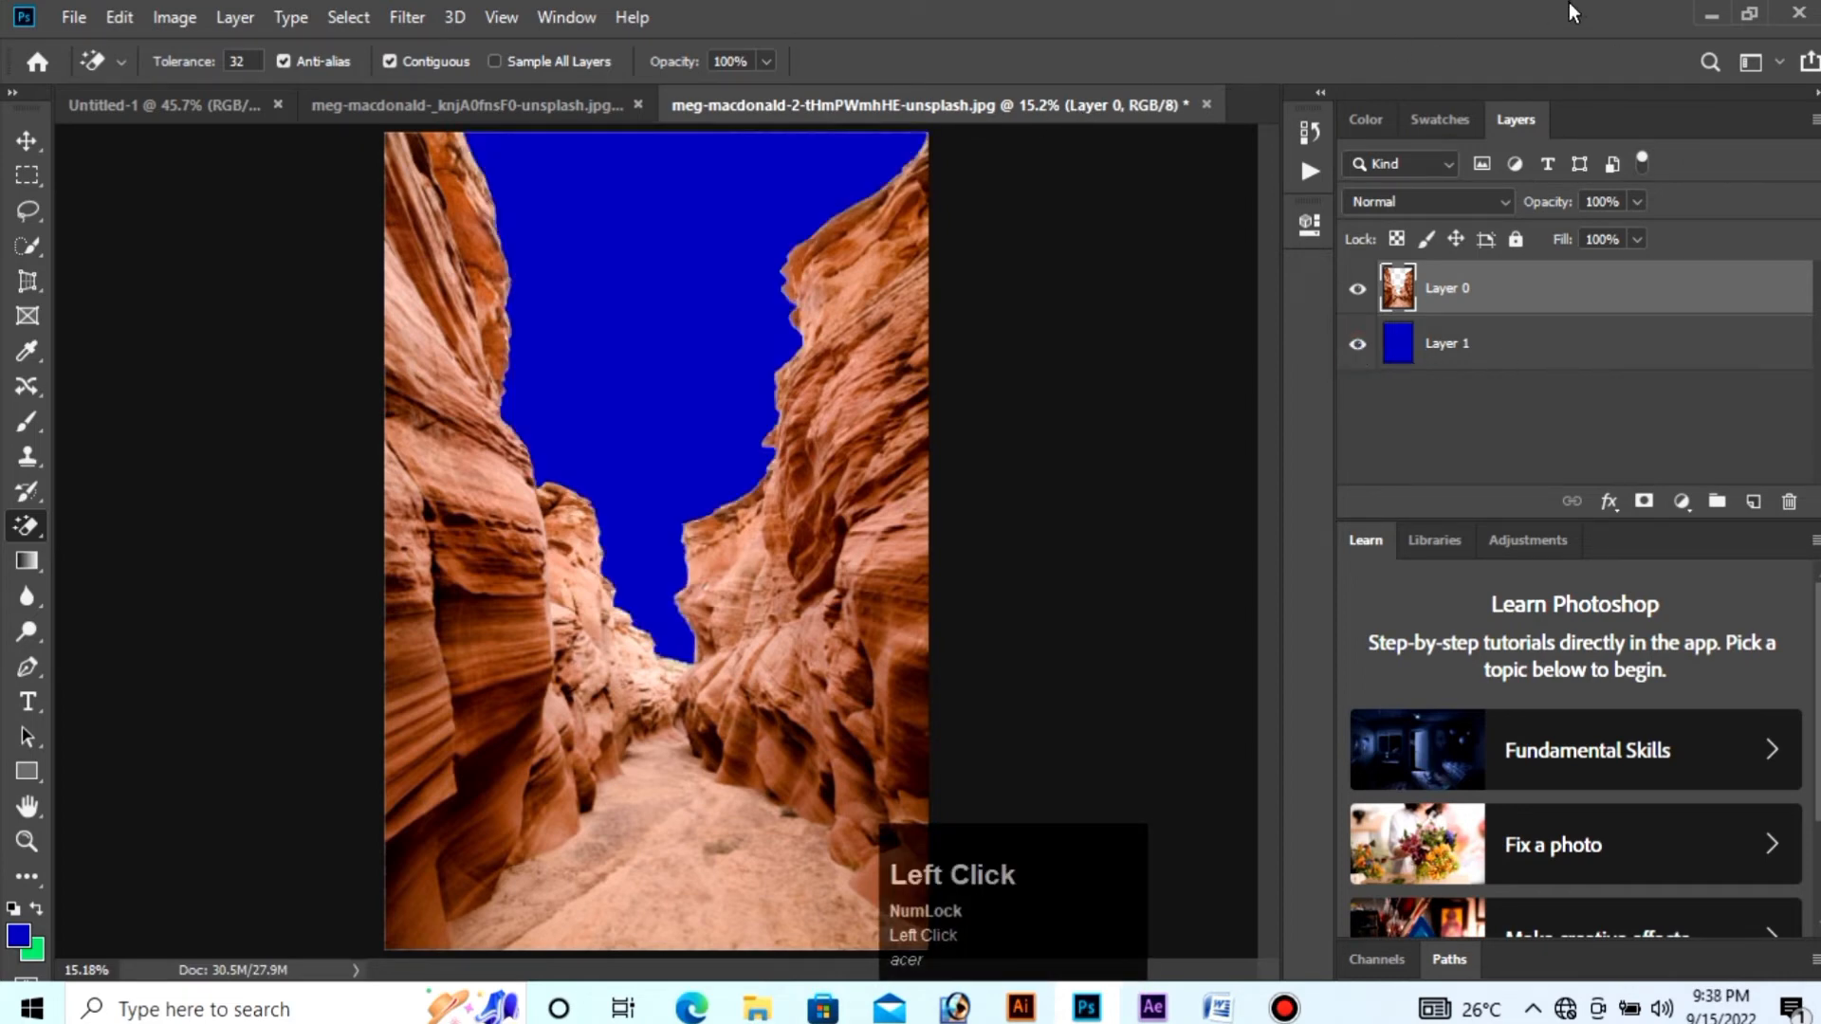
# Step: Open the pink-and-blue cloudy sky photo as its own document, copy the whole image and paste it into the canyon document
pyautogui.click(1712, 14)
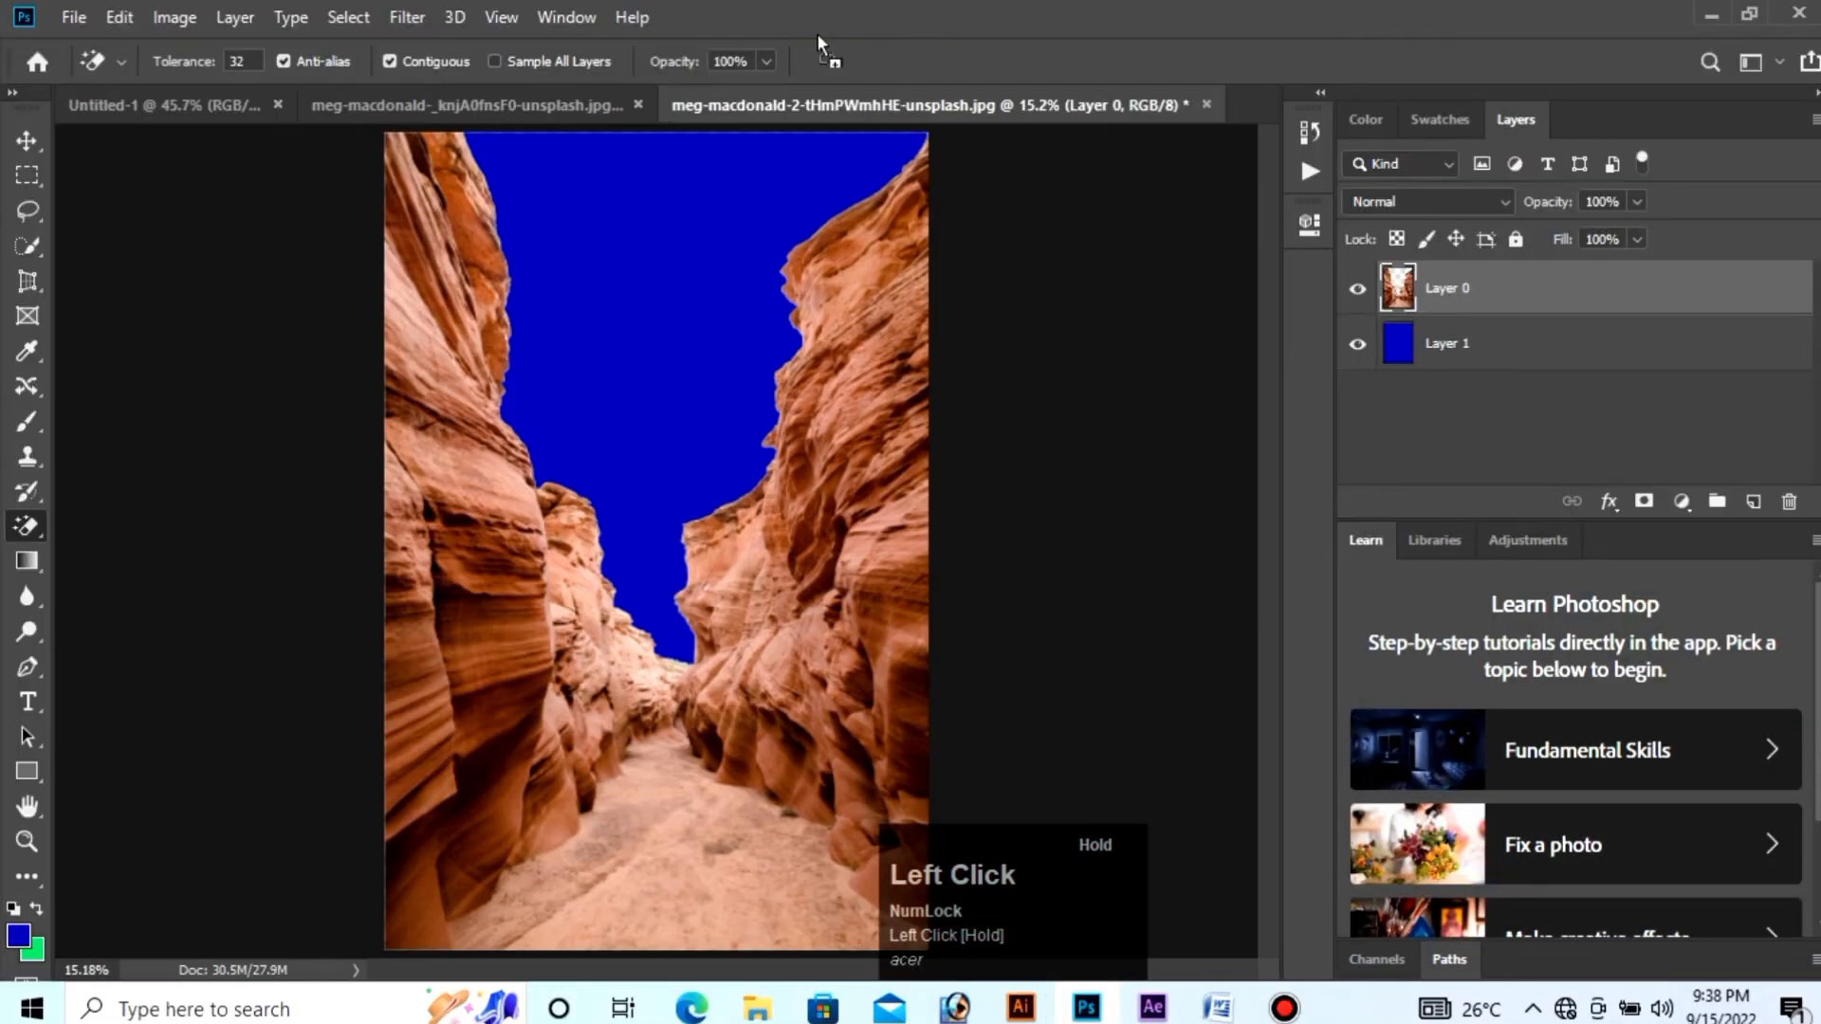
pyautogui.moveTo(818, 43); pyautogui.dragTo(823, 48)
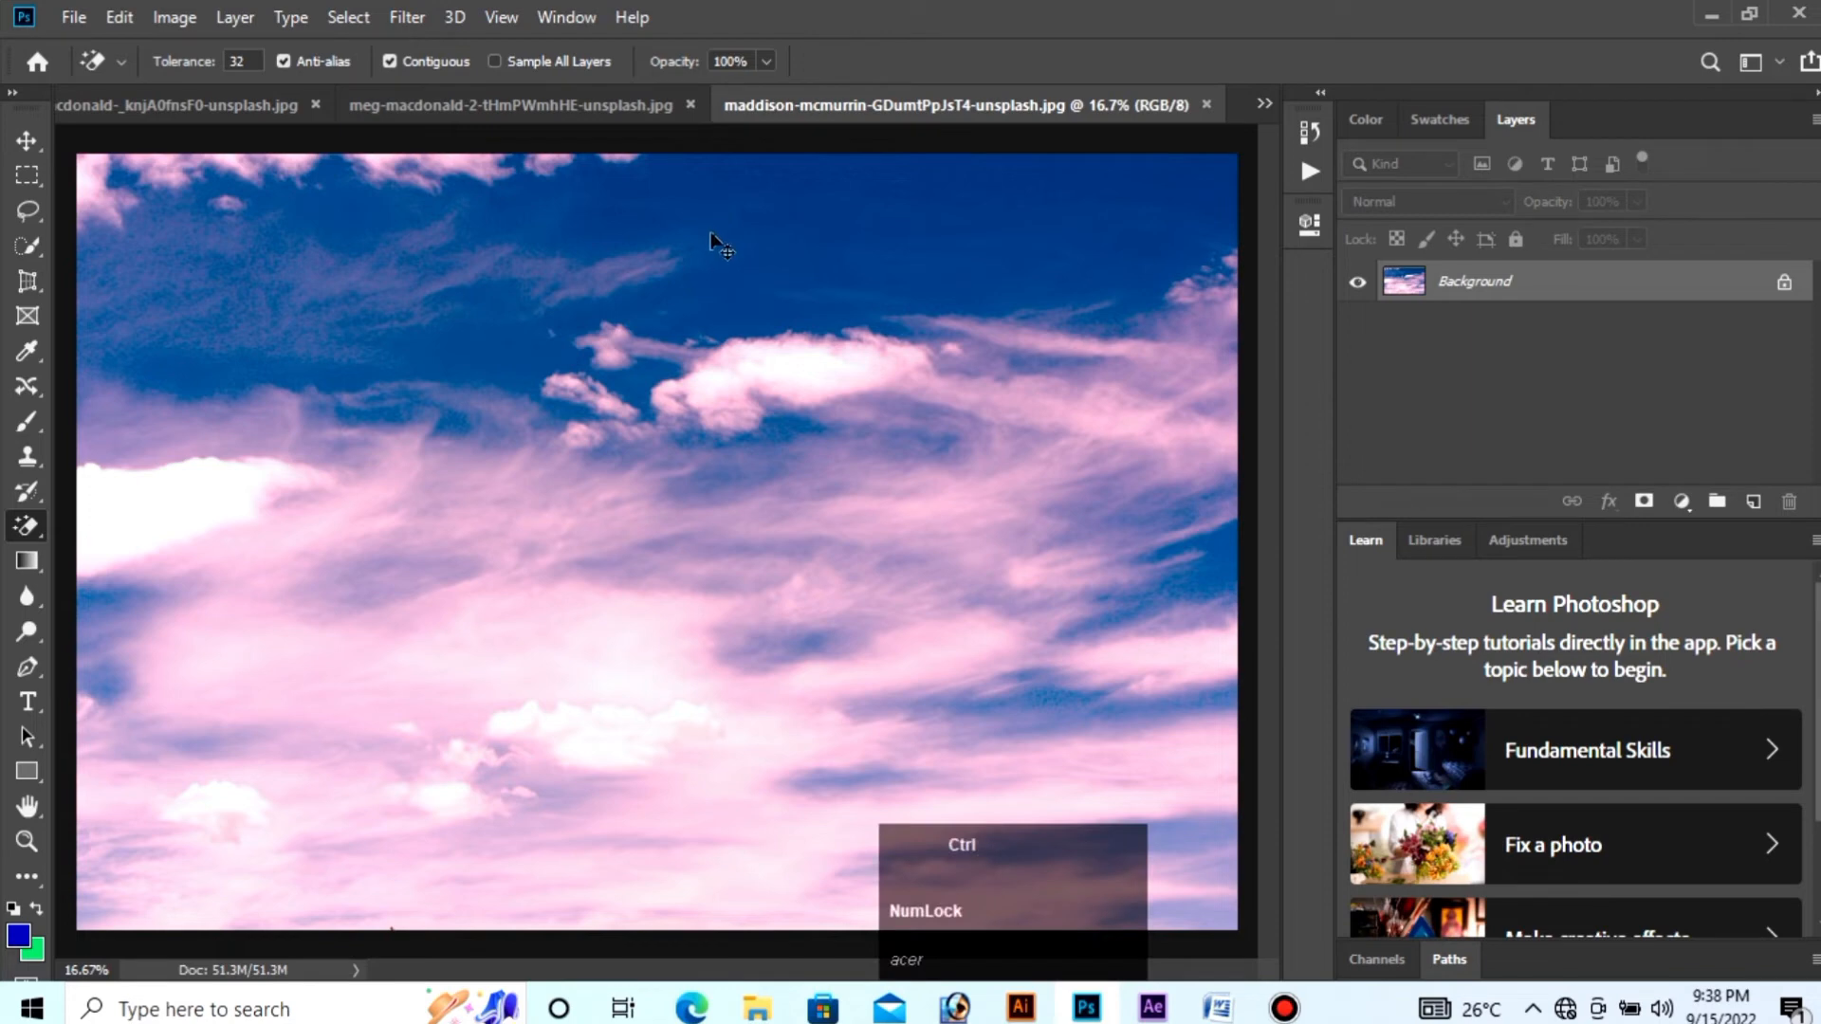
pyautogui.hotkey('ctrl', 'a')
pyautogui.hotkey('ctrl', 'c')
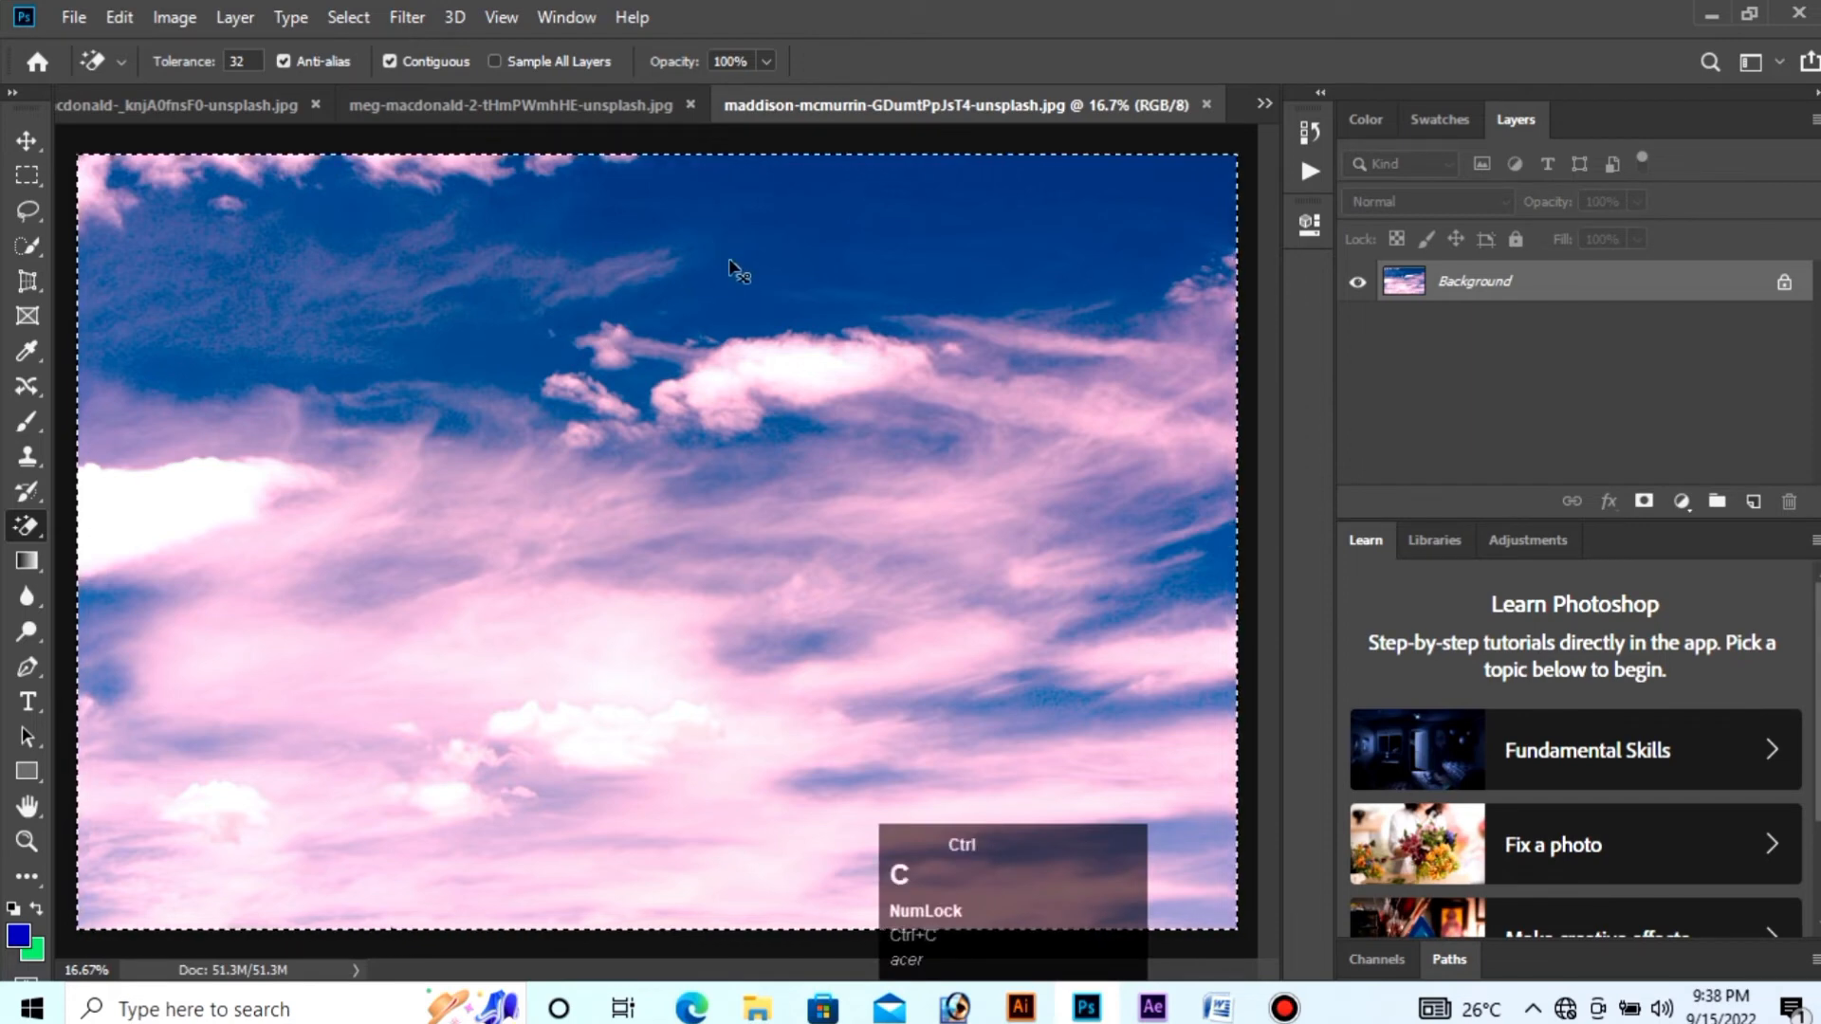
pyautogui.click(446, 107)
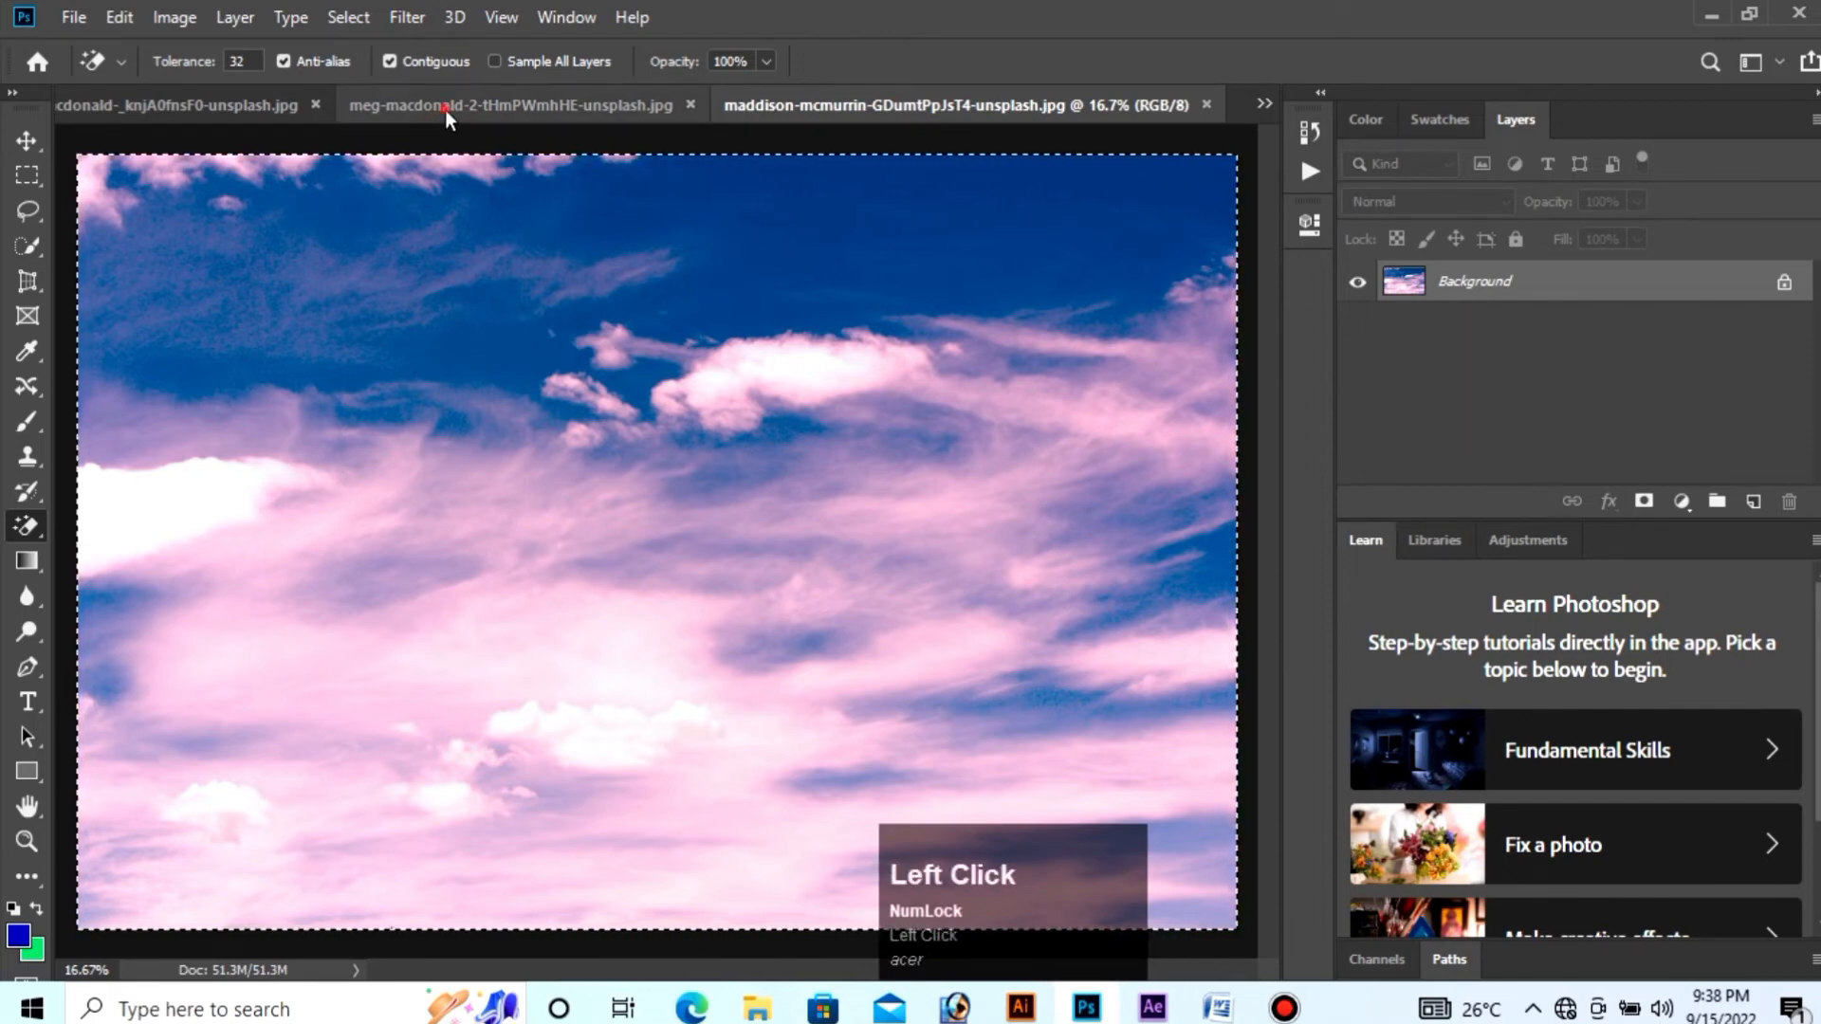
pyautogui.hotkey('ctrl', 'v')
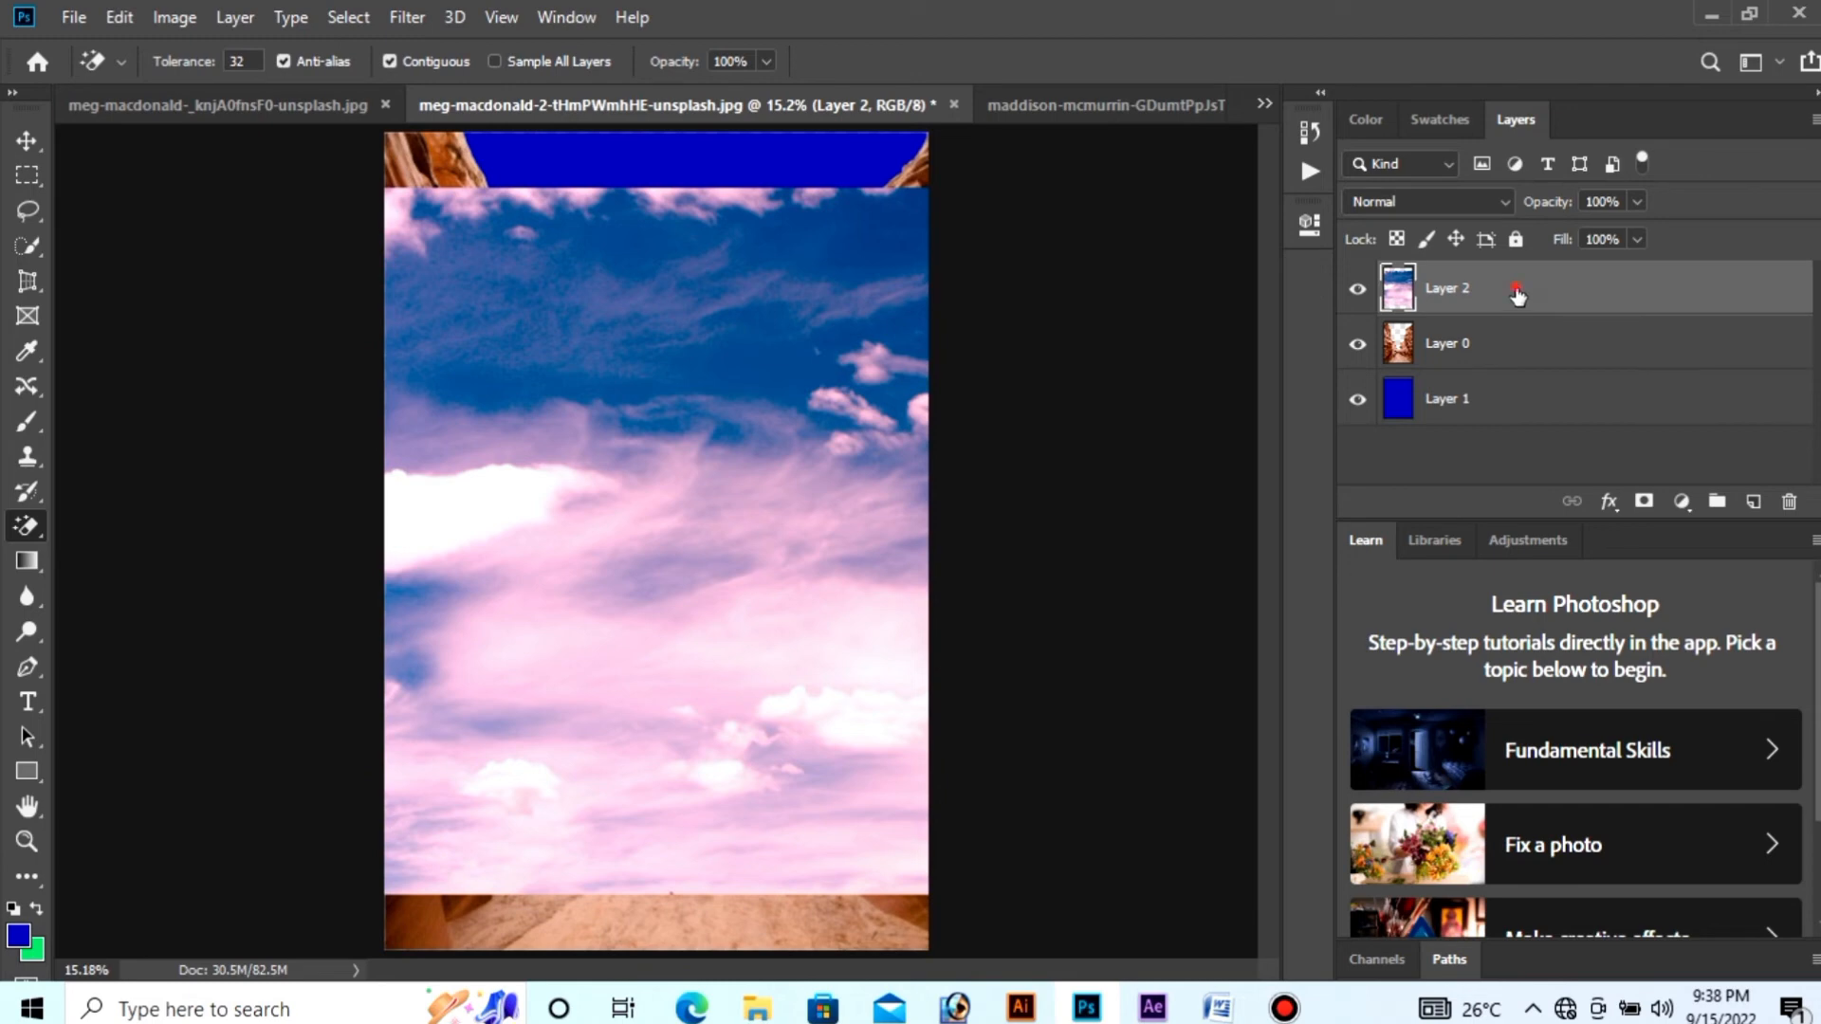
# Step: Place the pasted sky layer beneath the canyon layer and reposition it with the Move tool to fill the gap between the cliffs
pyautogui.moveTo(1518, 295); pyautogui.dragTo(1521, 377)
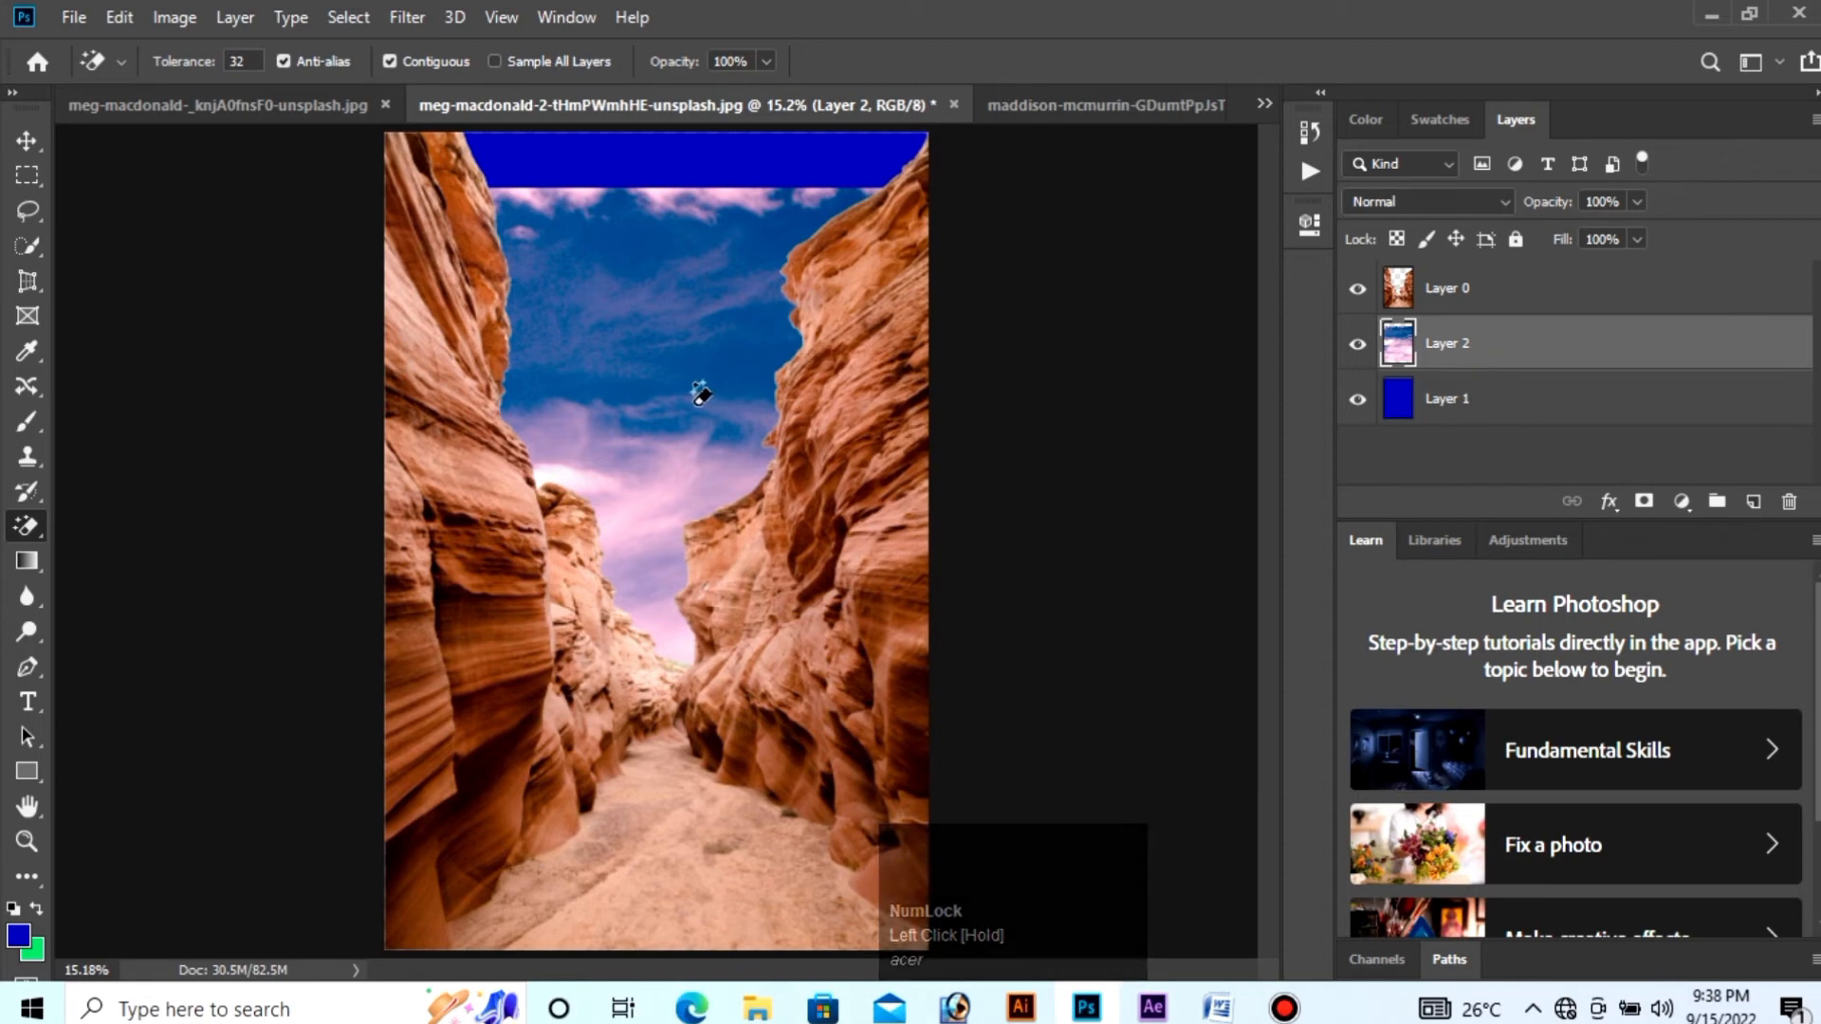
pyautogui.click(28, 141)
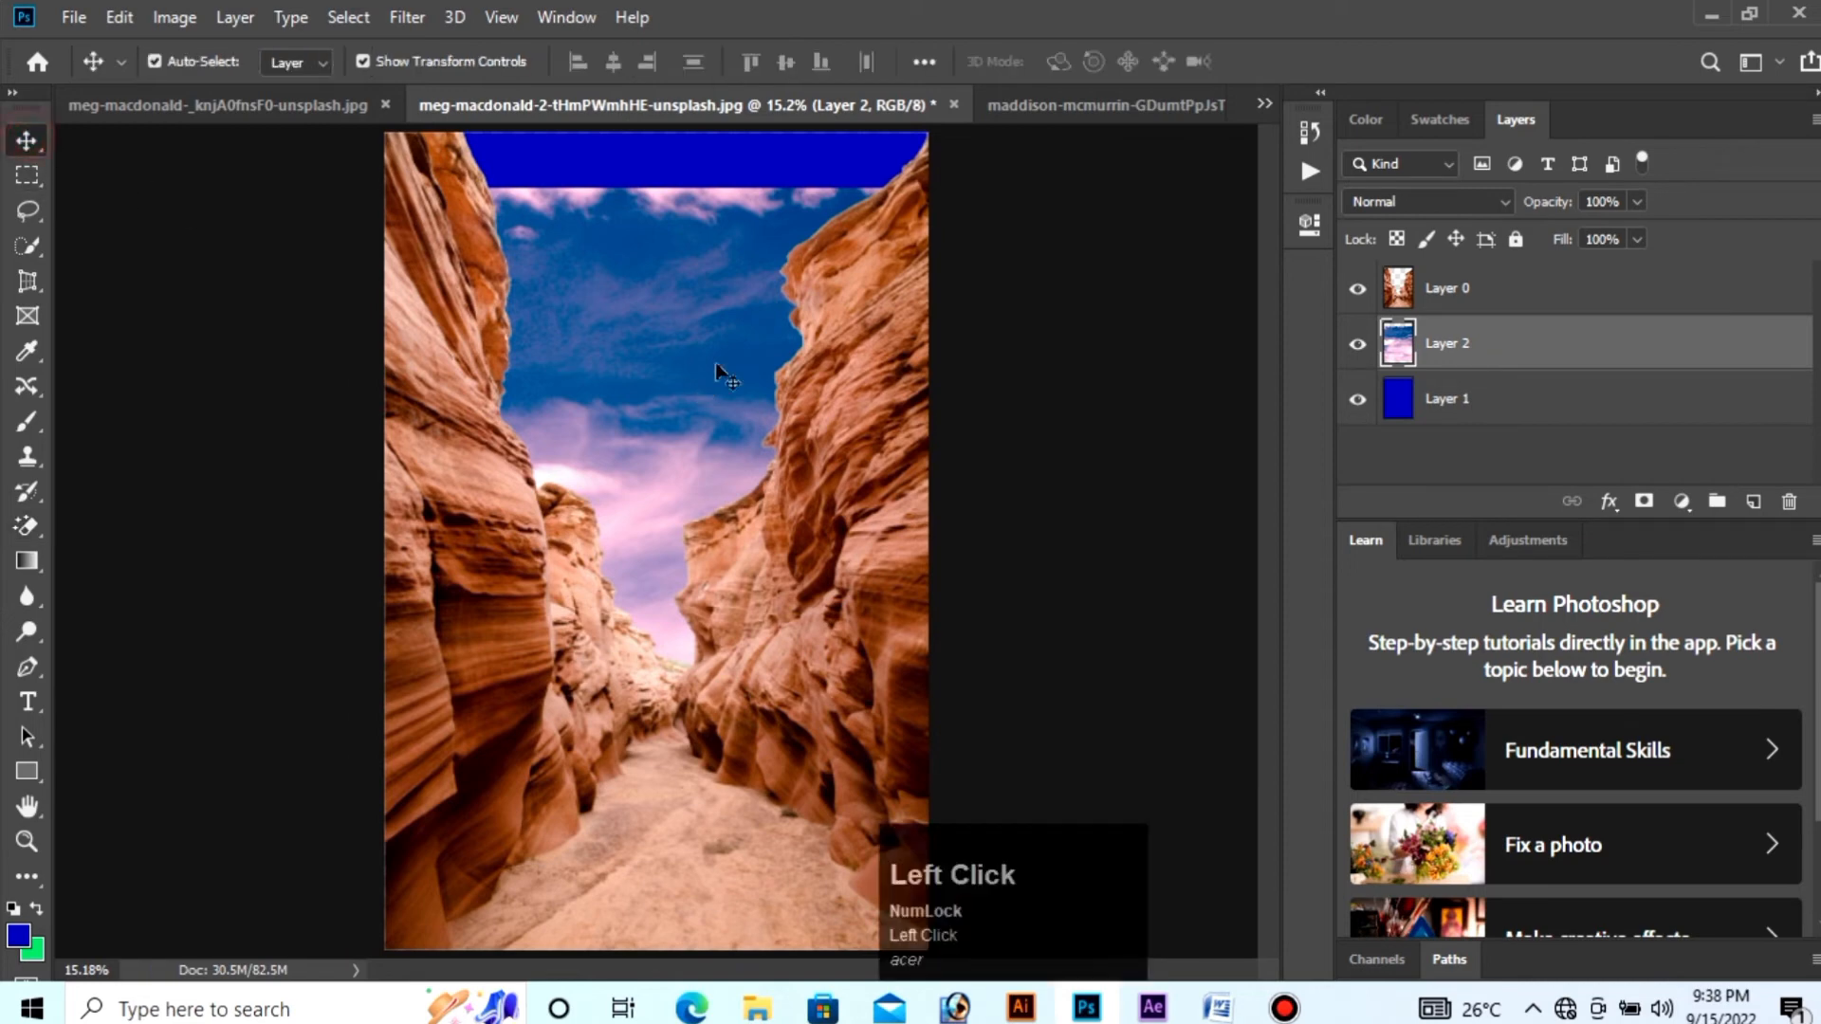
pyautogui.moveTo(671, 390); pyautogui.dragTo(678, 333)
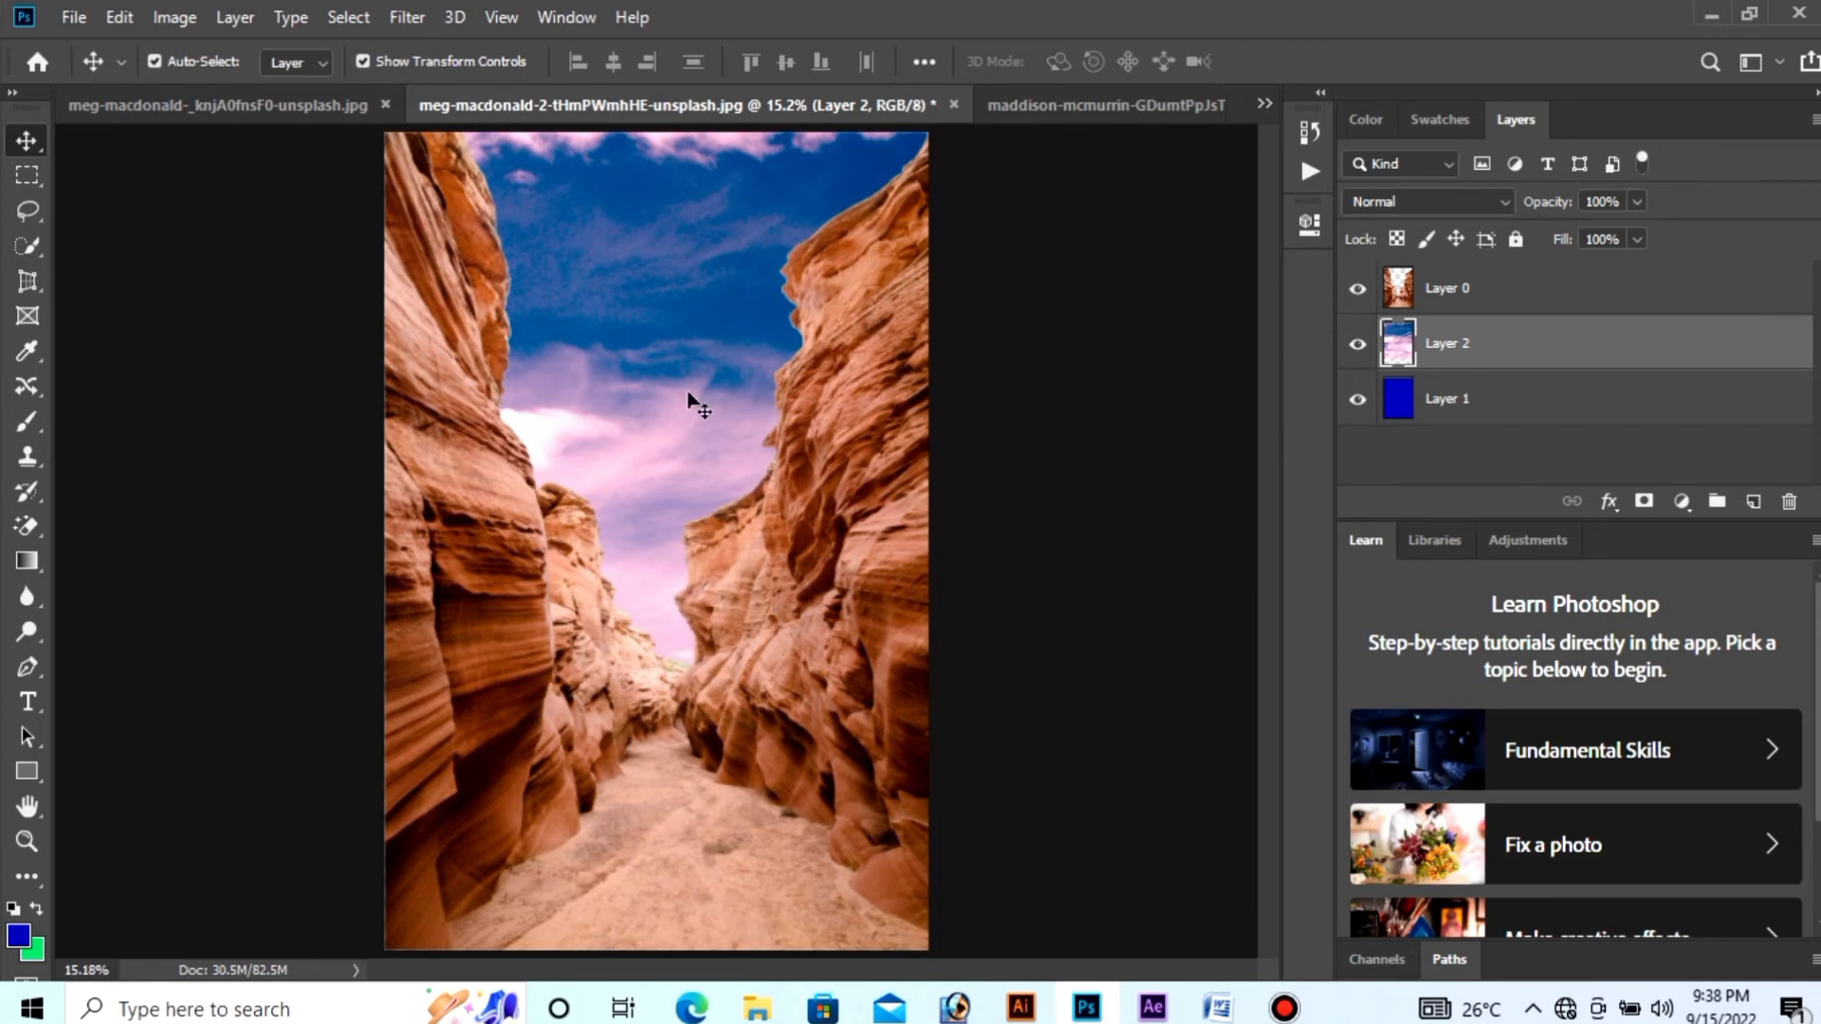
pyautogui.moveTo(696, 395); pyautogui.dragTo(495, 256)
pyautogui.click(493, 260)
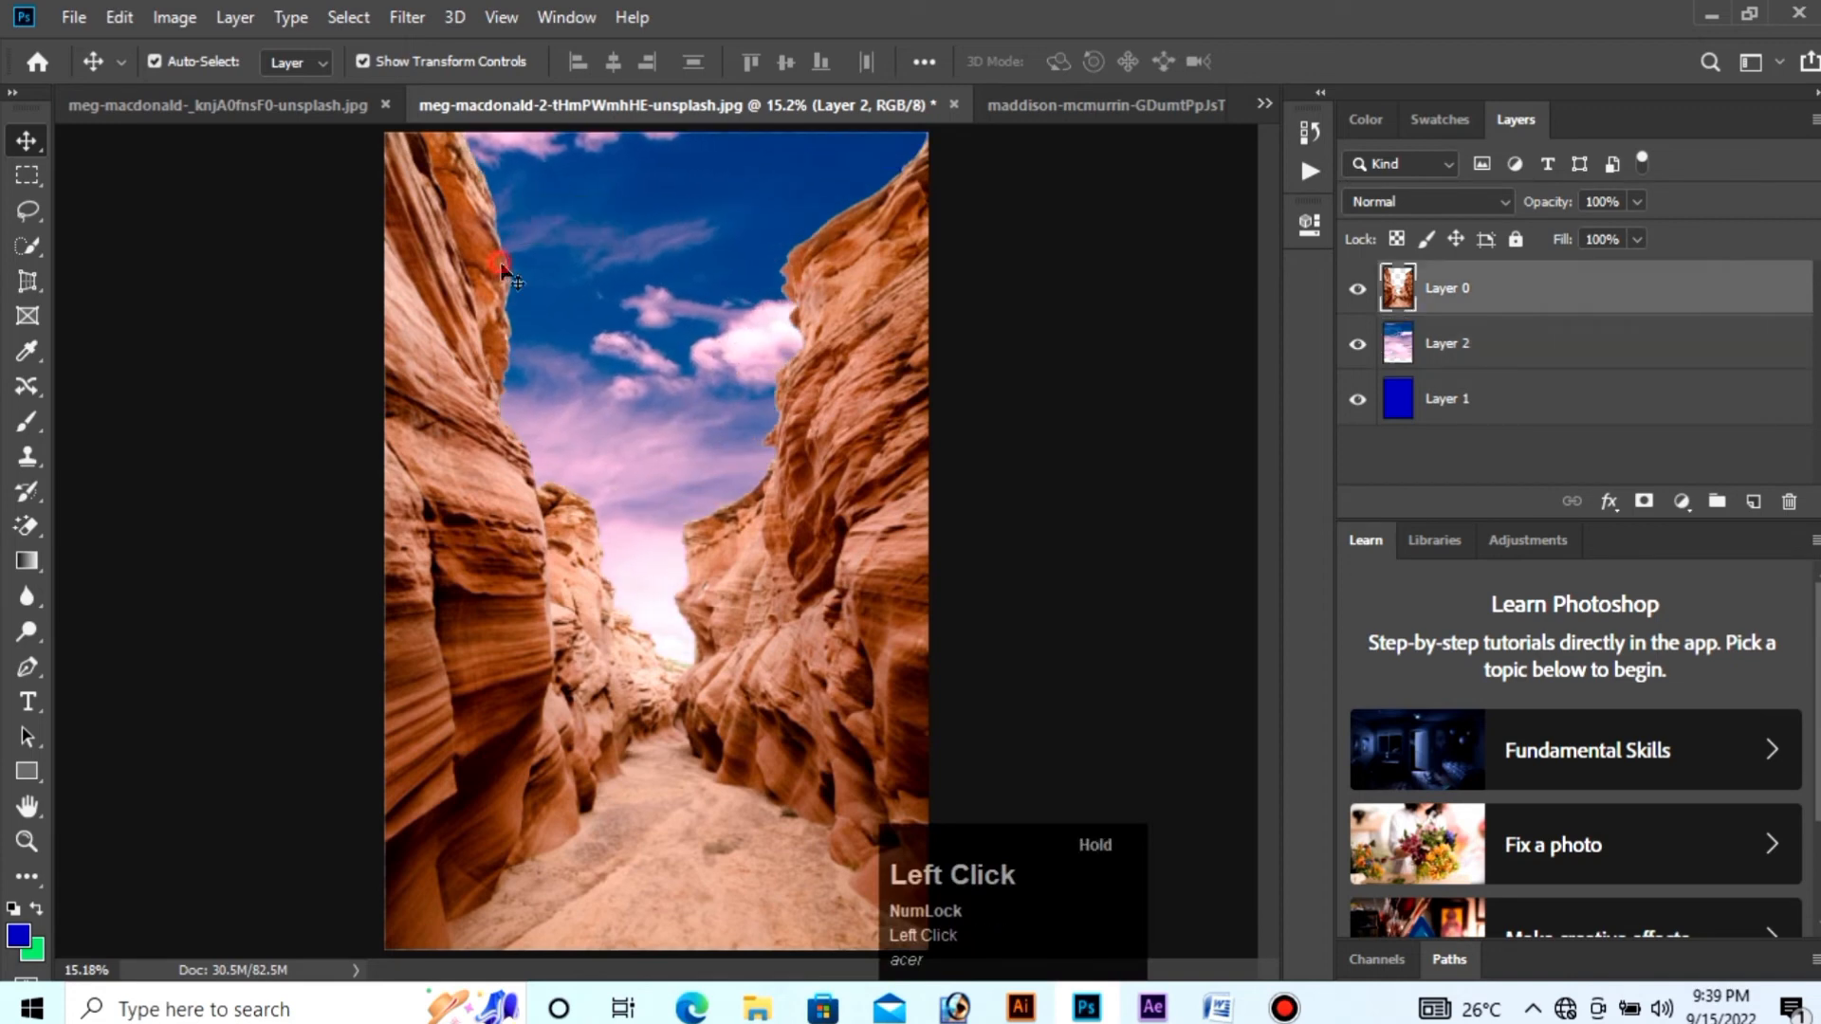
pyautogui.moveTo(601, 299)
pyautogui.mouseDown()
pyautogui.moveTo(607, 268)
pyautogui.moveTo(597, 284)
pyautogui.mouseUp()
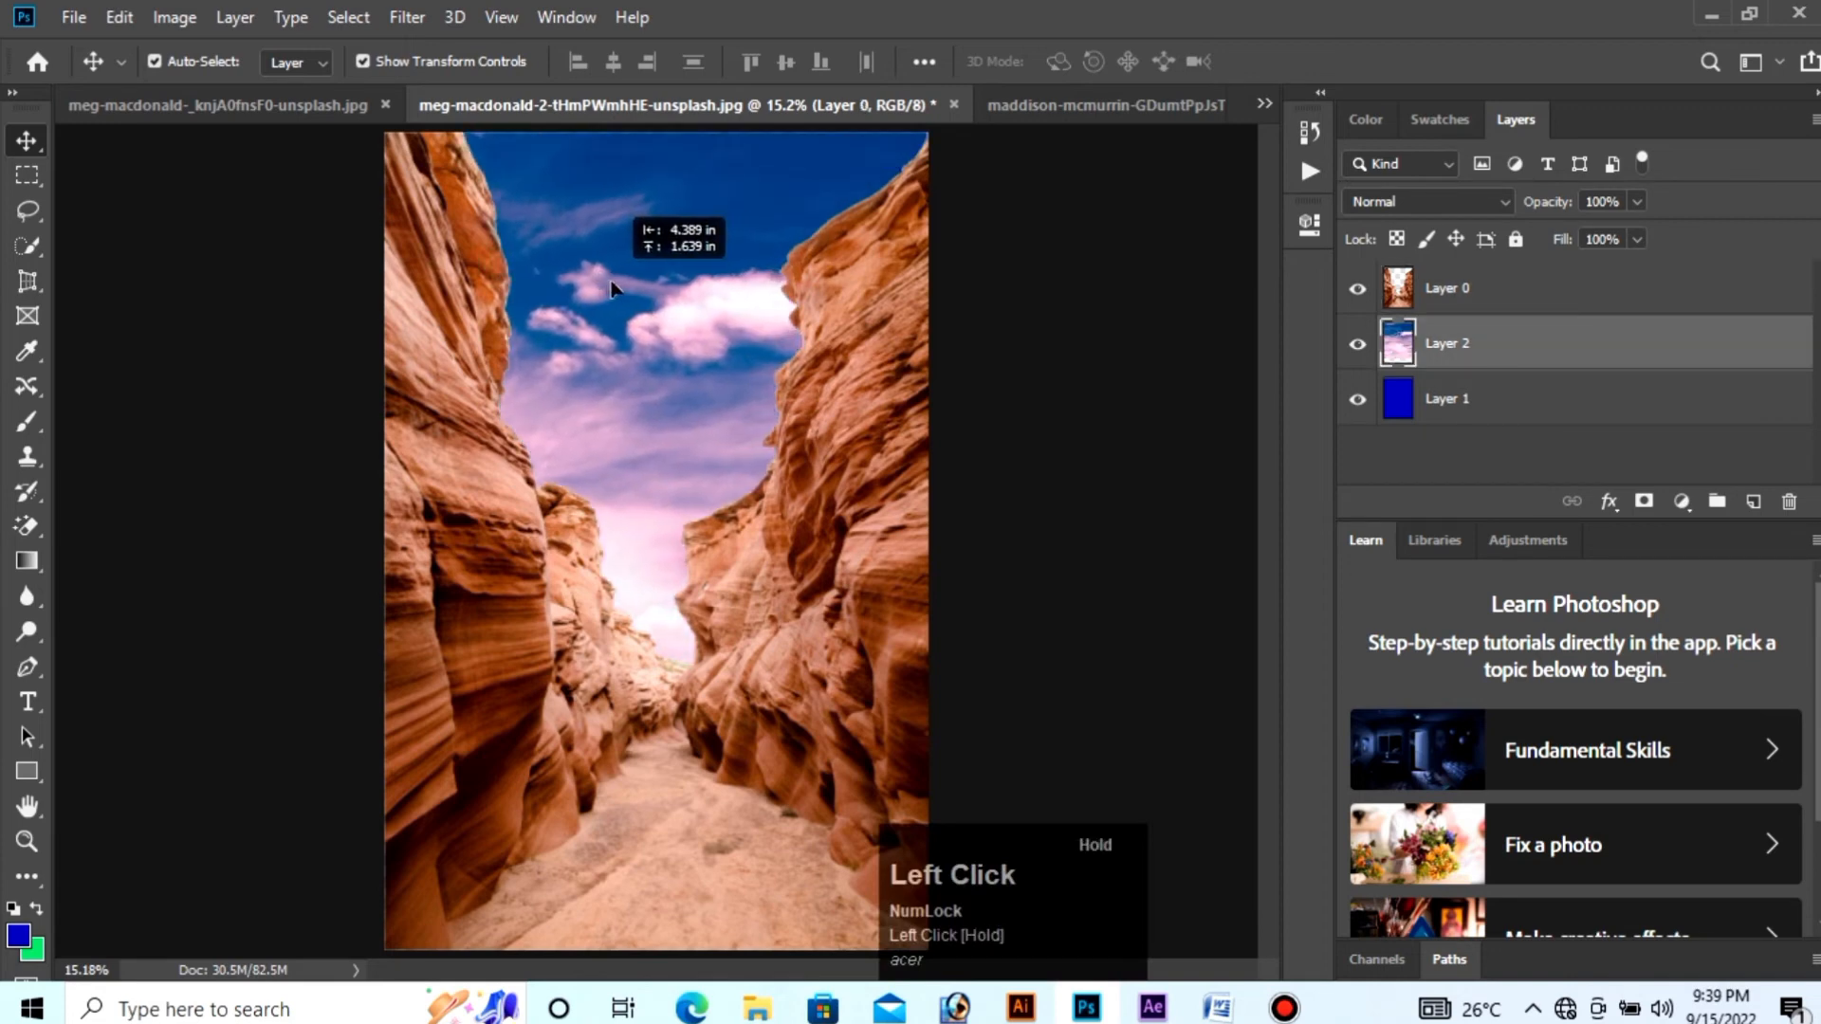
pyautogui.moveTo(679, 334); pyautogui.dragTo(704, 304)
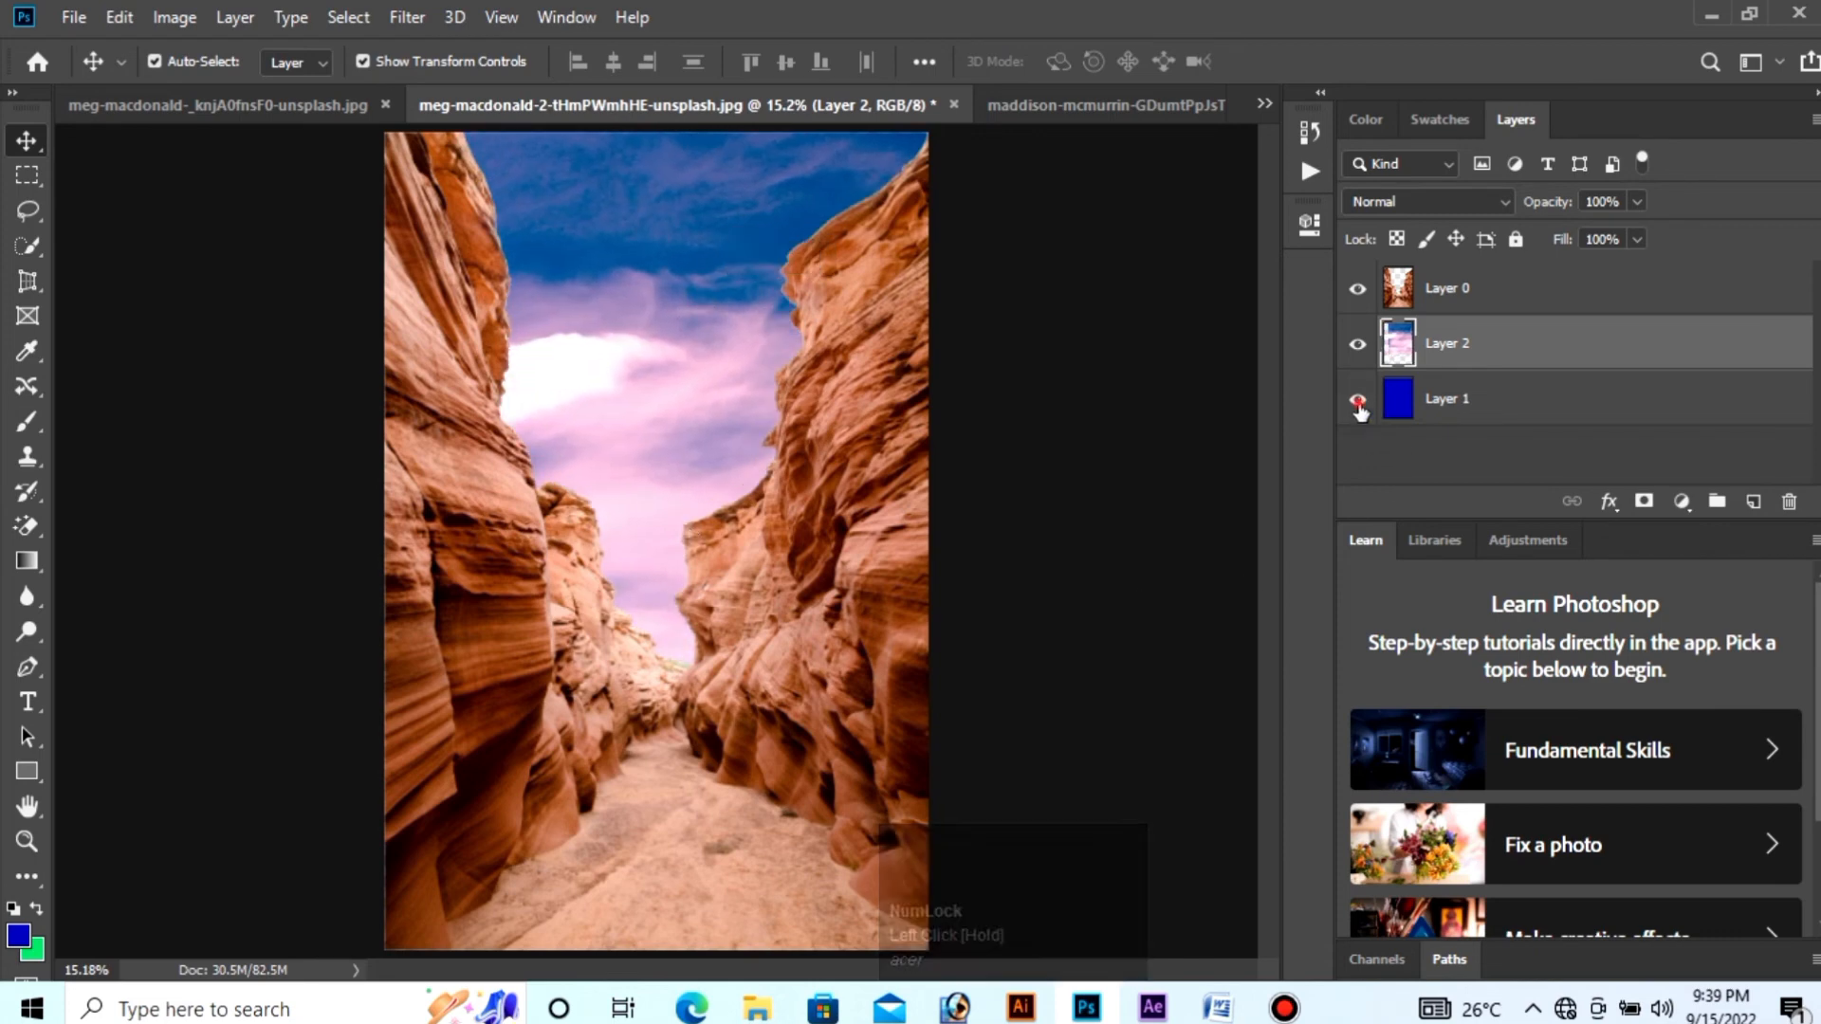
# Step: Hide the blue fill layer and briefly toggle the canyon layer's visibility to inspect the sky layer beneath
pyautogui.click(1357, 400)
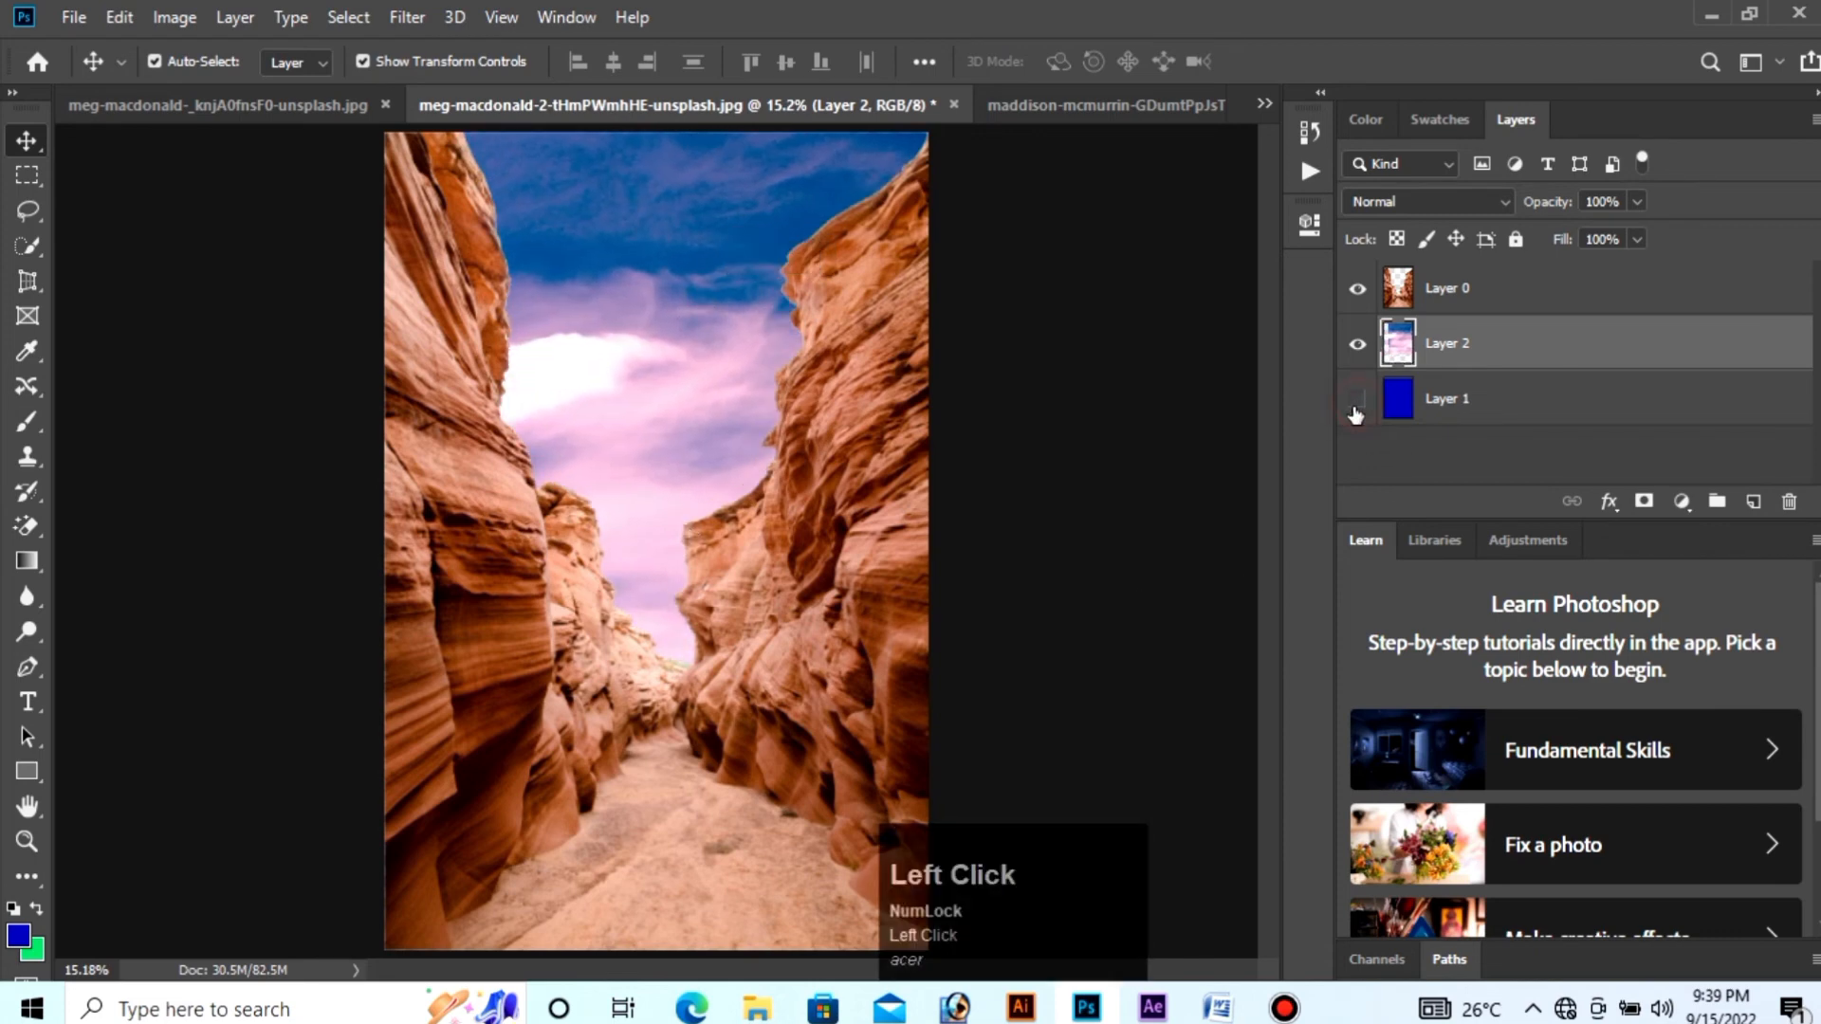
pyautogui.click(1358, 290)
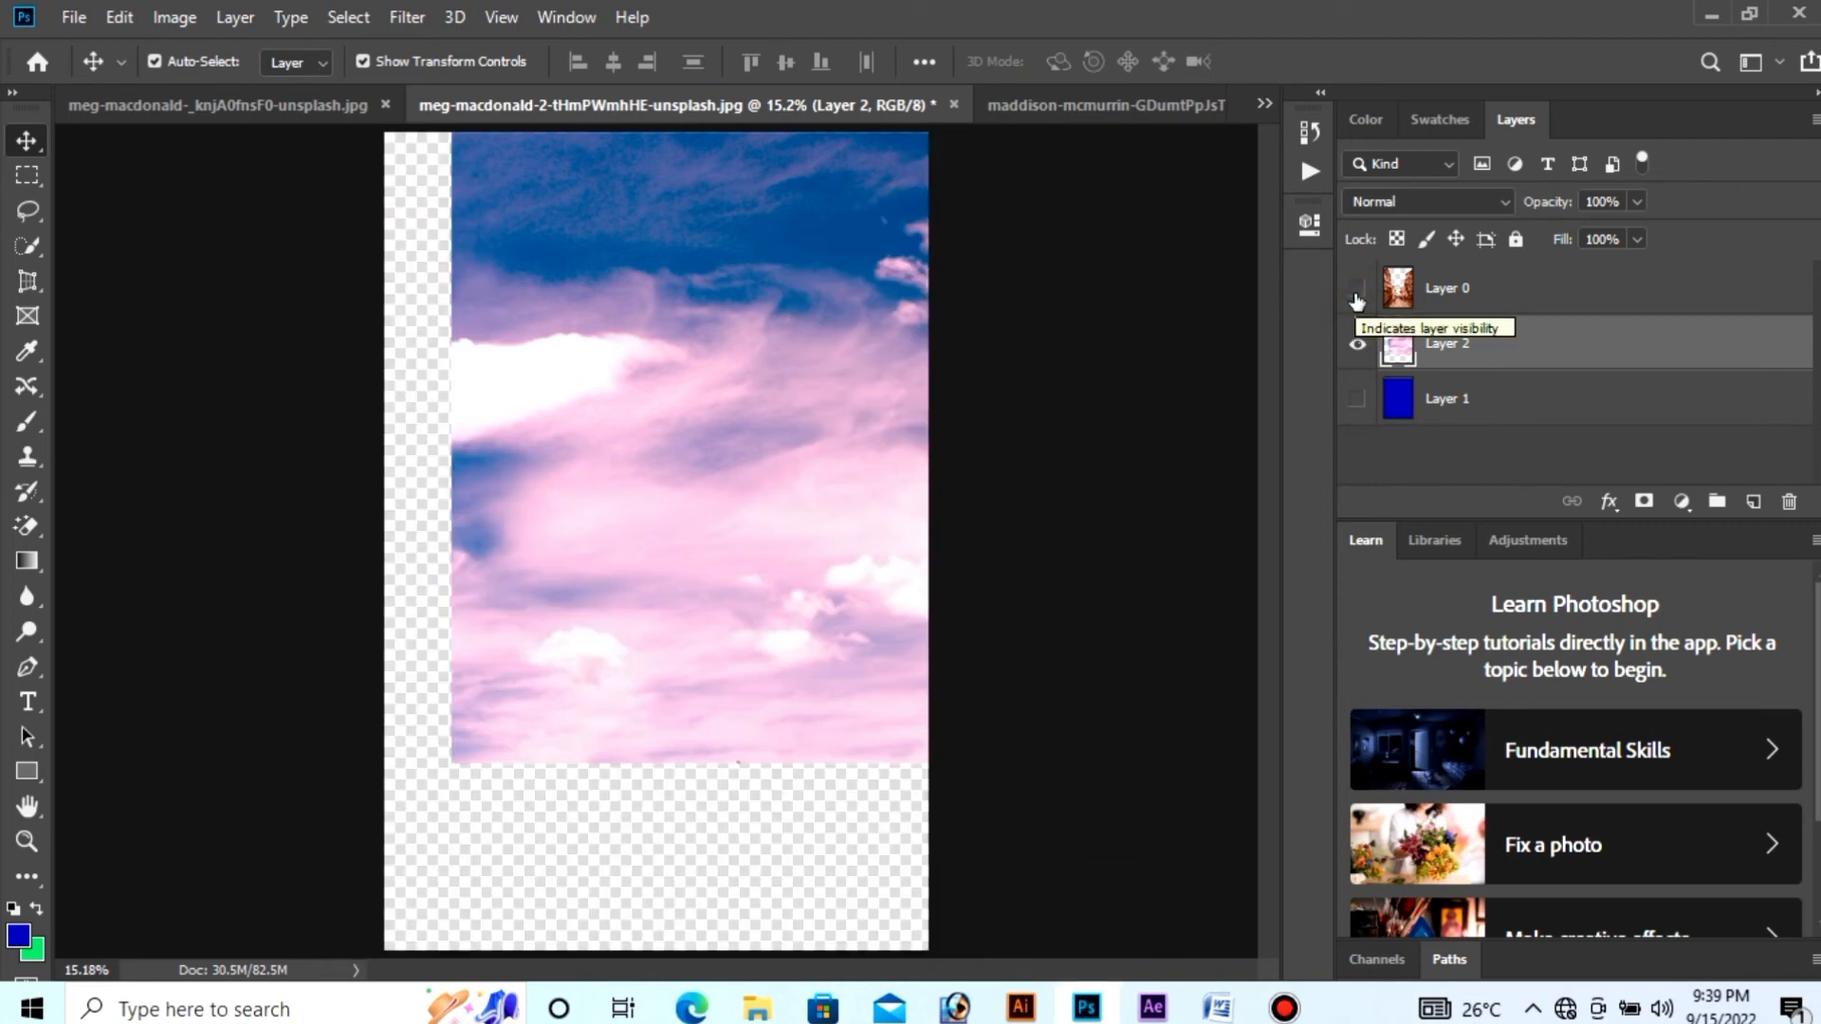
pyautogui.click(1356, 298)
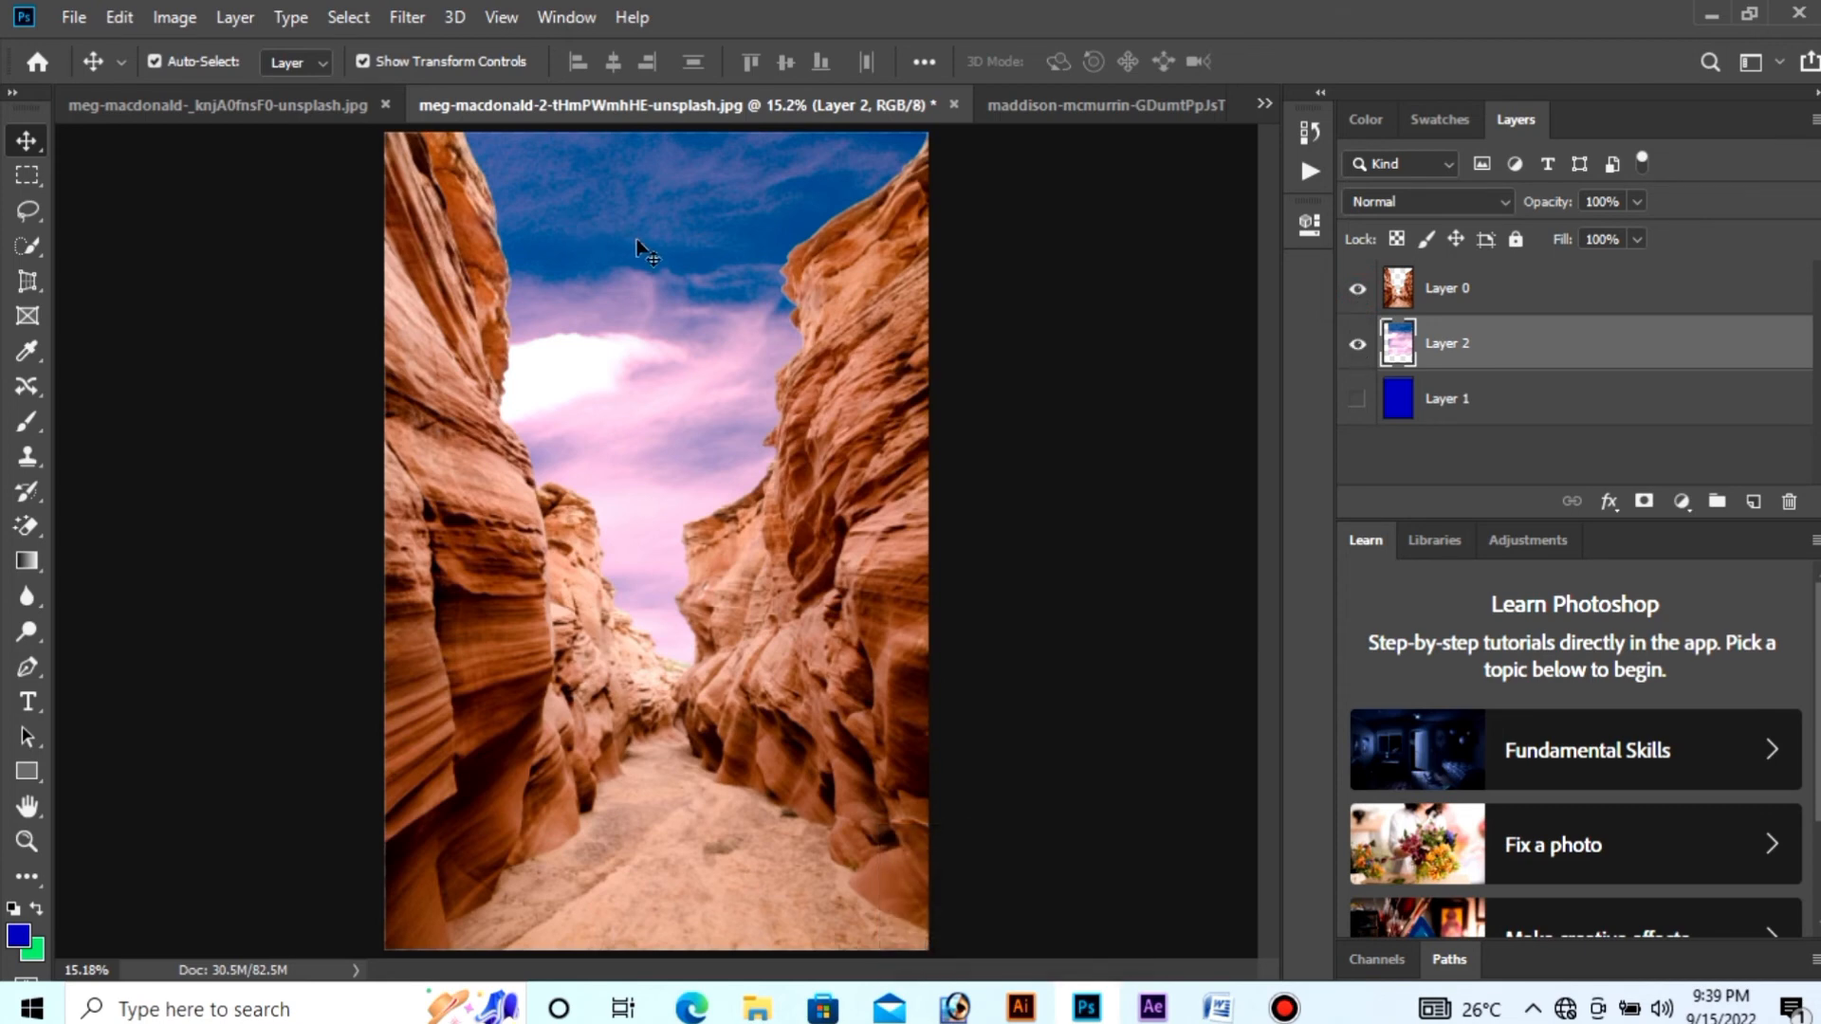
# Step: Switch back to the Magic Eraser tool
pyautogui.moveTo(27, 525); pyautogui.dragTo(226, 585)
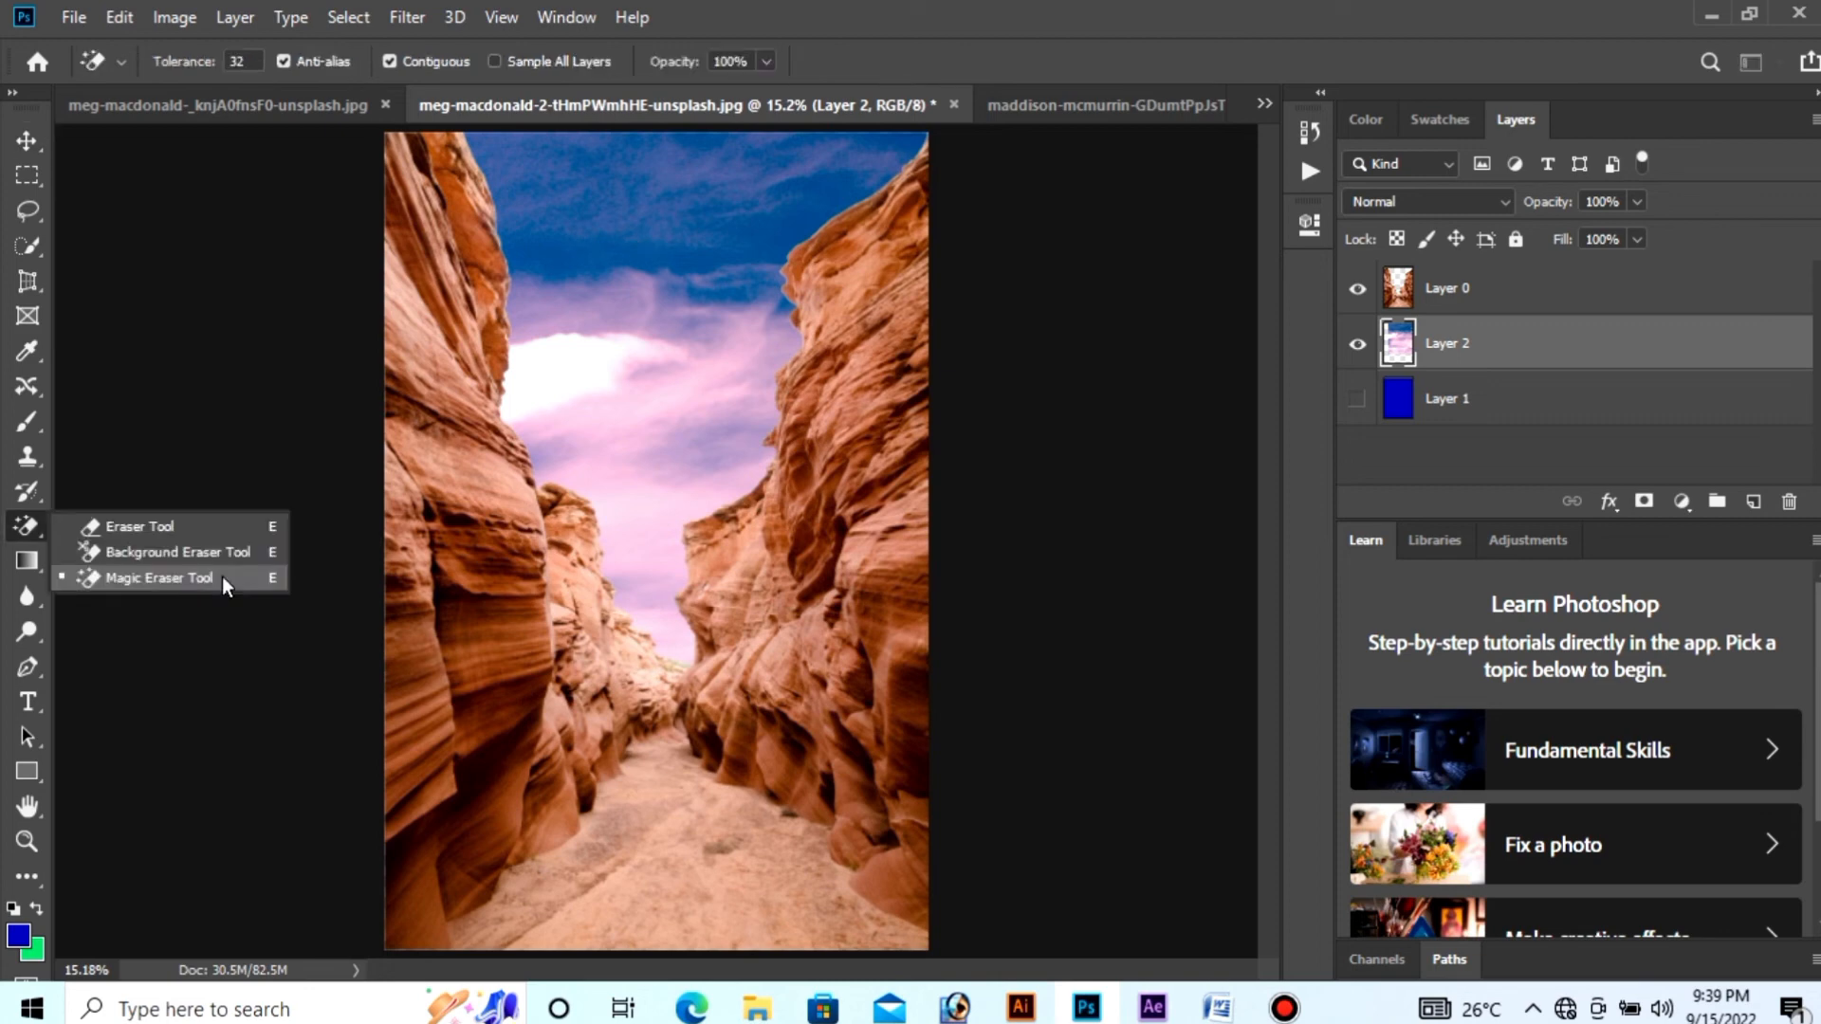